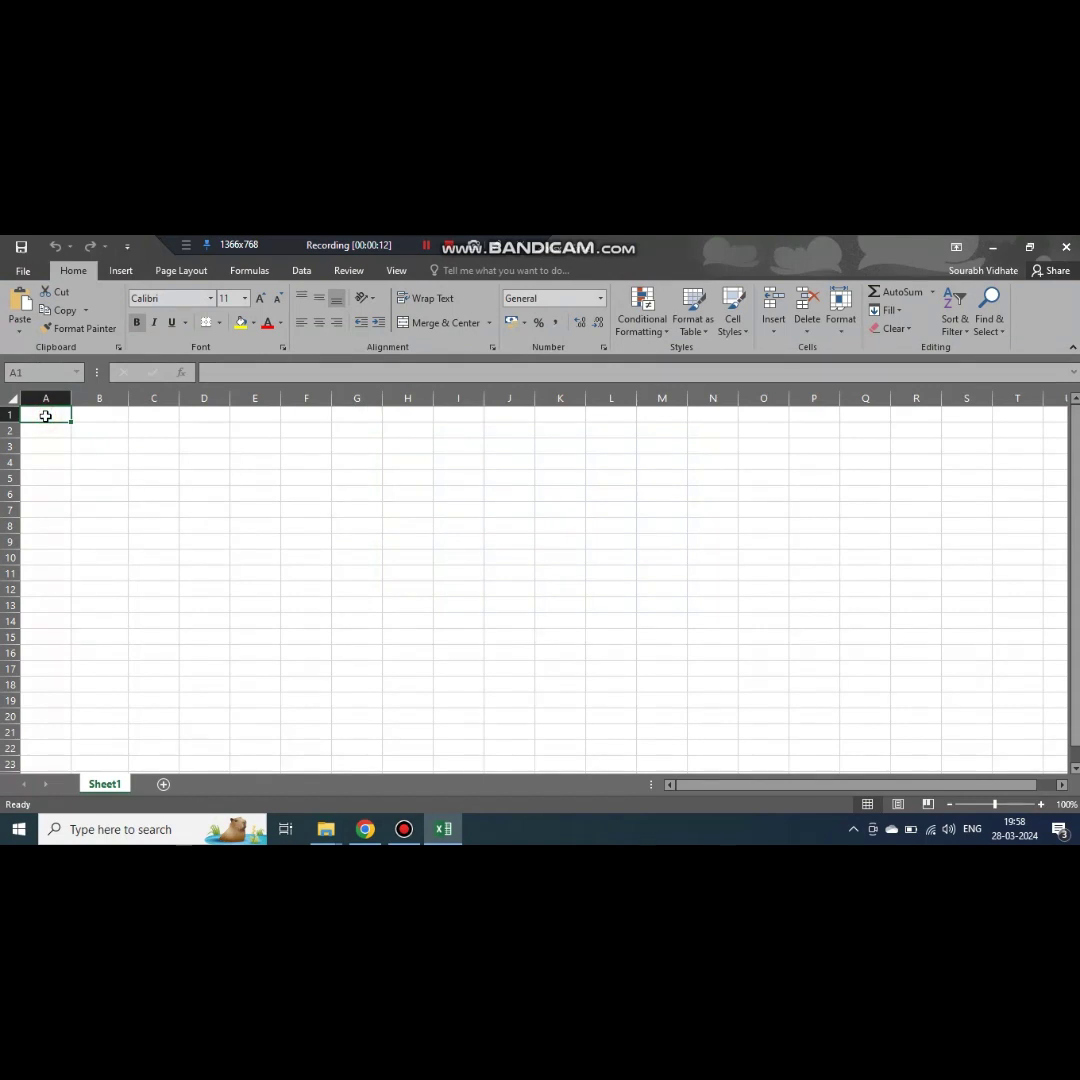
Enter the headers S/N in A1 and Arithmetic Operations in B1, and fit column B to its header.
type("5/")
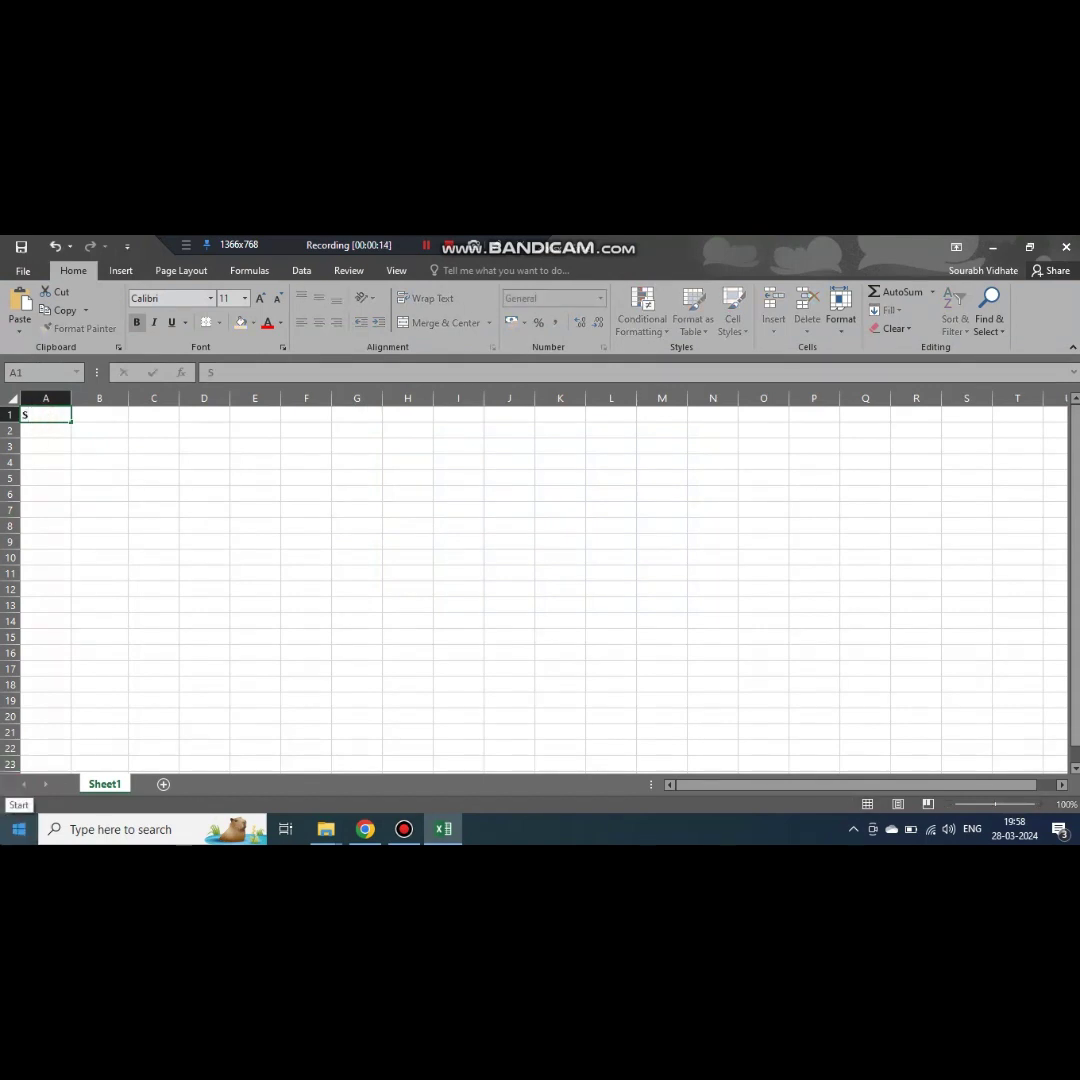
type("N")
key("Tab")
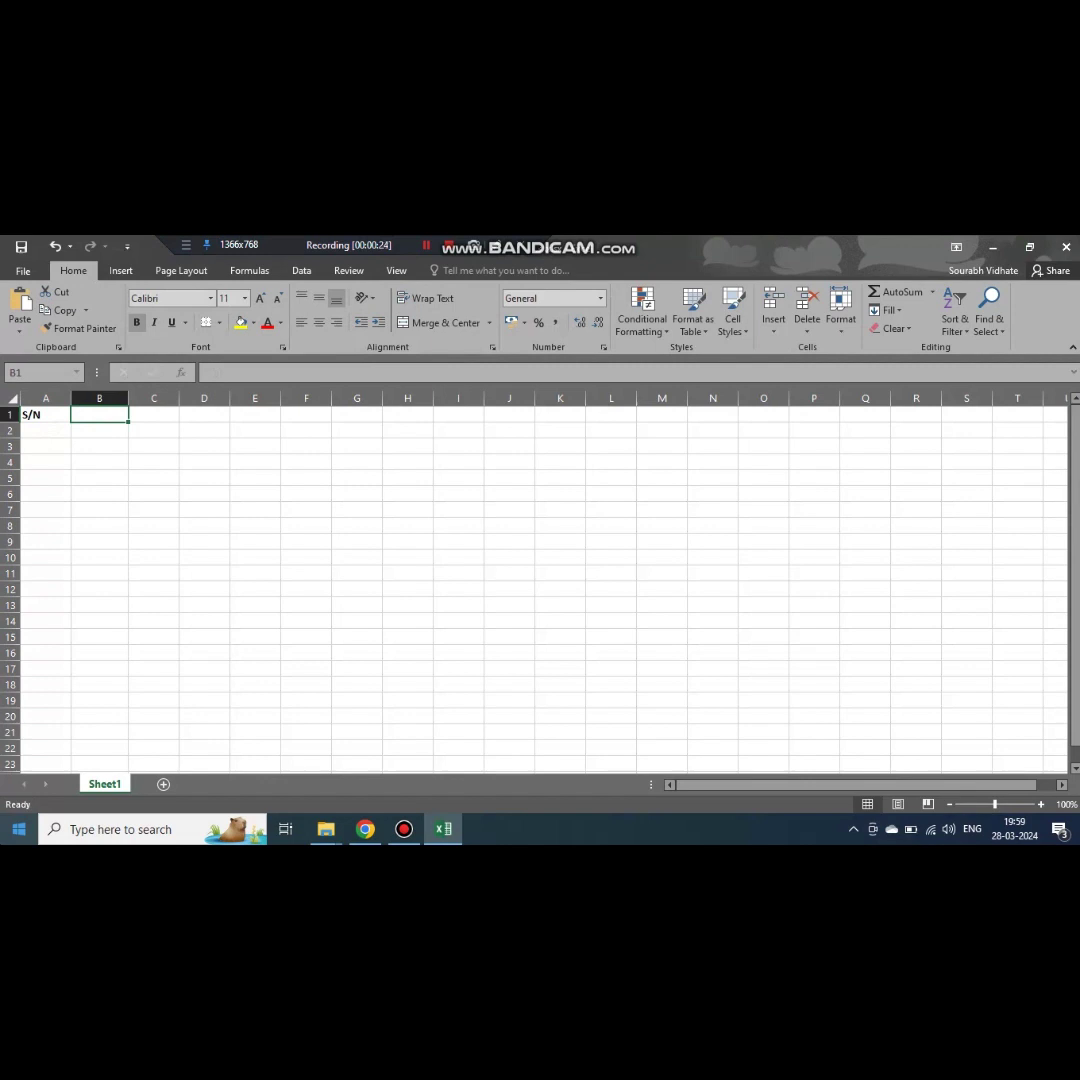
type("Ar")
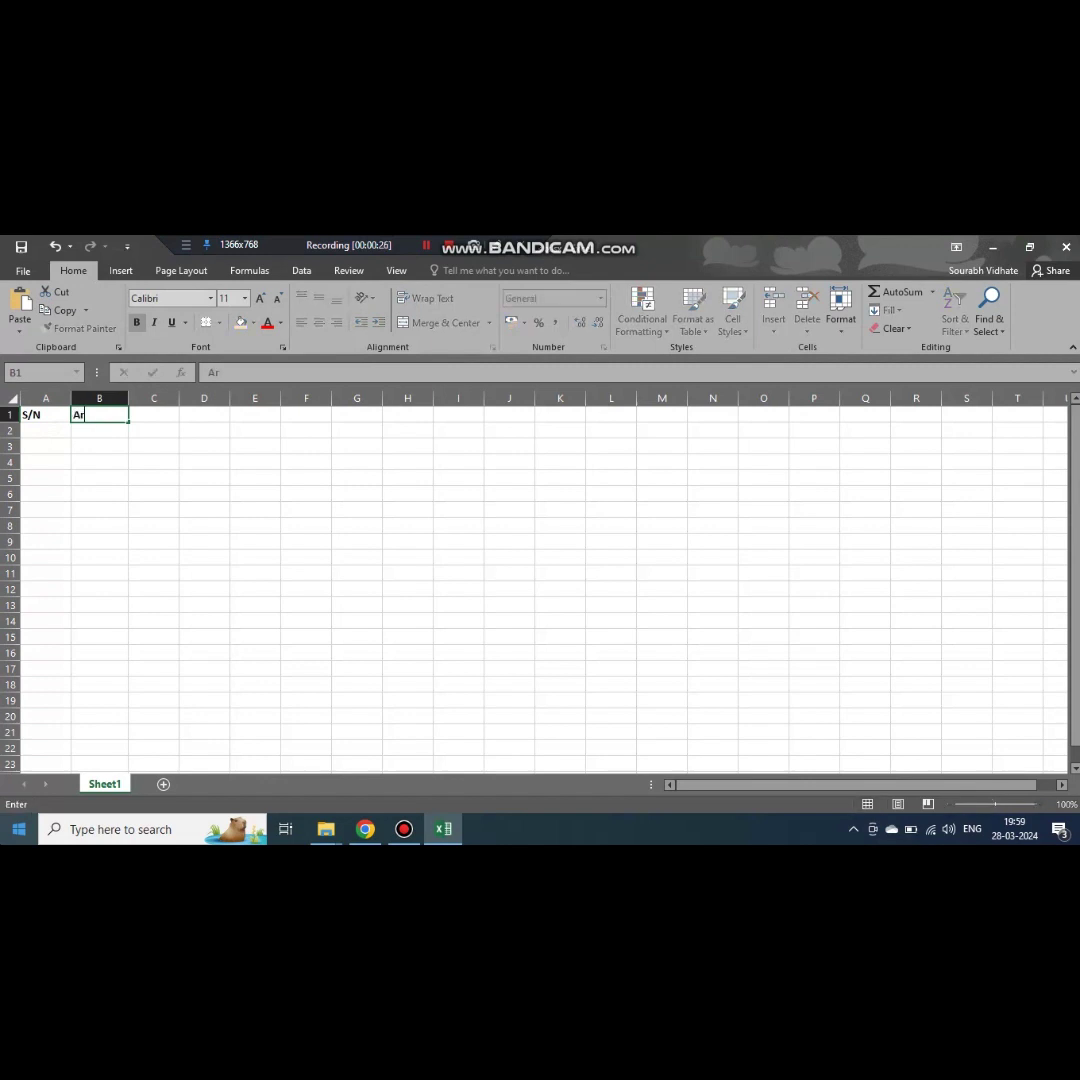
type("ithmetic Operations")
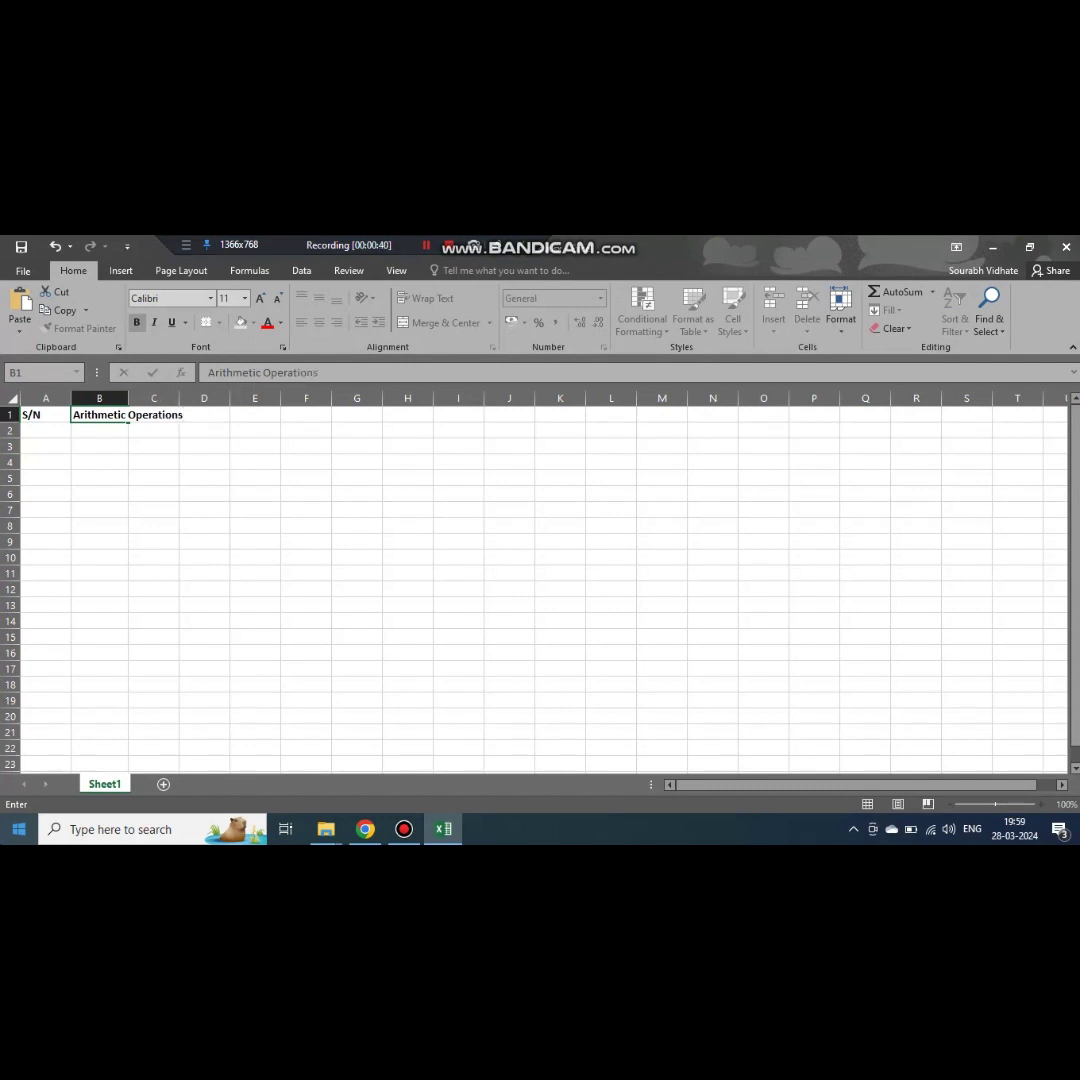
key("Tab")
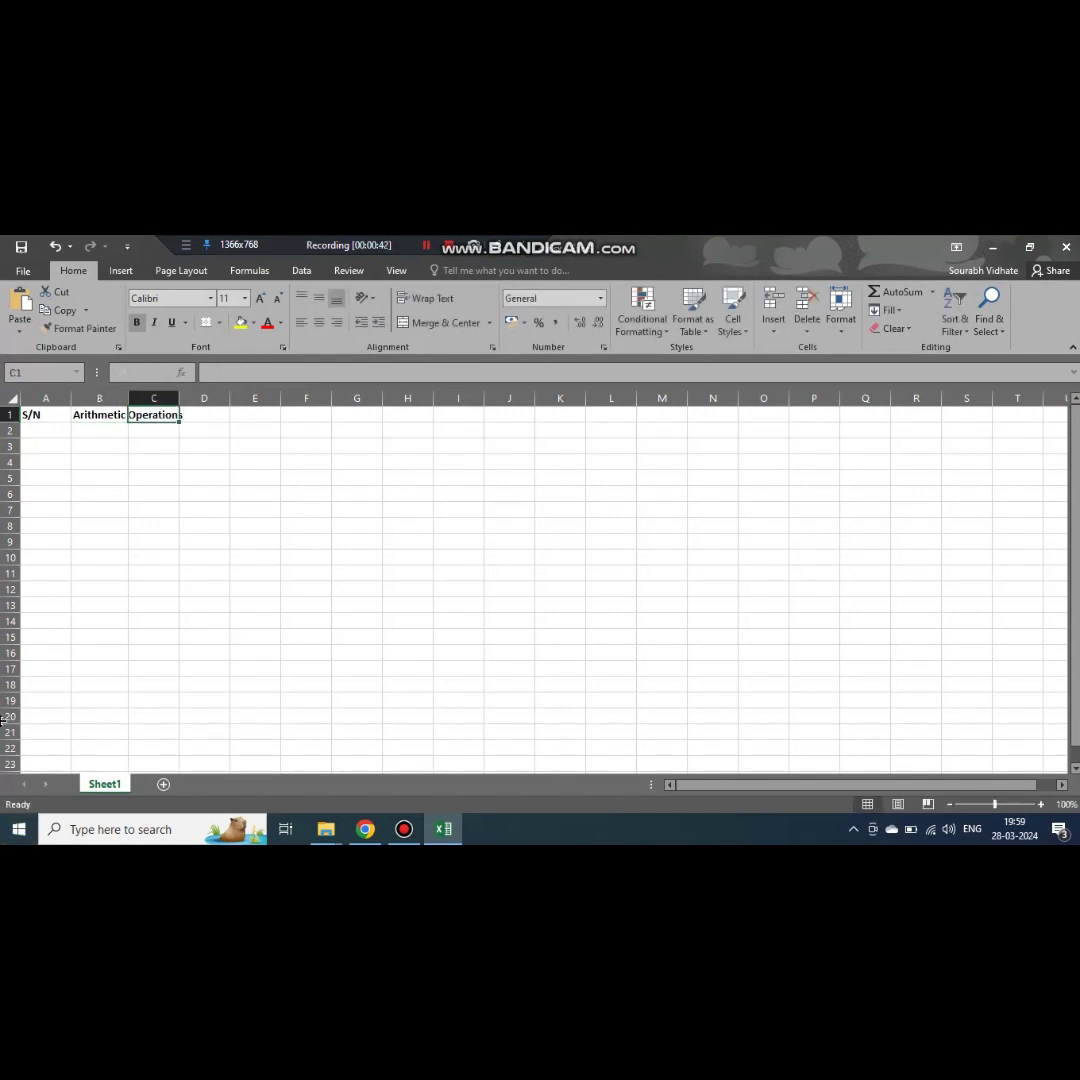
double_click(128, 398)
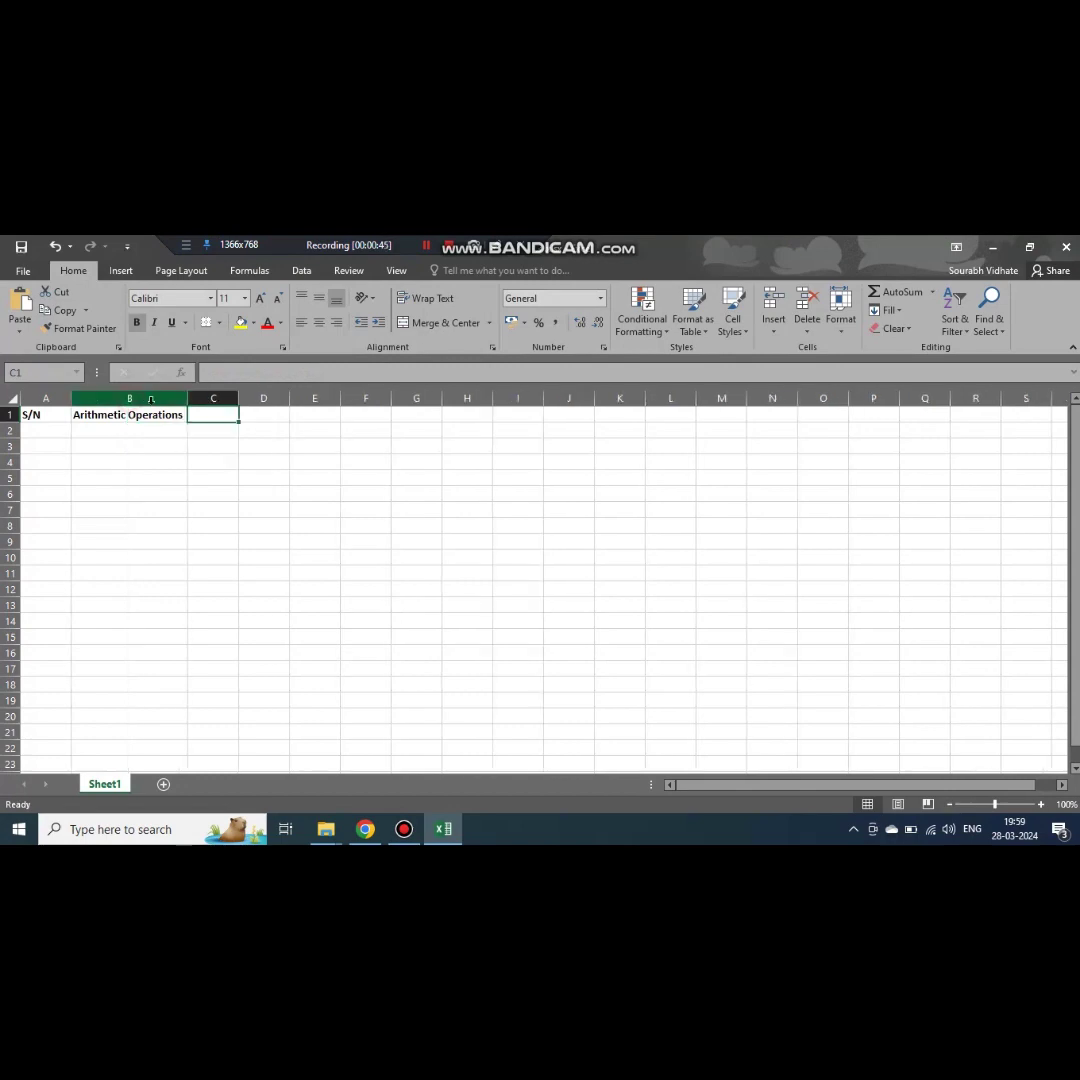
Enter the header First Number in C1 and widen column C to fit the text.
type("F")
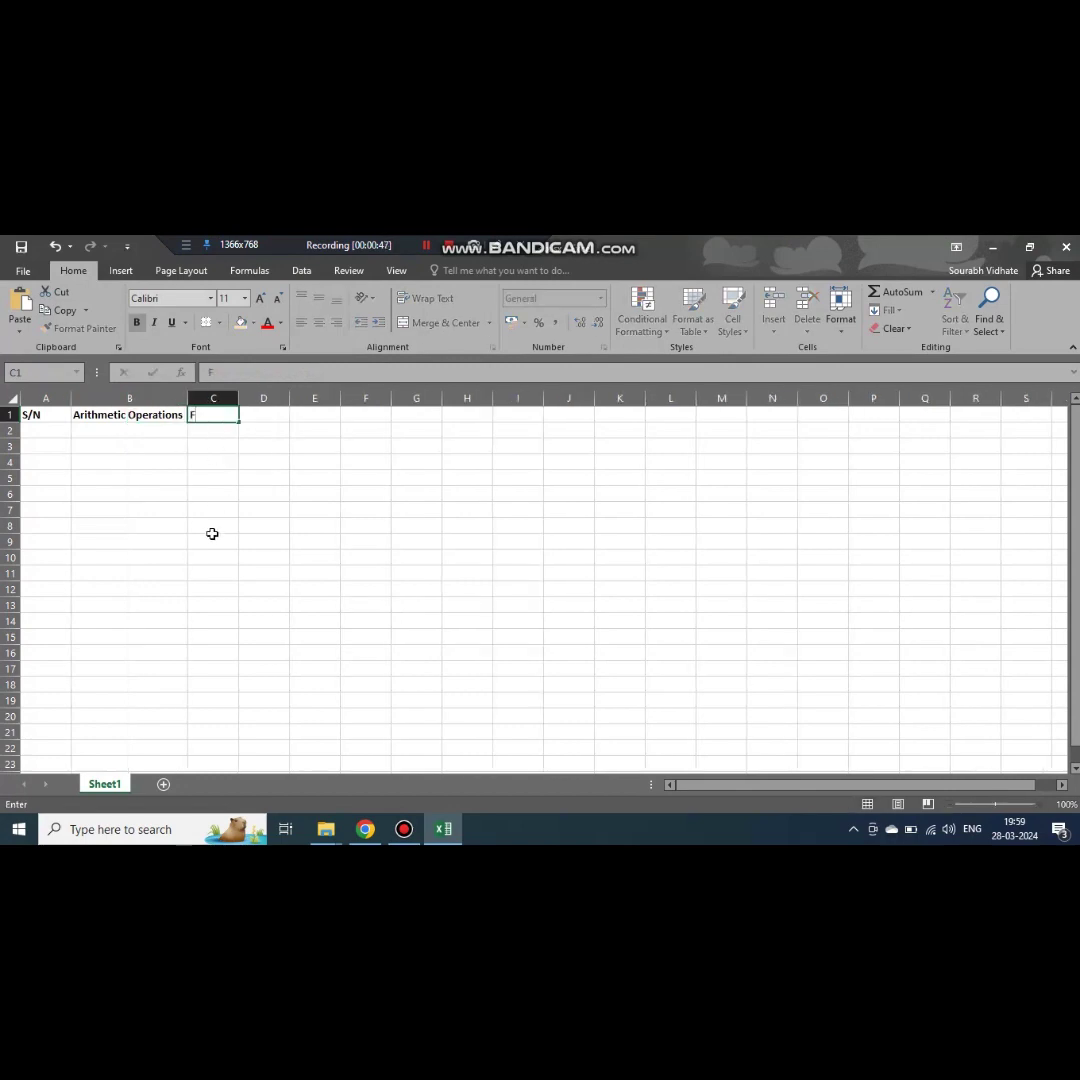
type("irst Number")
key("Return")
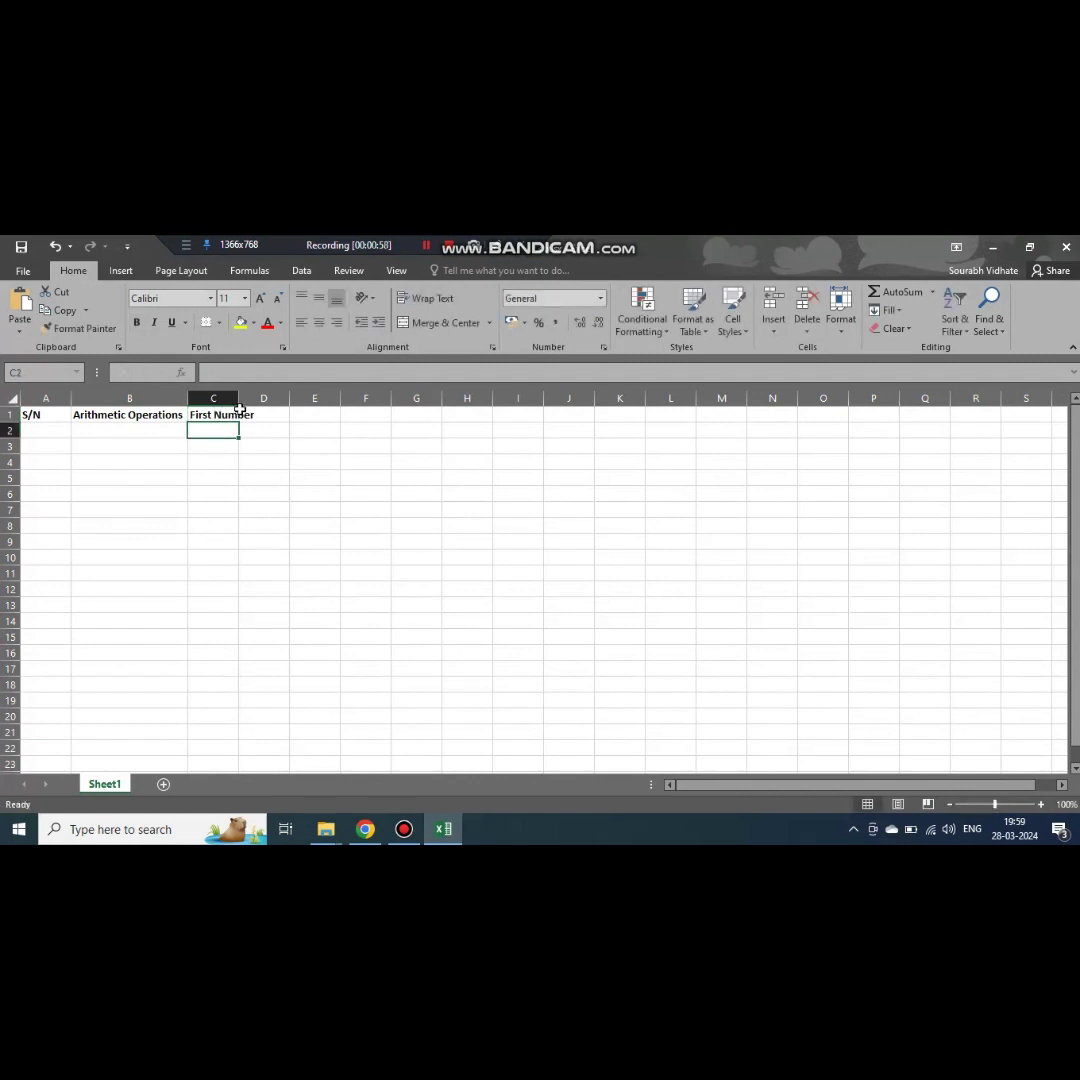
left_click_drag(238, 398, 257, 398)
Enter the header Second Number in D1 and autofit column D.
left_click(283, 415)
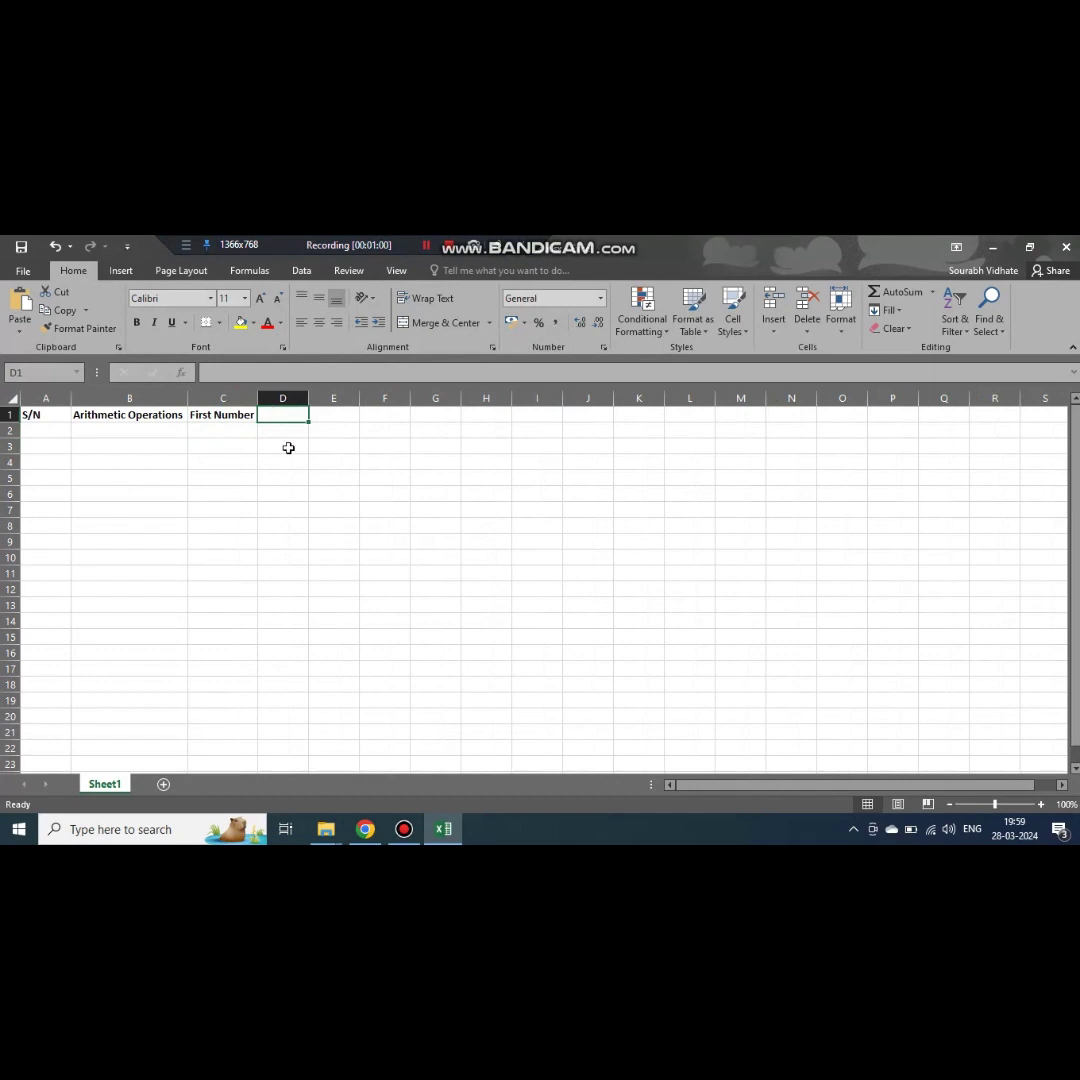
type("Secon")
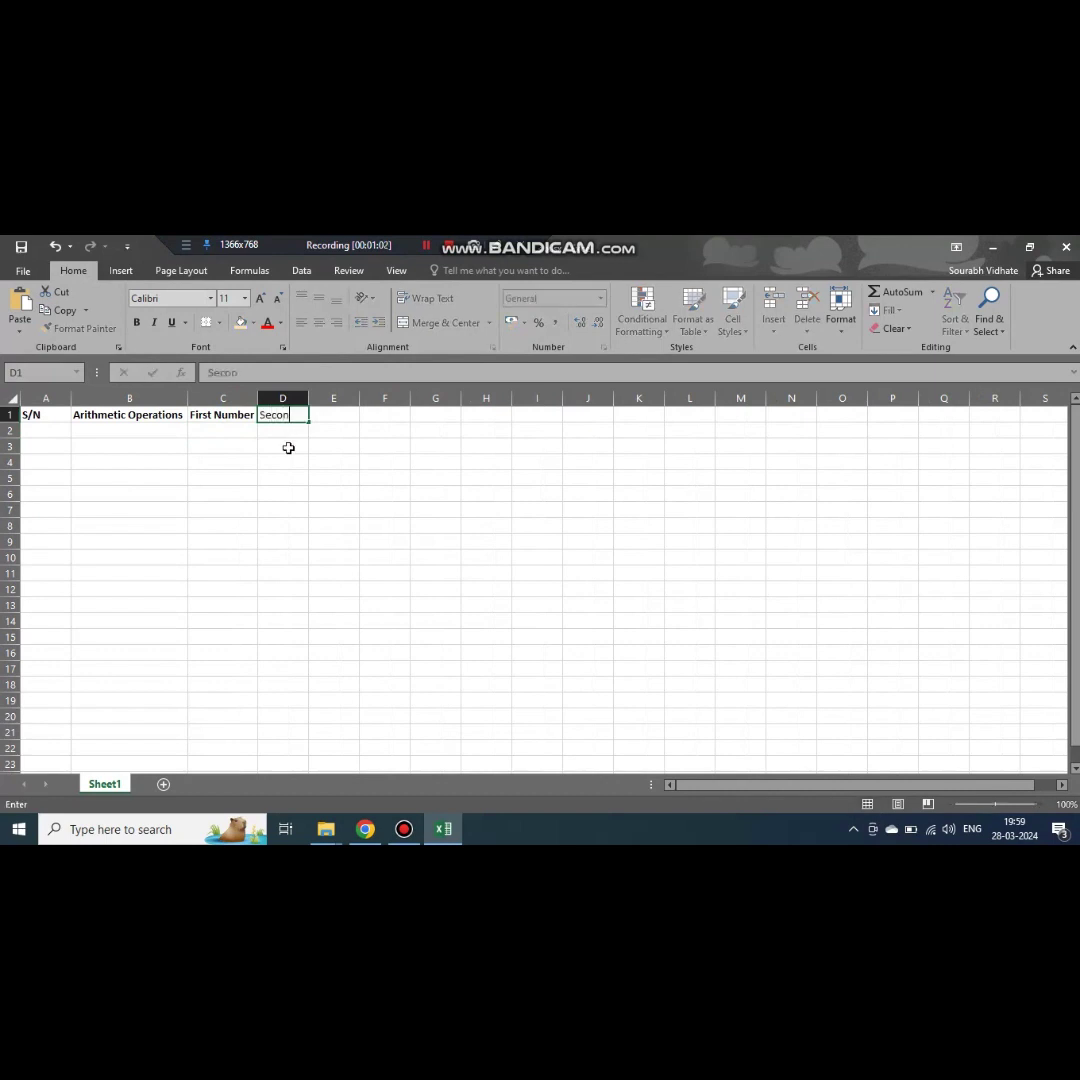
type("d Number")
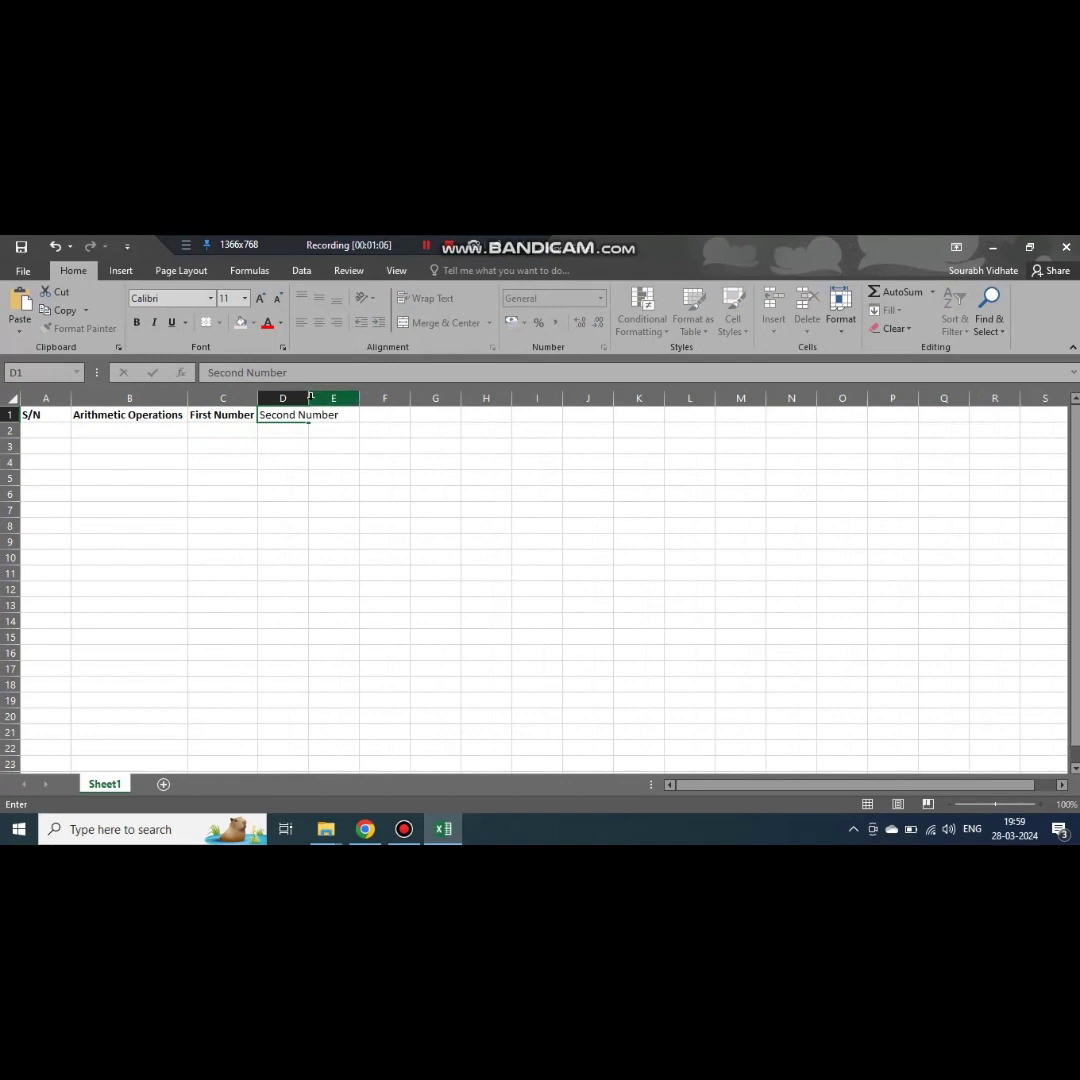
left_click(289, 442)
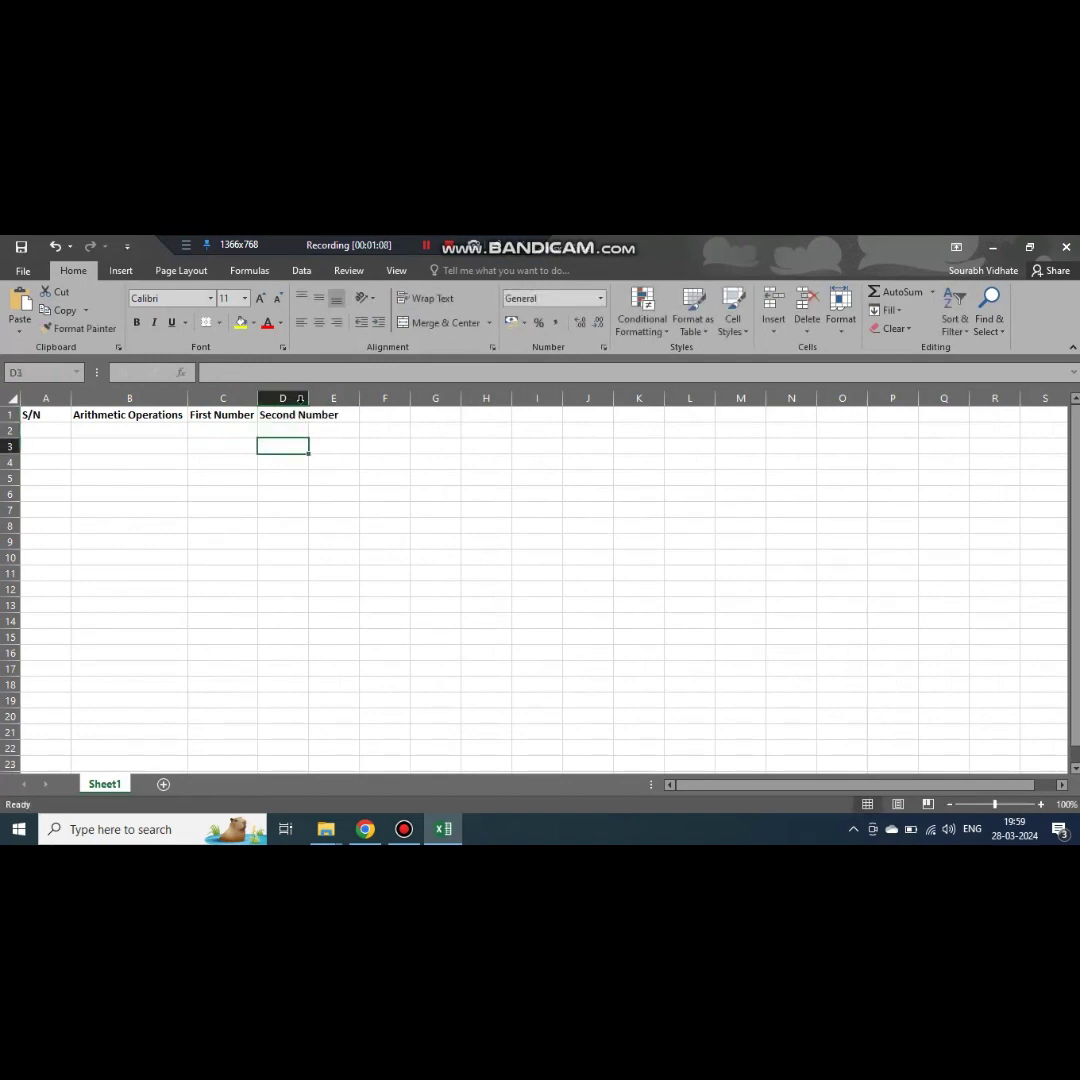
double_click(308, 398)
Enter the header Ruselt in cell E1.
left_click(366, 414)
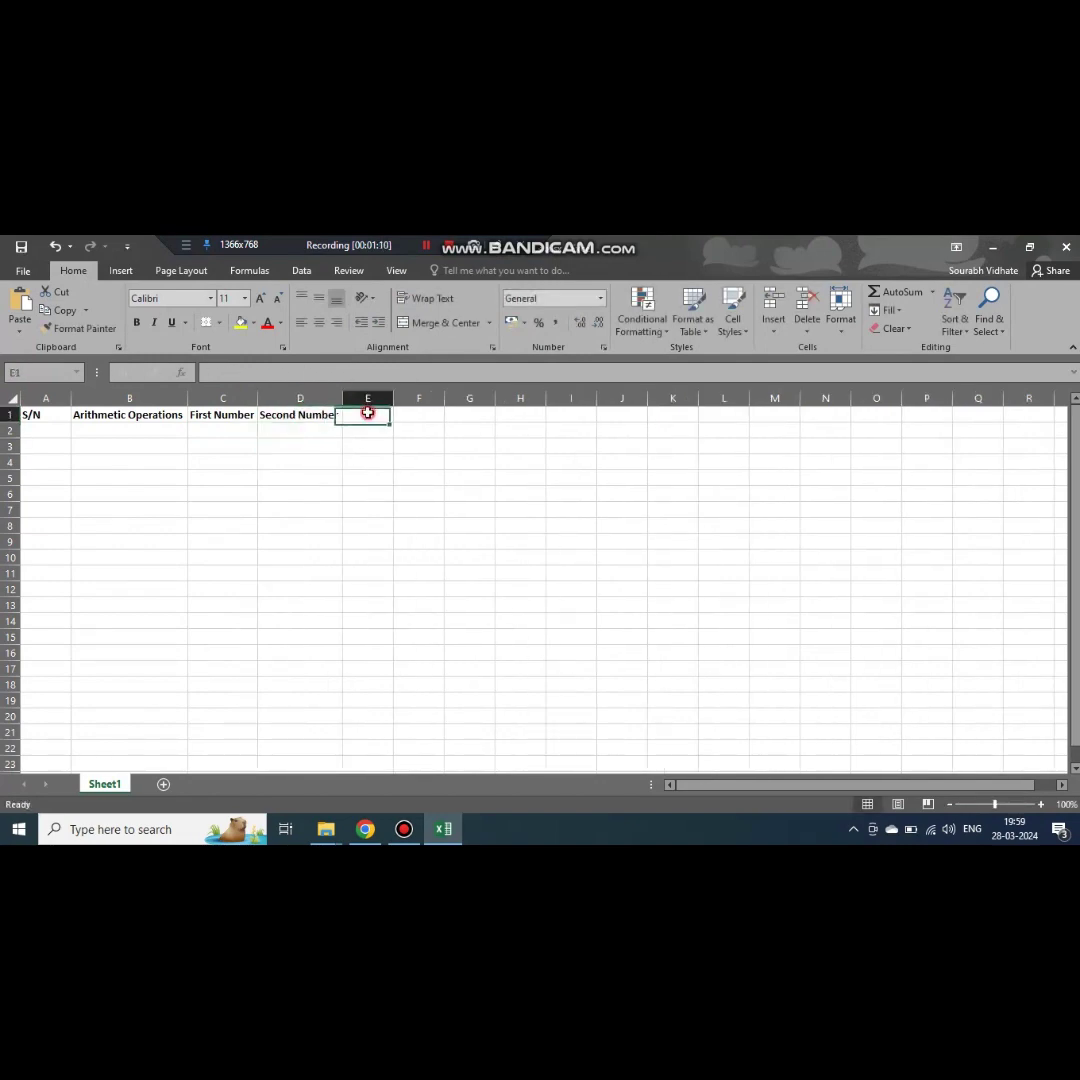
type("Rust")
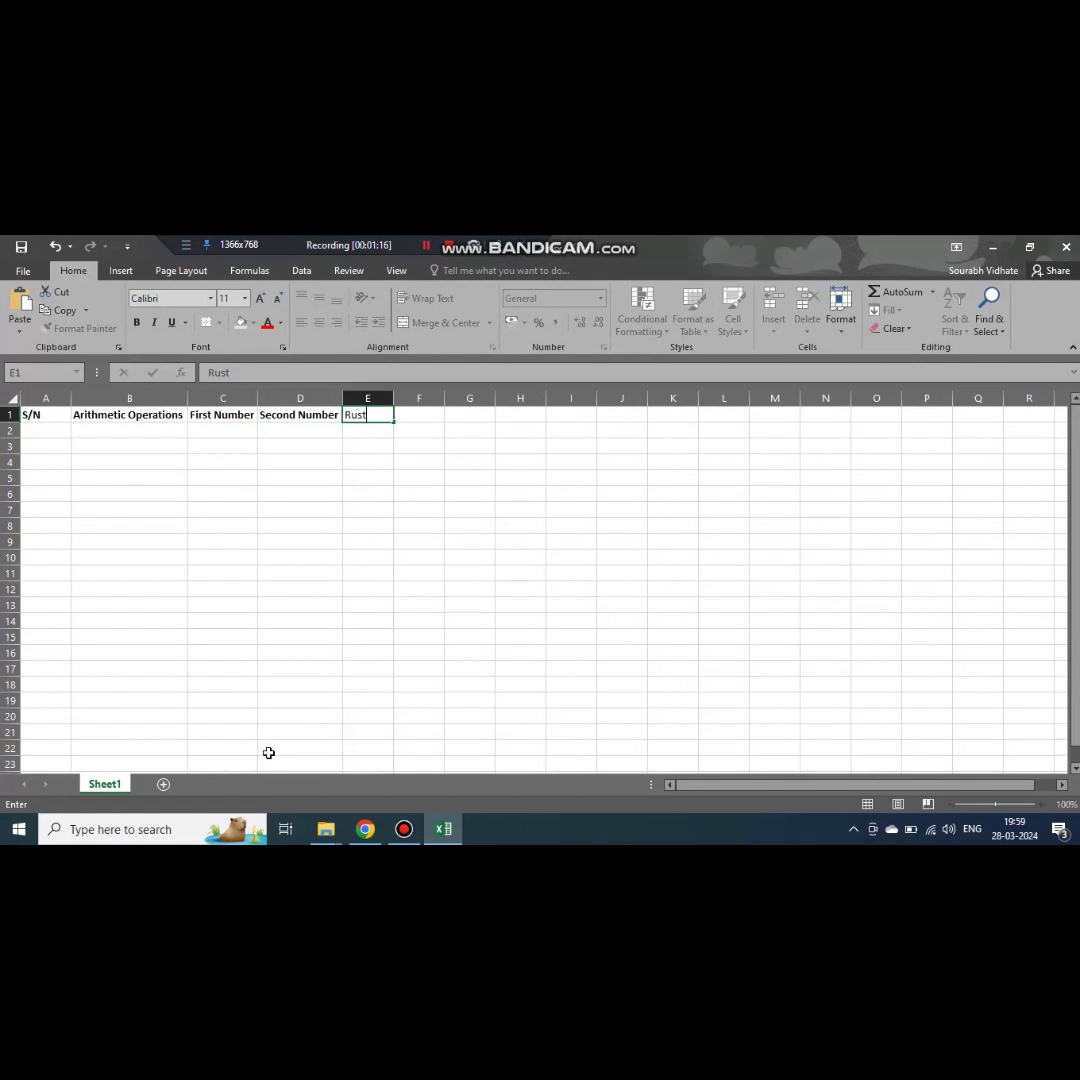
key("BackSpace")
type("ek")
key("BackSpace")
type("lt")
key("Return")
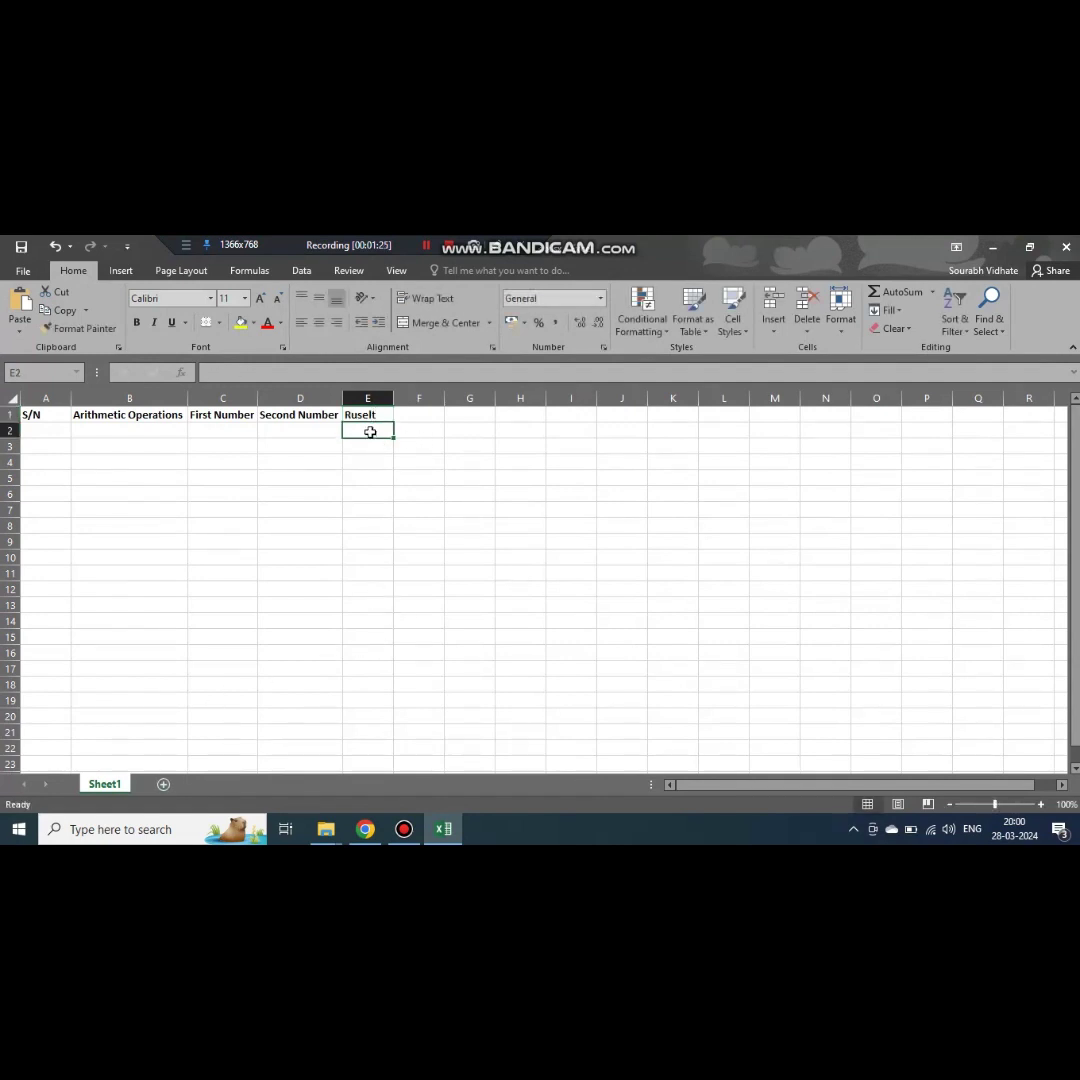
Apply all borders to the header cells A1:E1.
left_click(357, 415)
left_click_drag(30, 414, 372, 414)
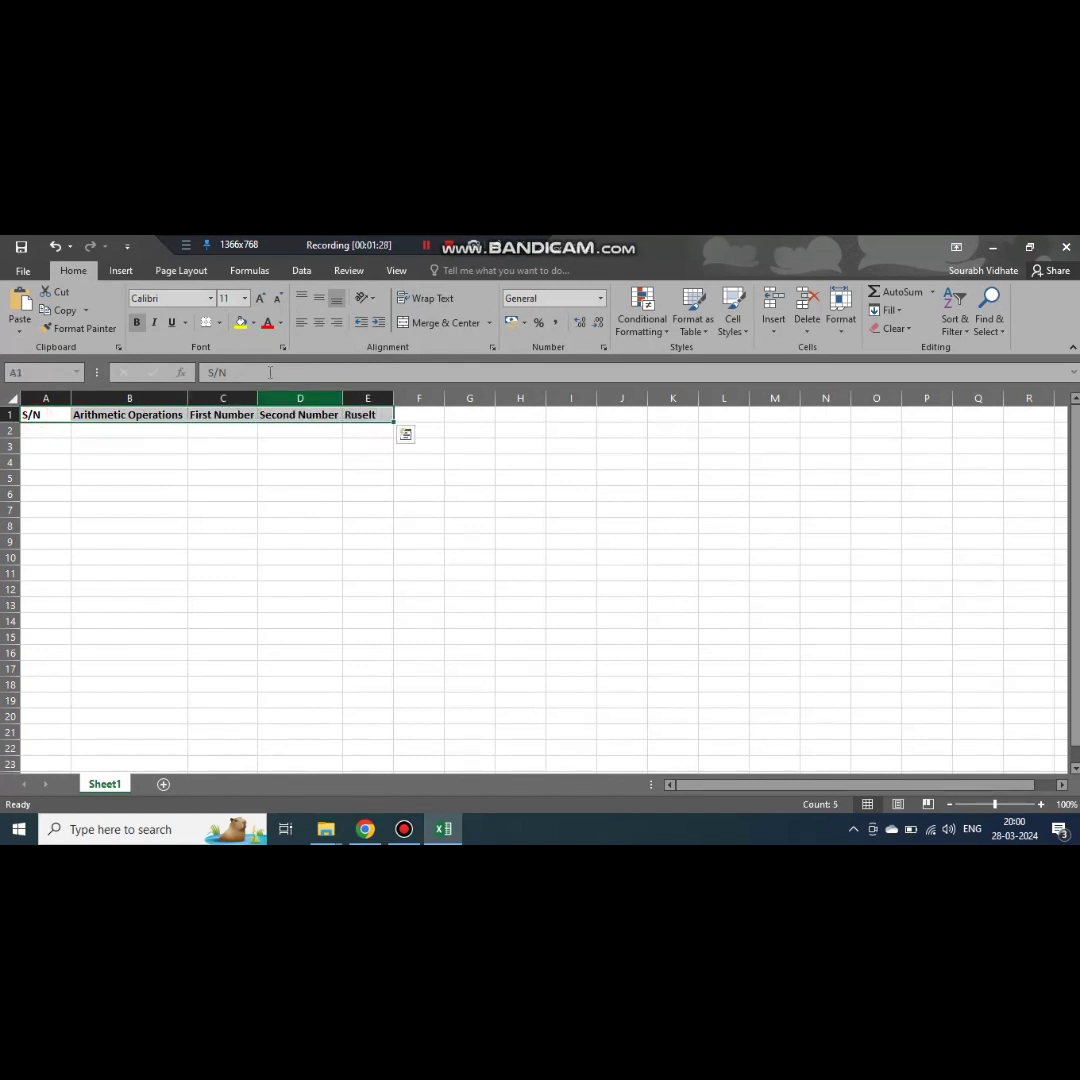
left_click(219, 322)
left_click(234, 456)
Enter the serial numbers 1, 2, 3 and 4 in cells A2 to A5.
left_click(41, 429)
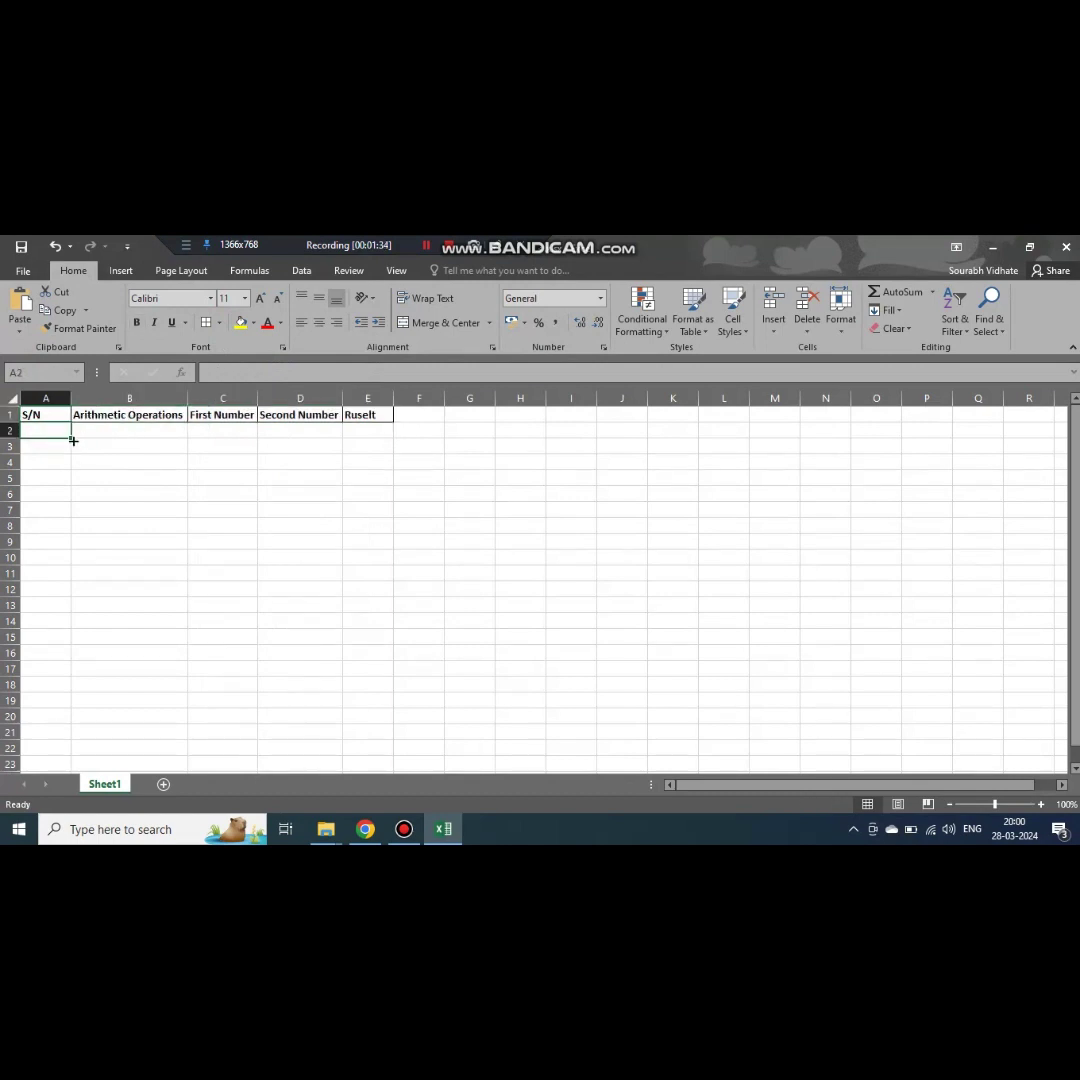
type("1")
key("Return")
type("2")
key("Return")
type("3")
key("Return")
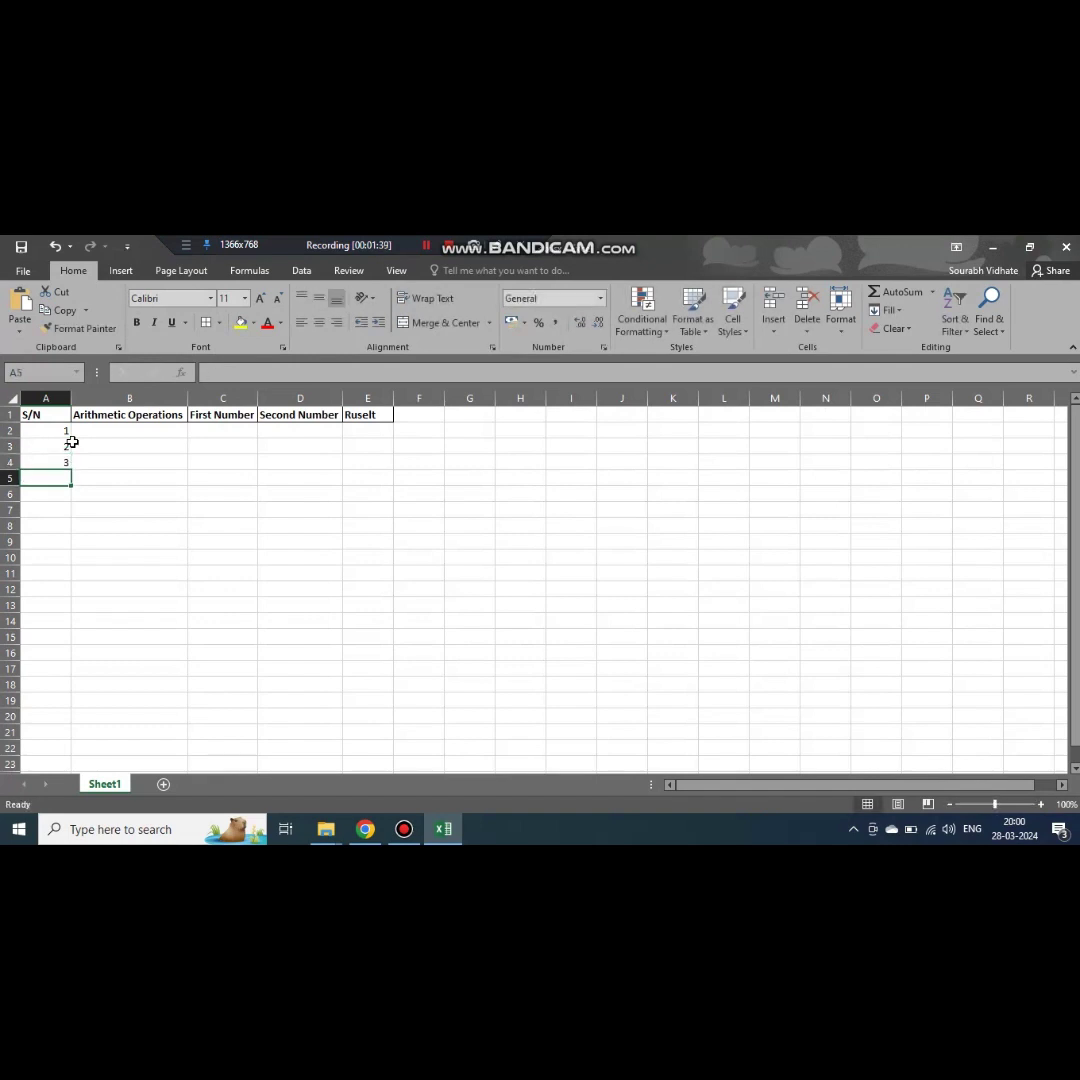
type("4")
key("Return")
Enter Addition (+) in B2 as the arithmetic operation for serial number 1.
key("Up")
key("Up")
key("Up")
key("Up")
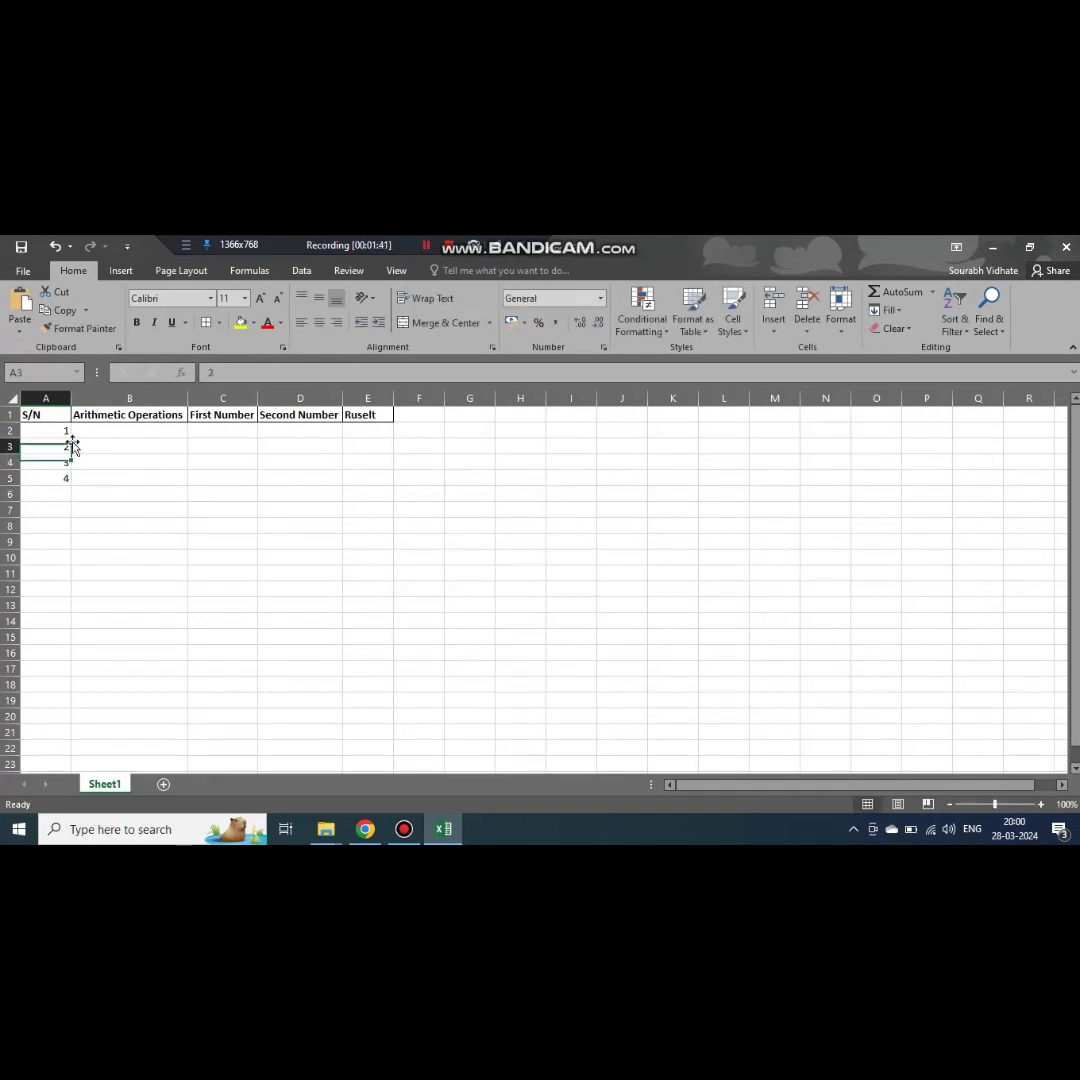
key("Right")
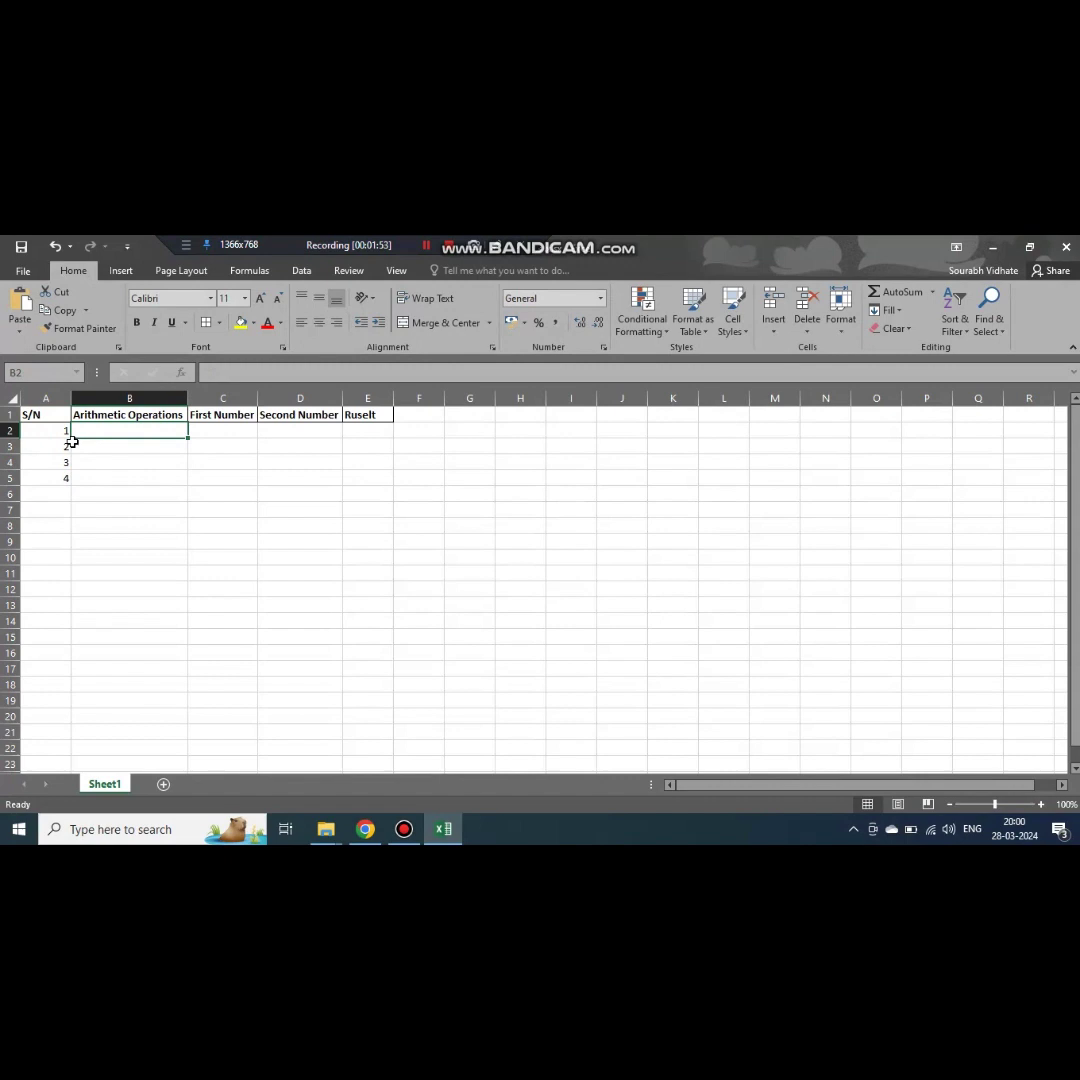
left_click(425, 244)
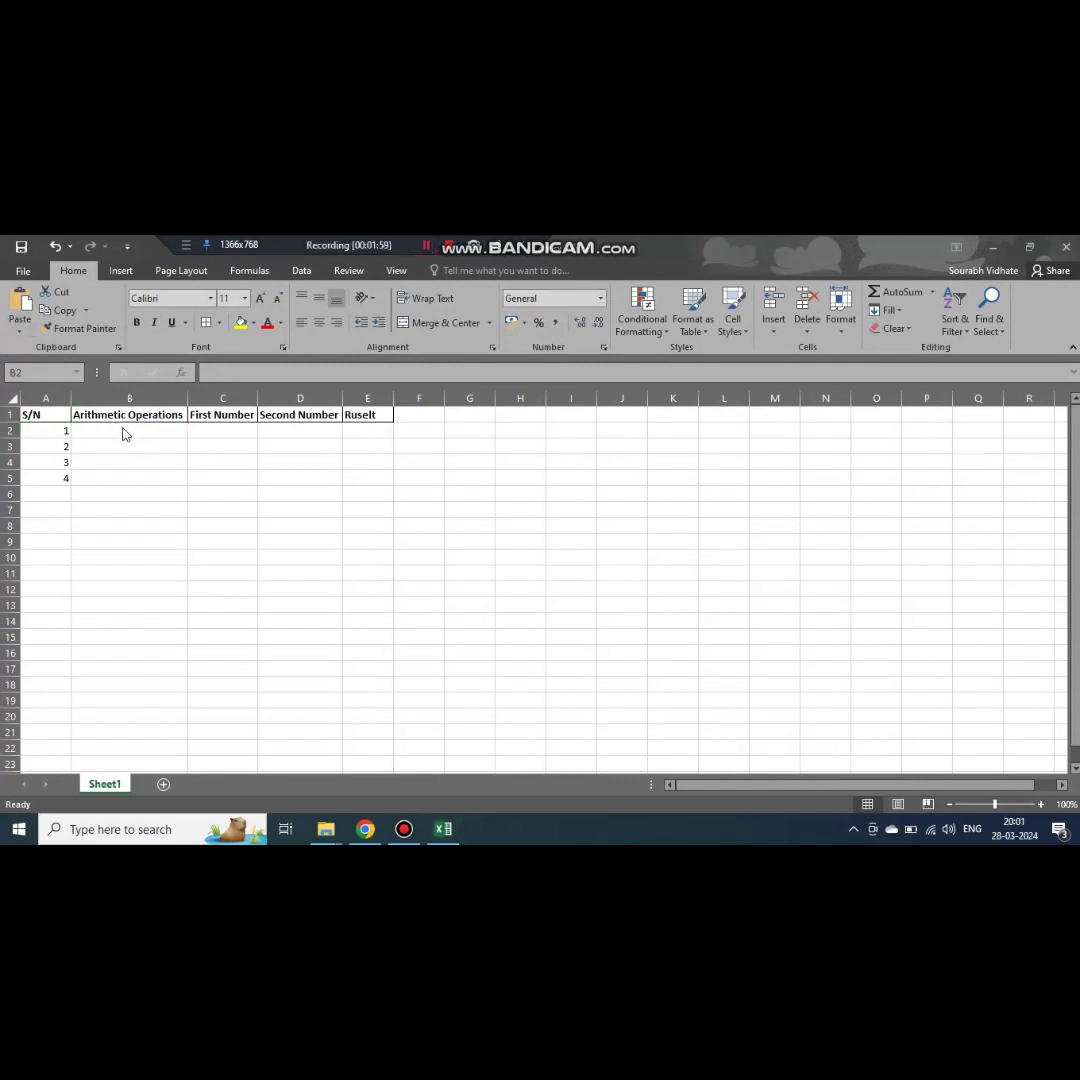
left_click(122, 430)
type("A")
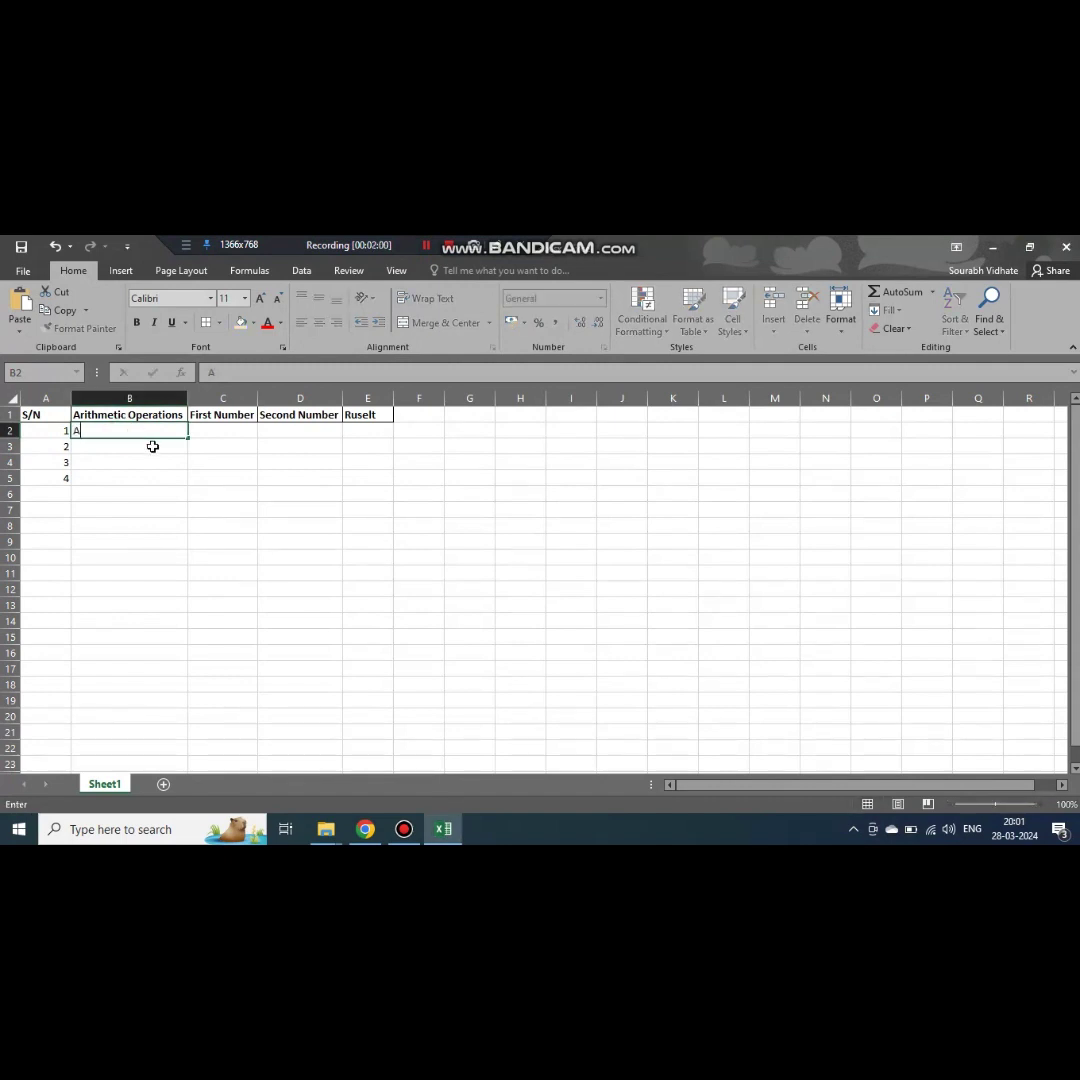
type("ddition (+)")
key("Return")
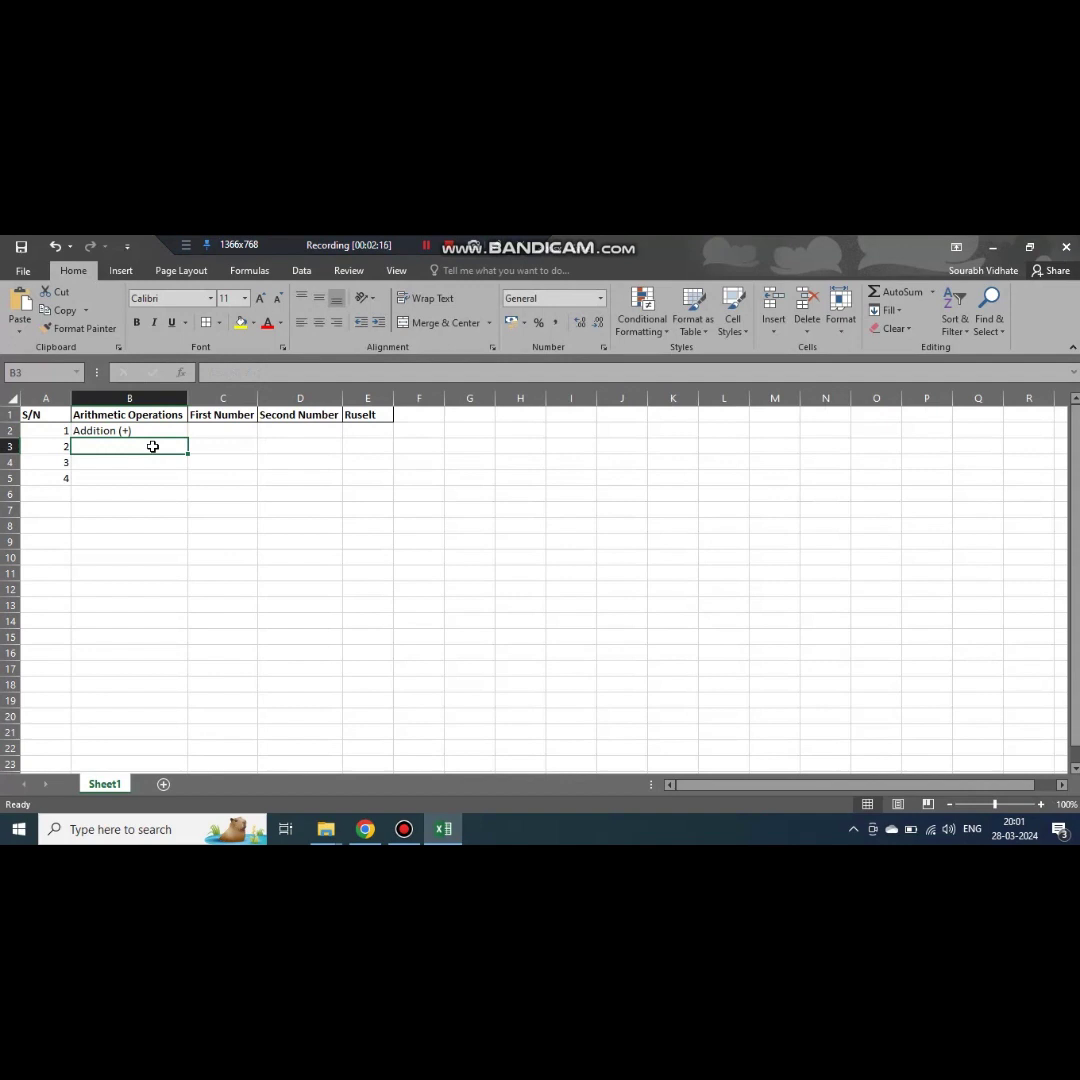
Enter Subtraction (-) in B3 as the arithmetic operation for serial number 2.
type("Sub")
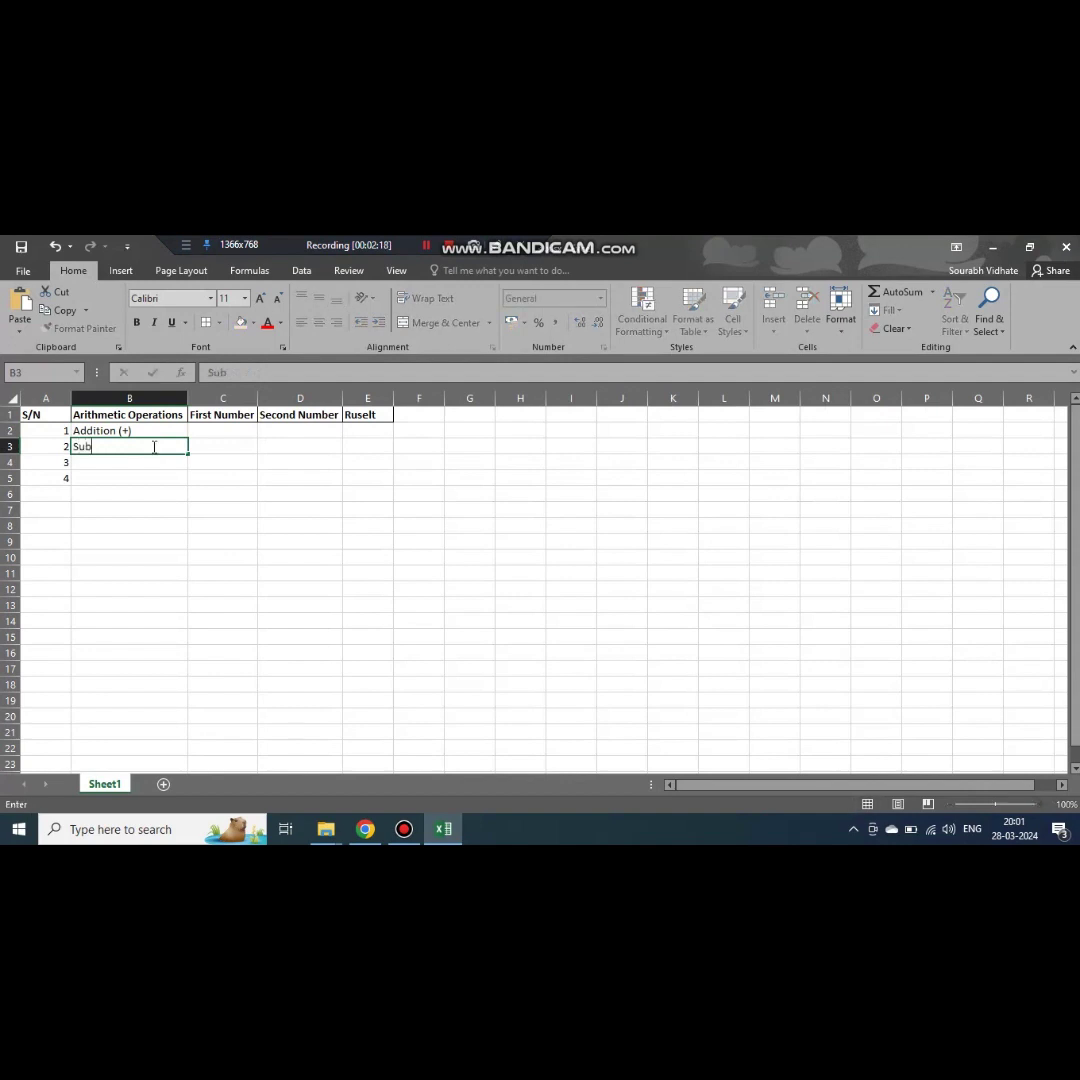
type("t")
type("racti")
type("on")
type(" (_)")
key("BackSpace")
key("BackSpace")
type("-)")
key("Return")
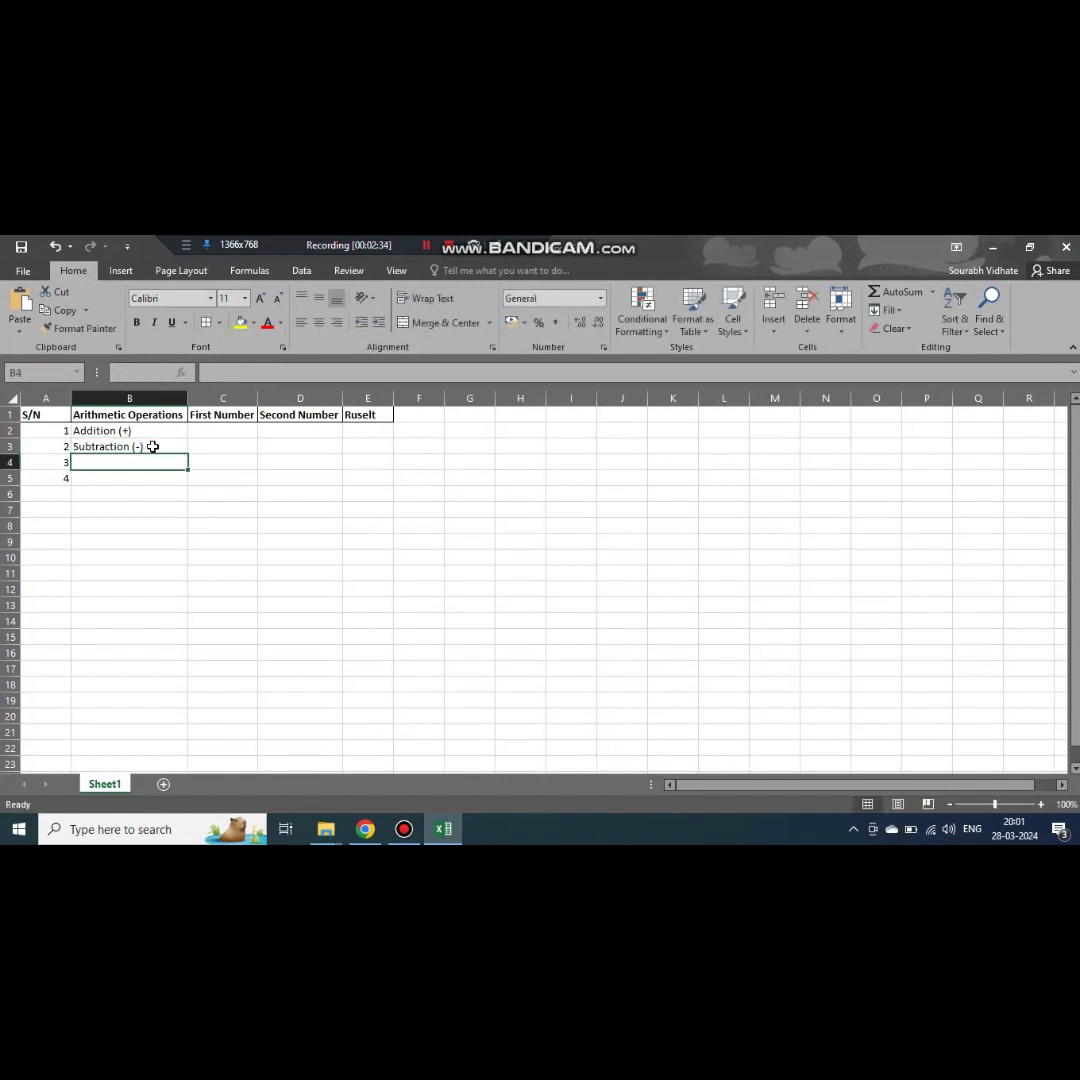
Enter Multiplication (*) in B4 and Division (/) in B5.
type("Mu")
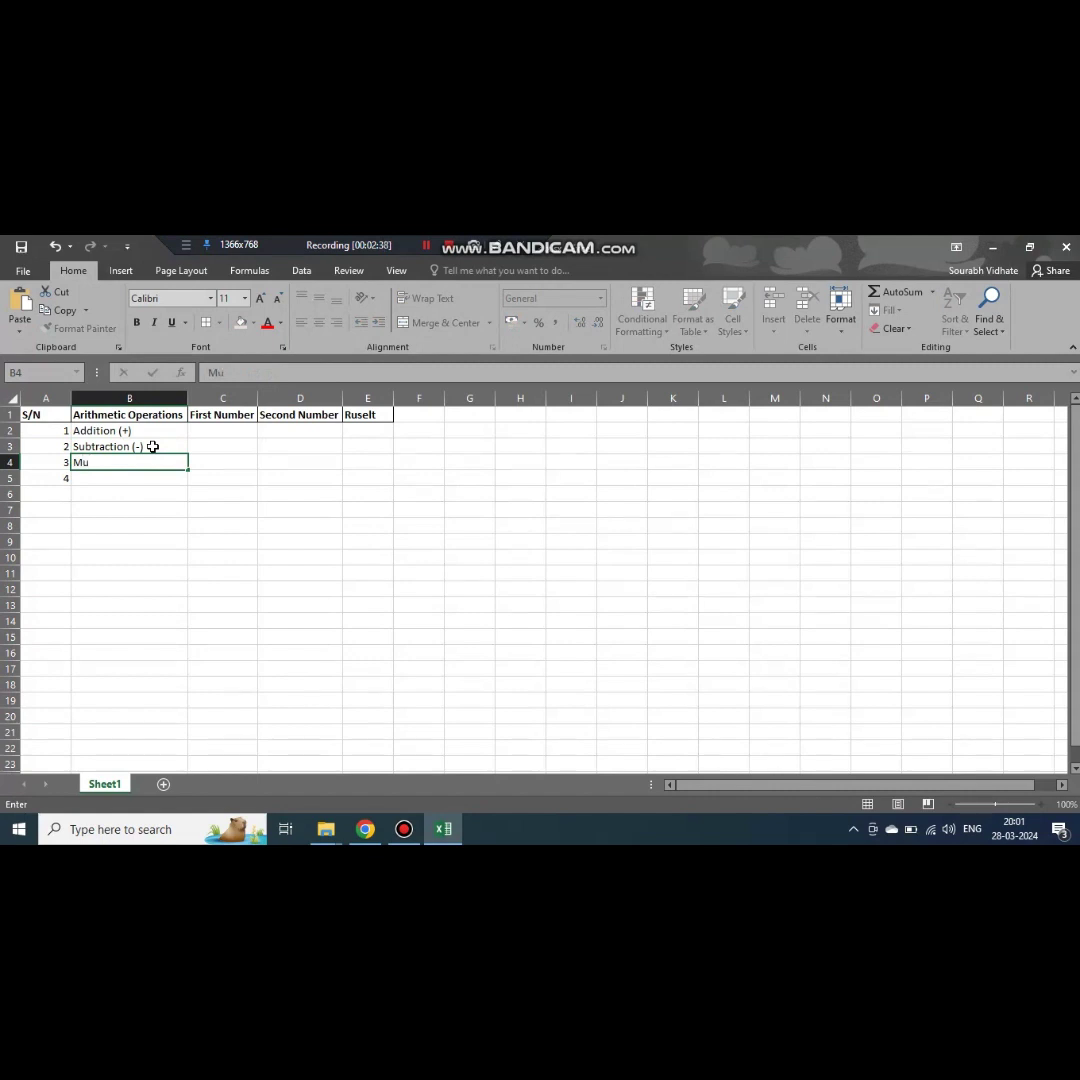
type("ltiplication (*)")
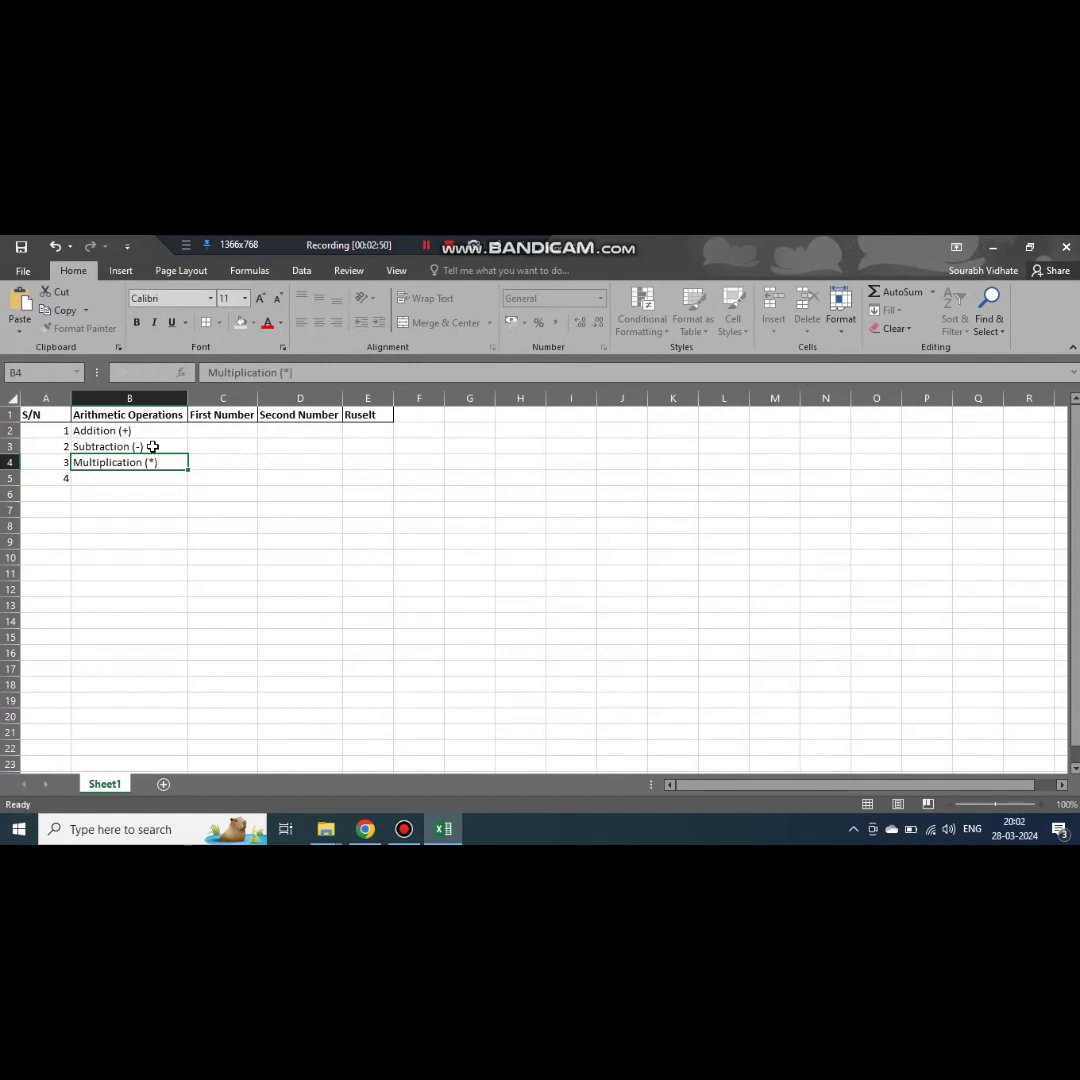
key("Return")
type("Di")
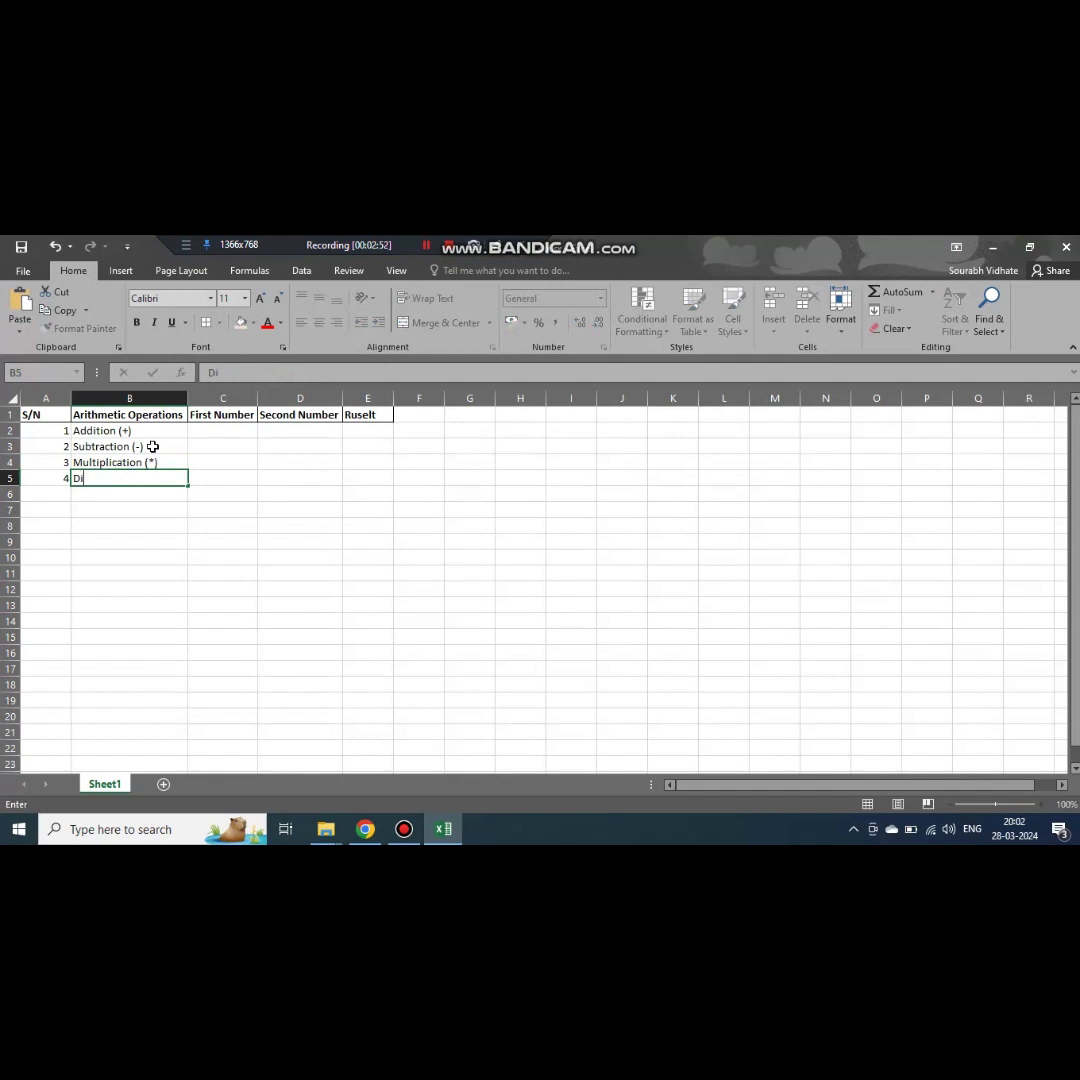
type("vision (/)")
key("Return")
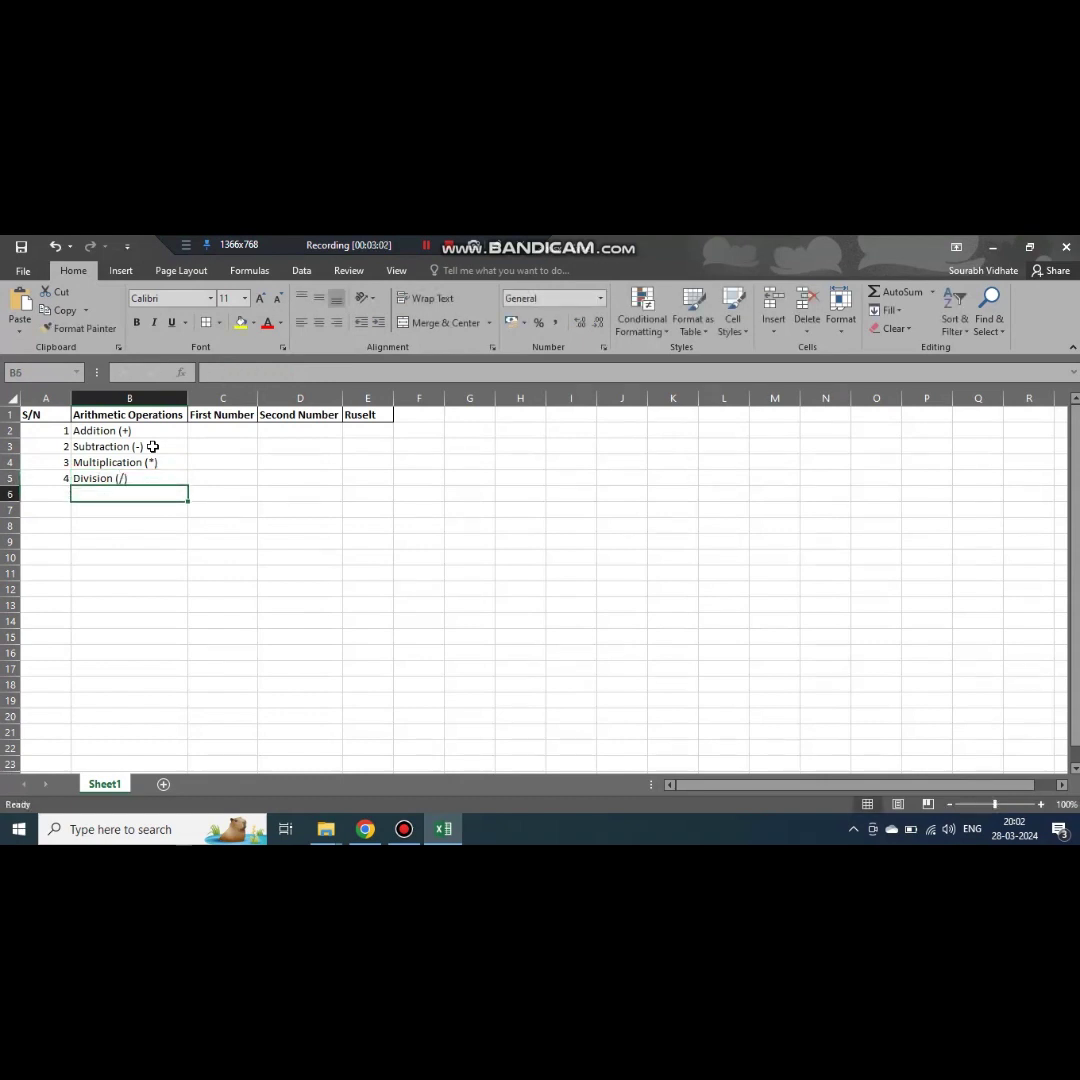
Enter the first numbers 10, 15, 5 and 30 in cells C2 to C5.
key("Up")
key("Up")
key("Up")
key("Up")
key("Right")
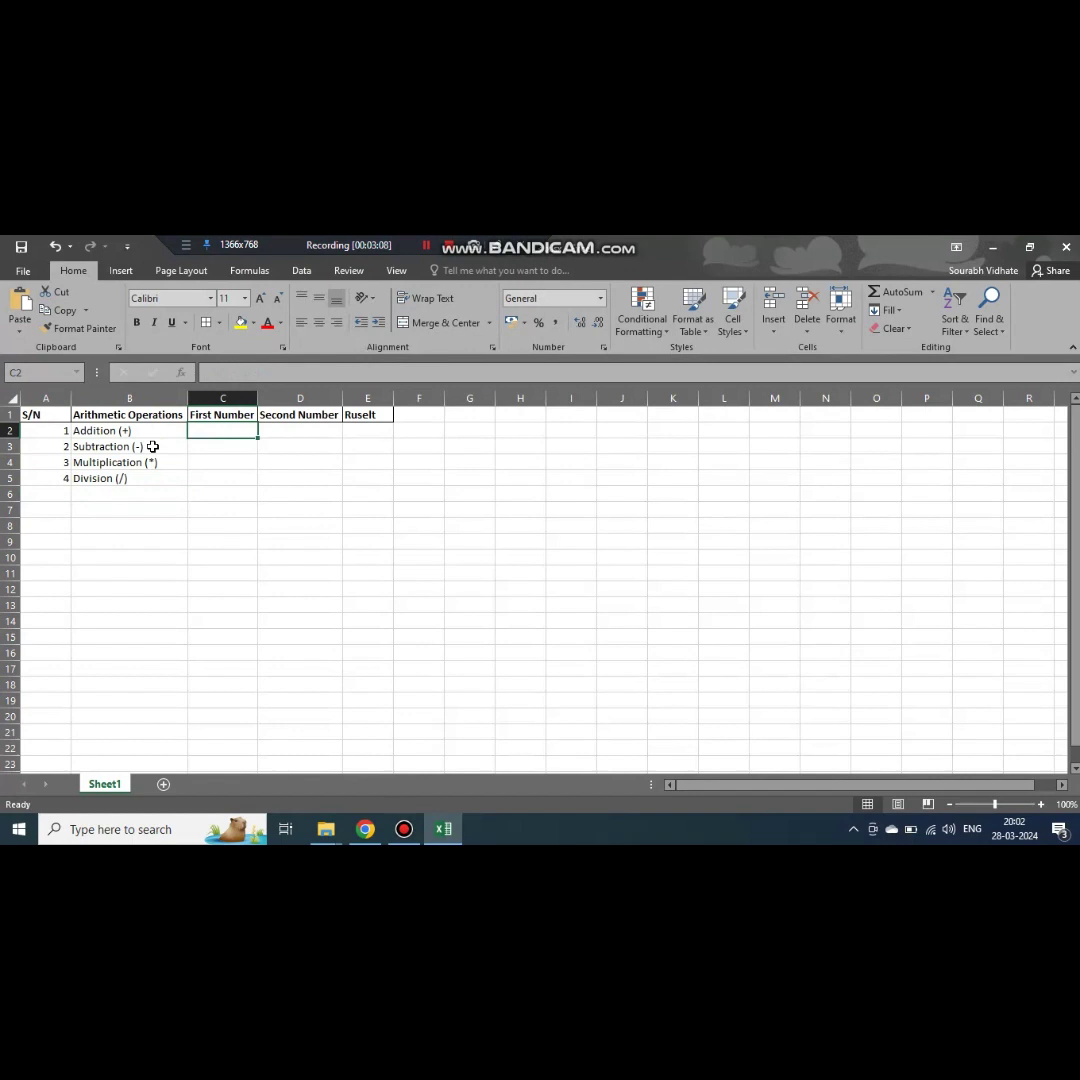
type("10")
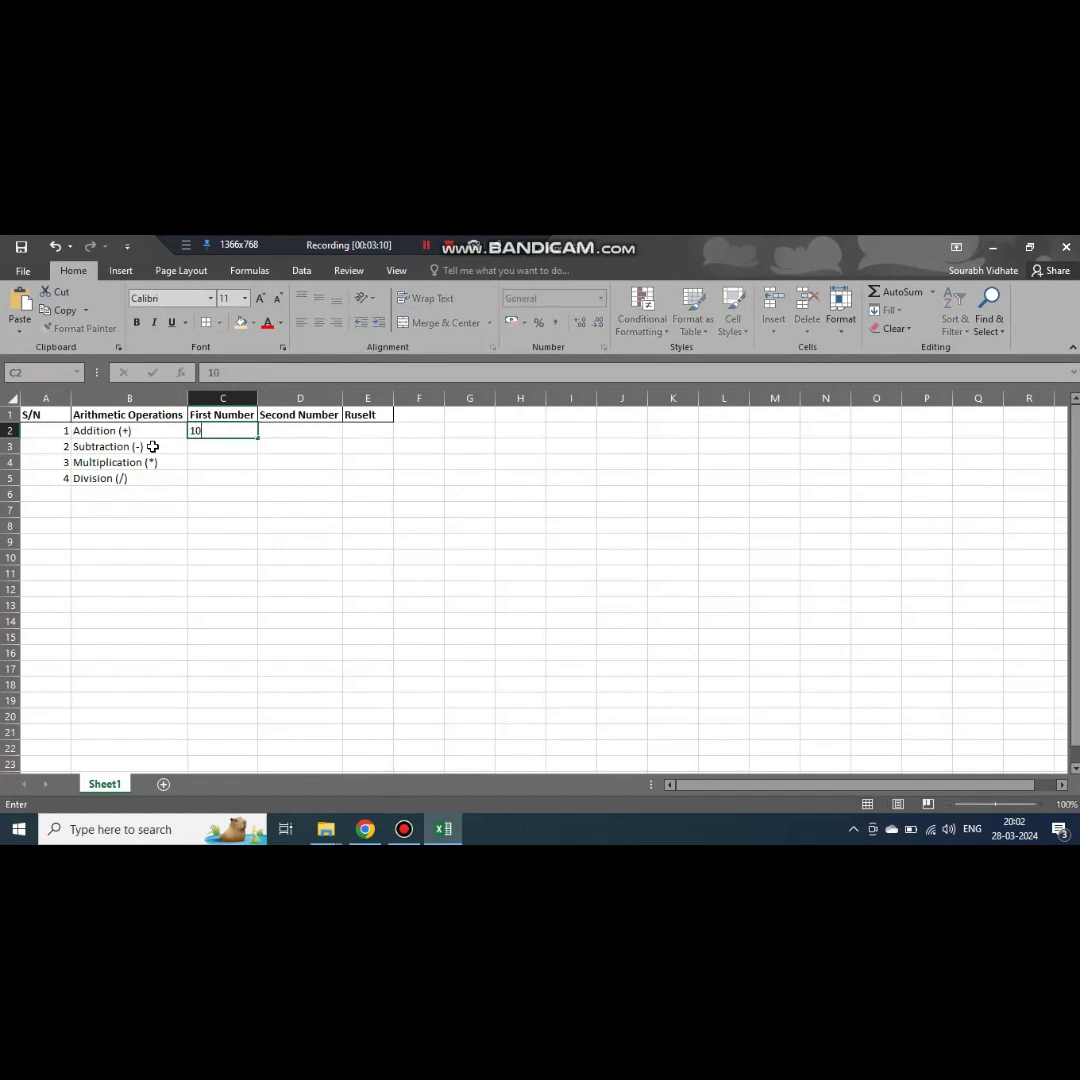
key("Return")
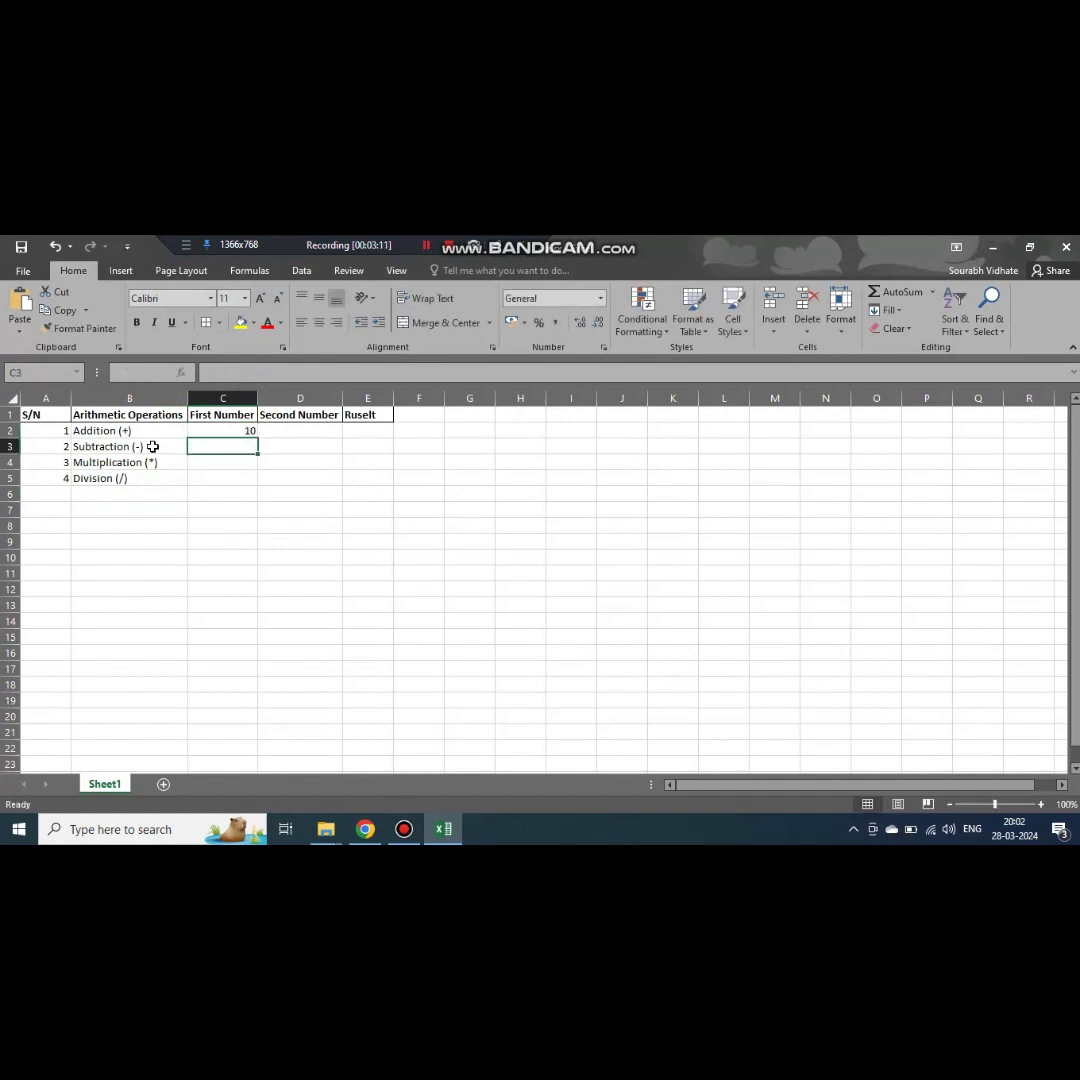
type("15")
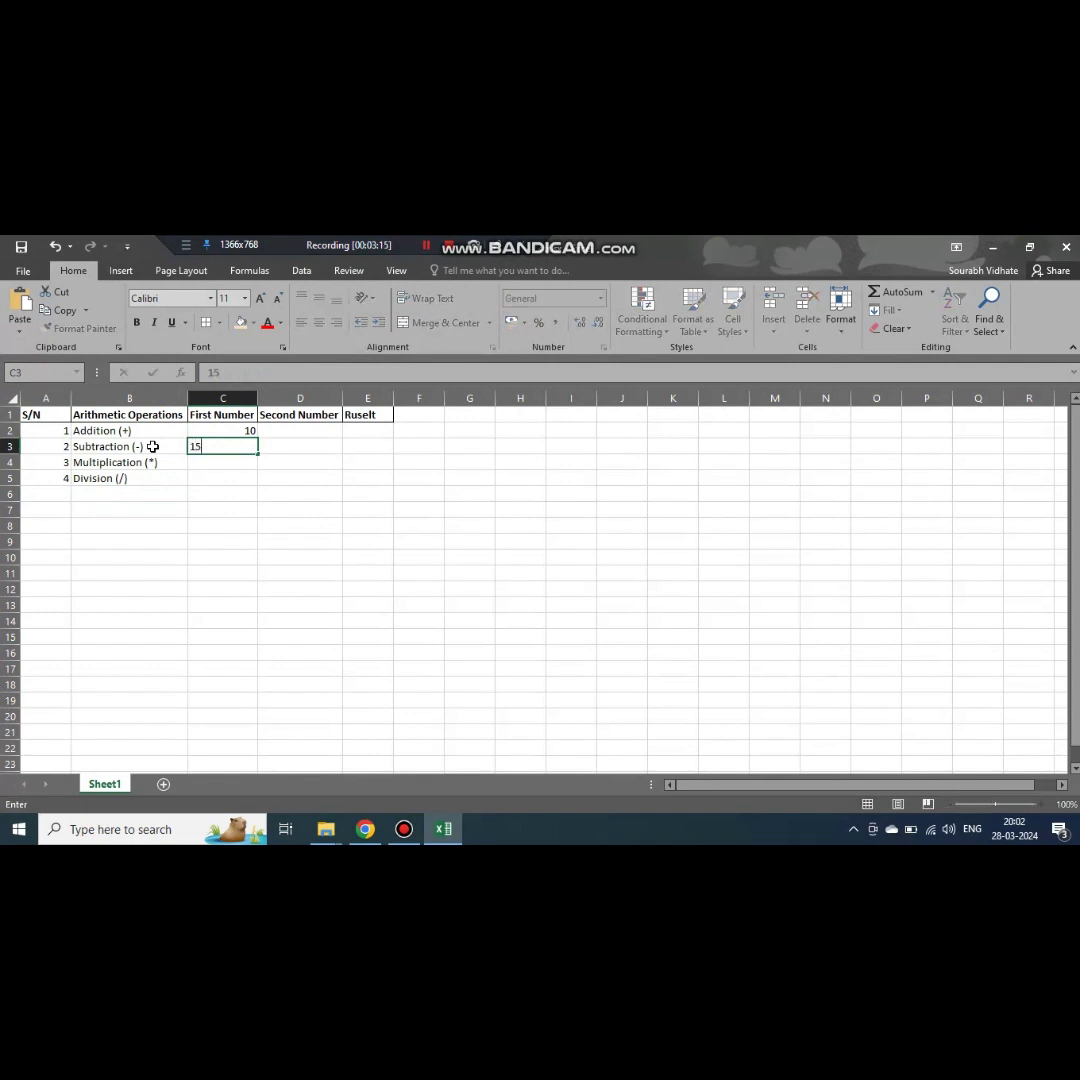
key("Return")
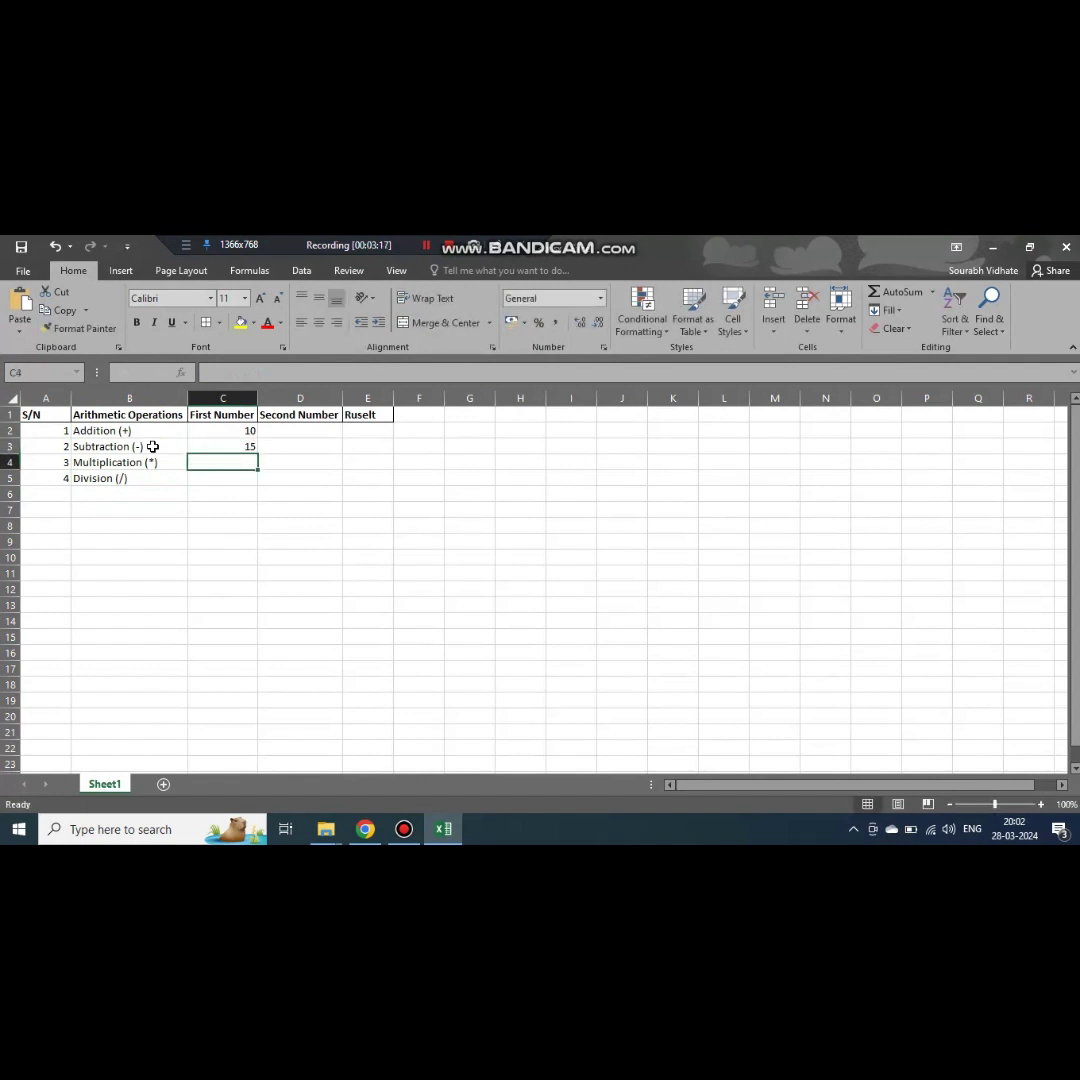
type("5")
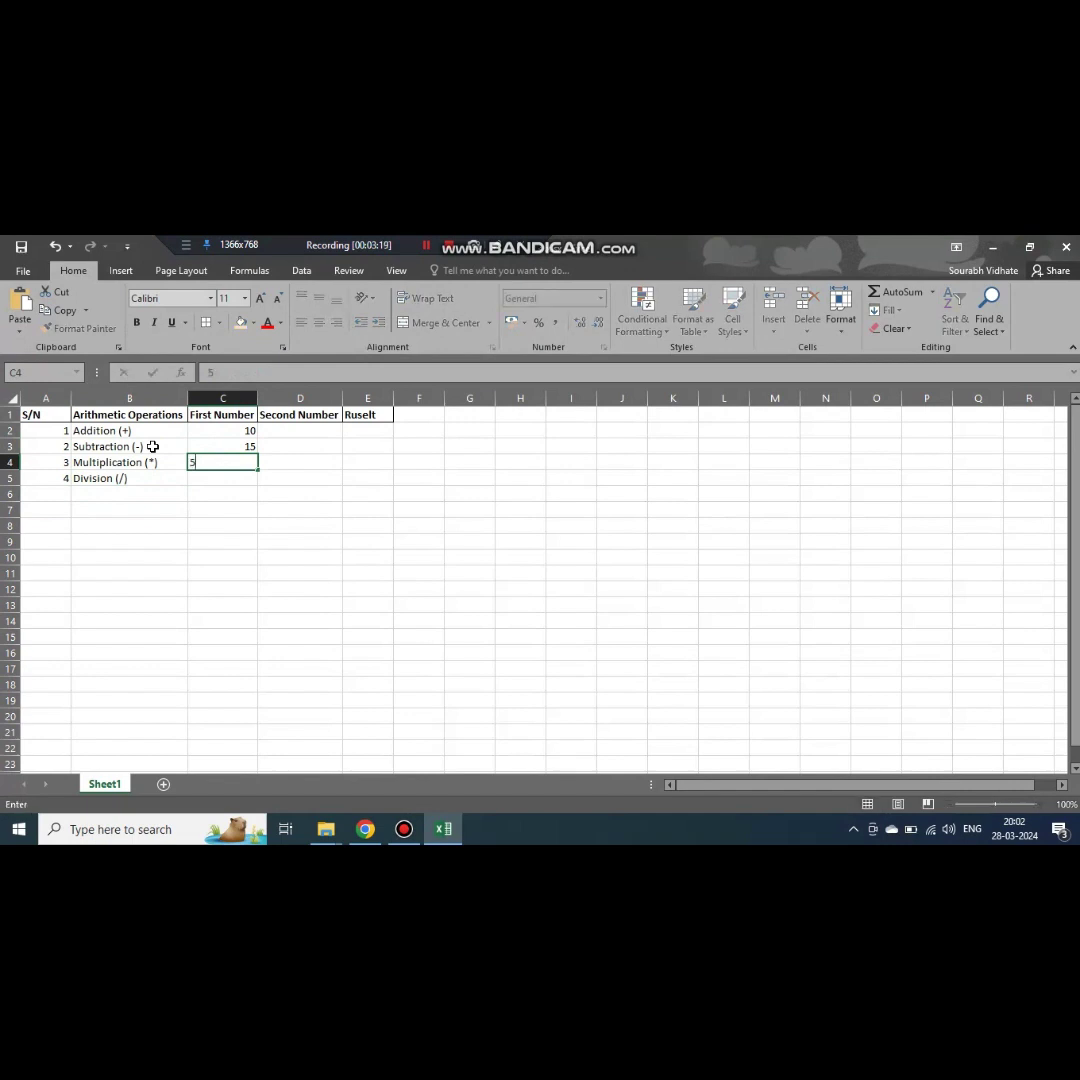
key("Return")
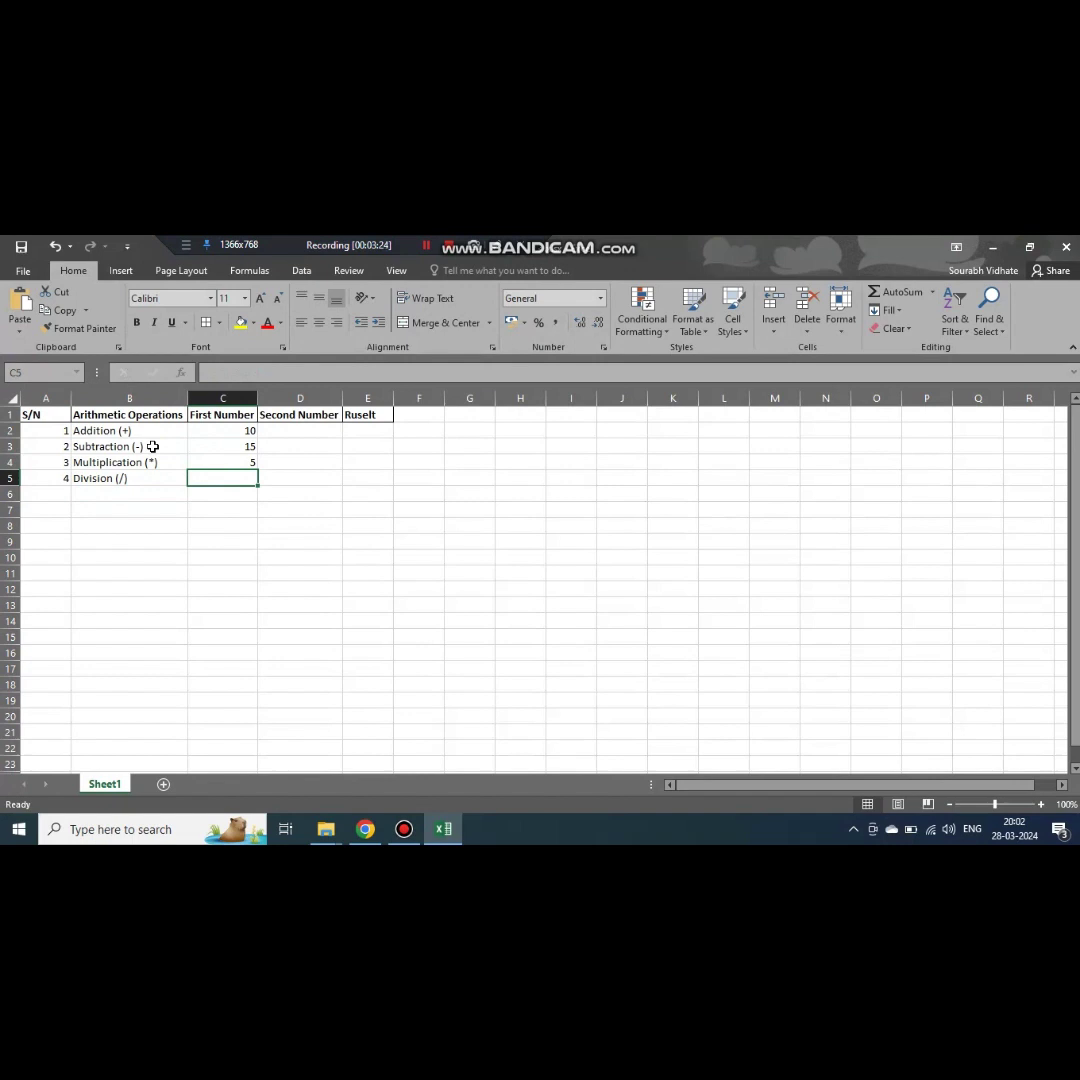
type("30")
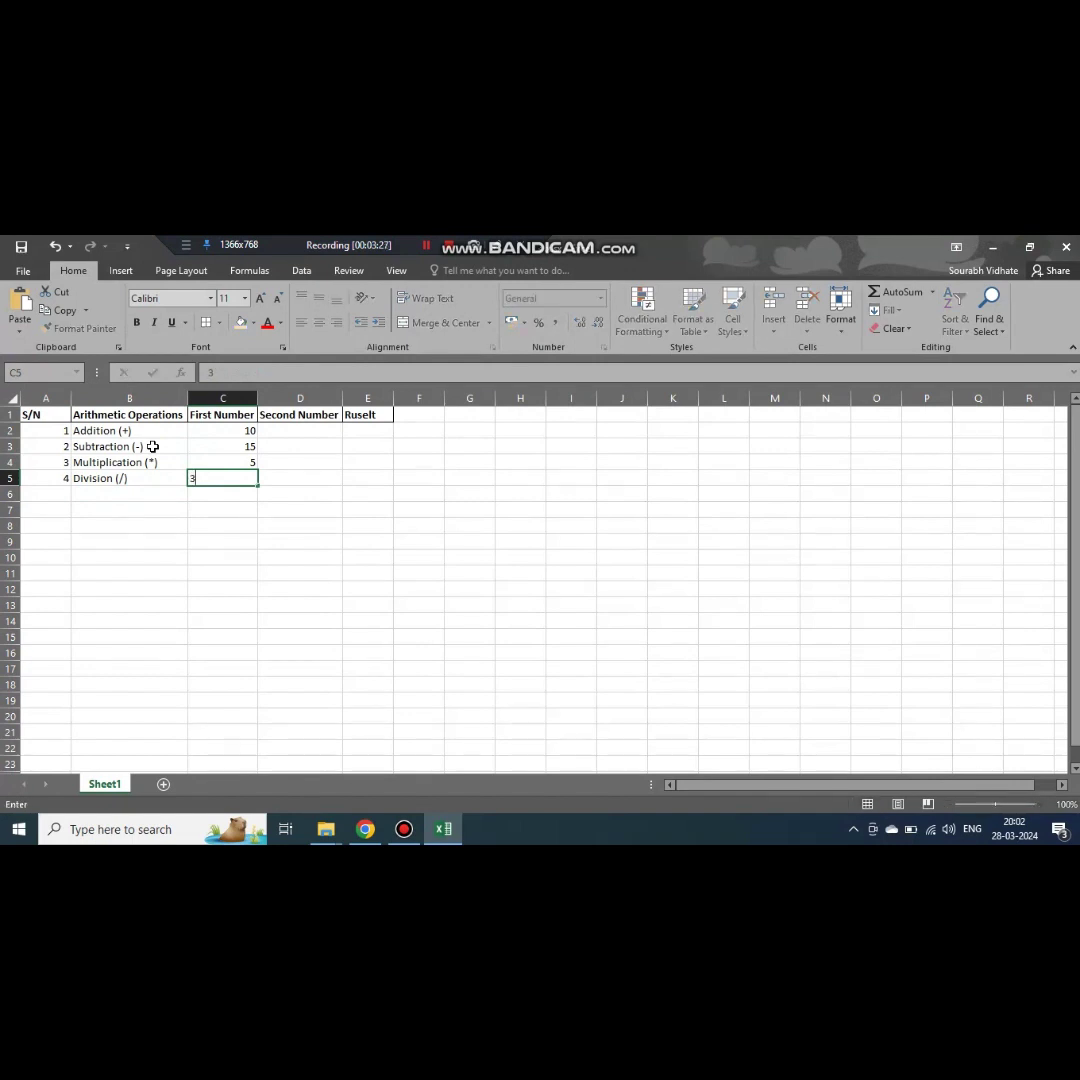
key("Return")
Enter the second numbers 5, 3, 7 and 3 in cells D2 to D5.
key("Up")
key("Up")
key("Up")
key("Up")
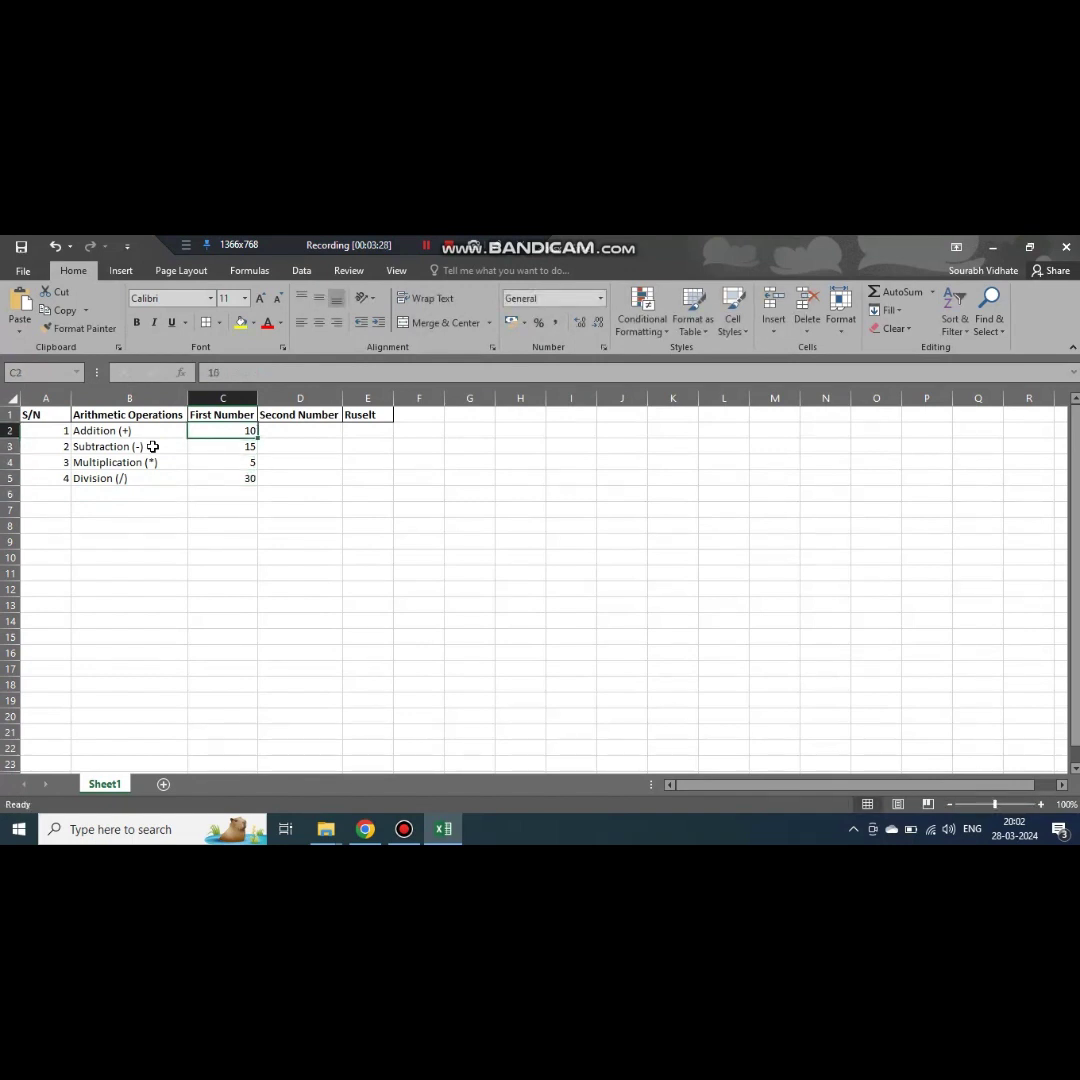
key("Right")
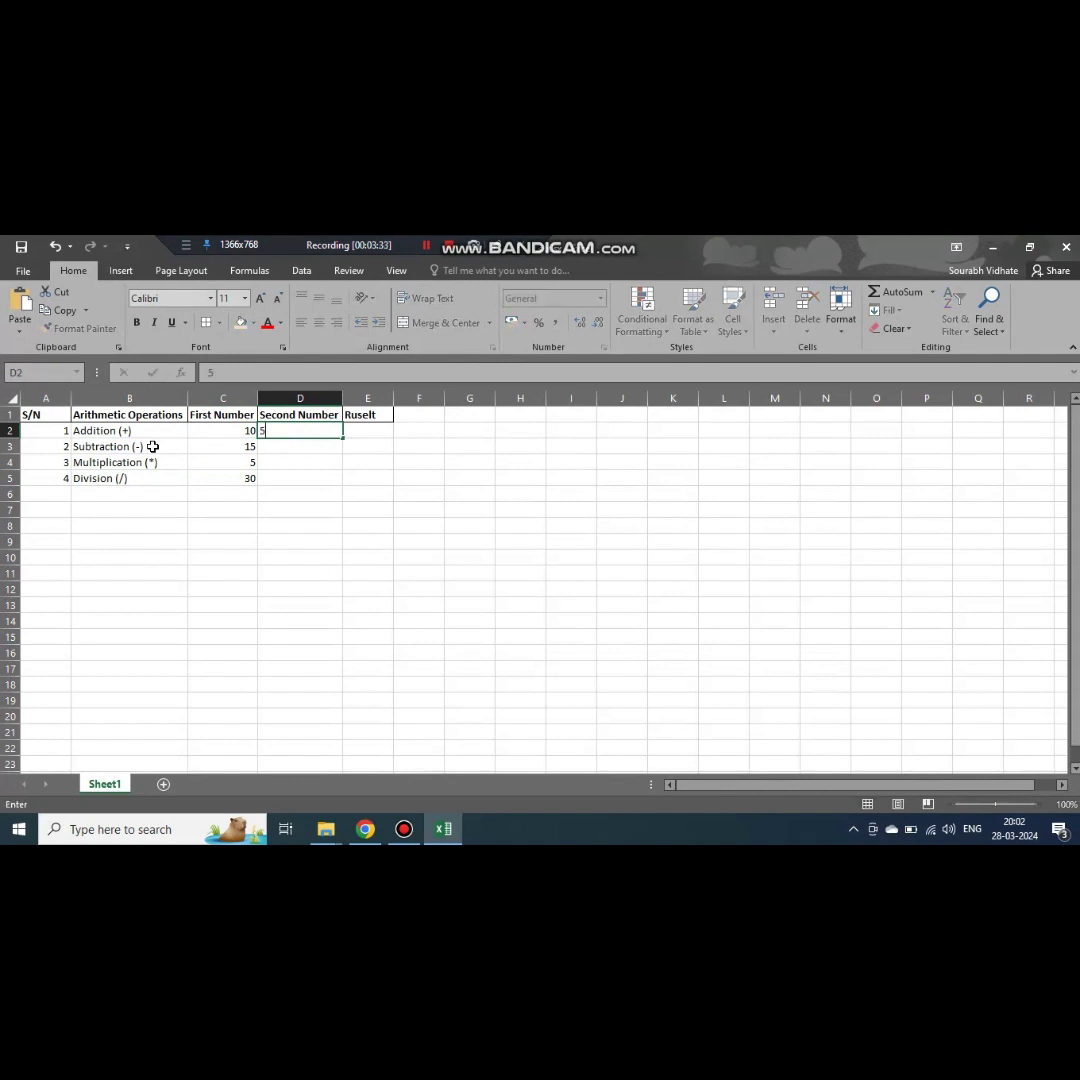
type("5")
key("Return")
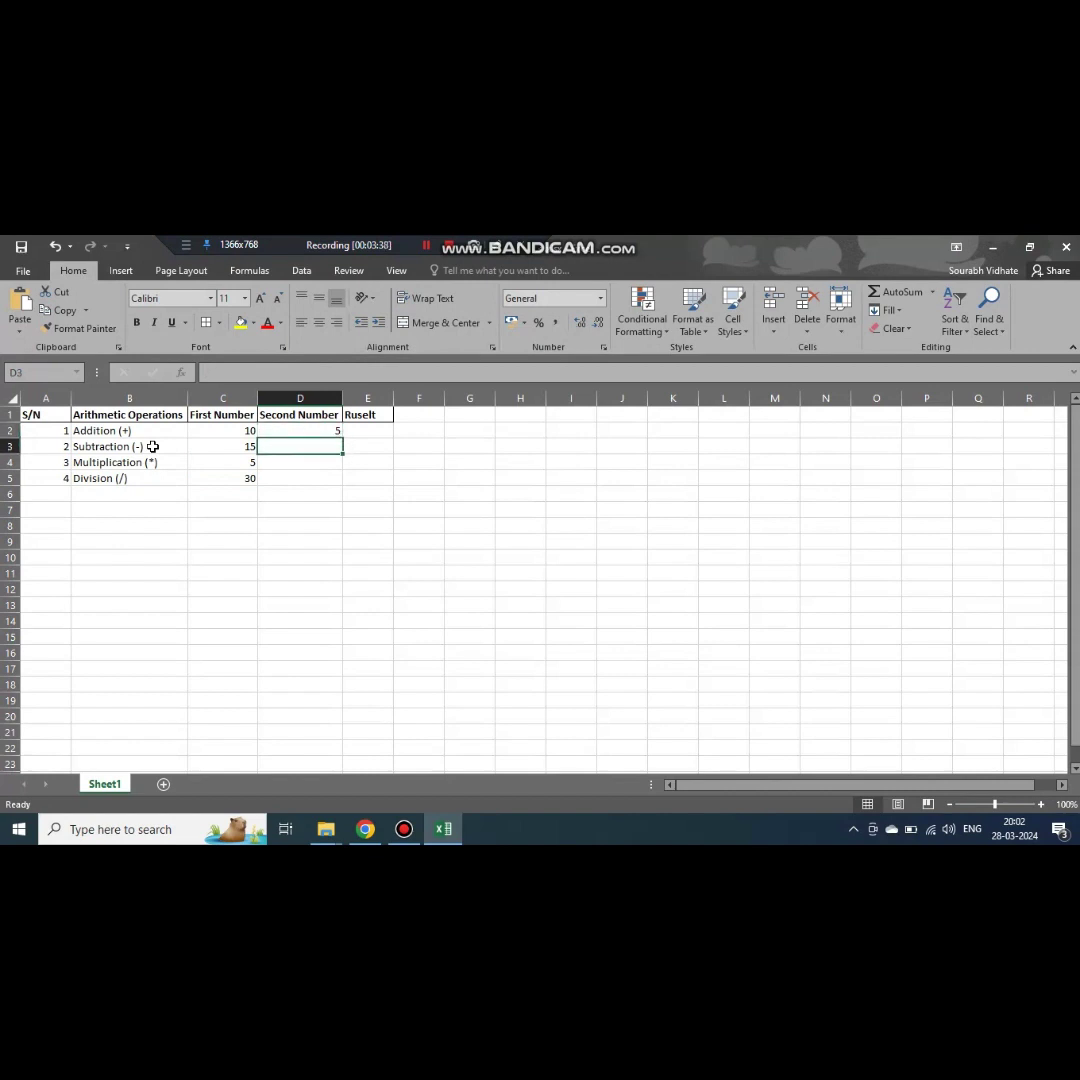
type("3")
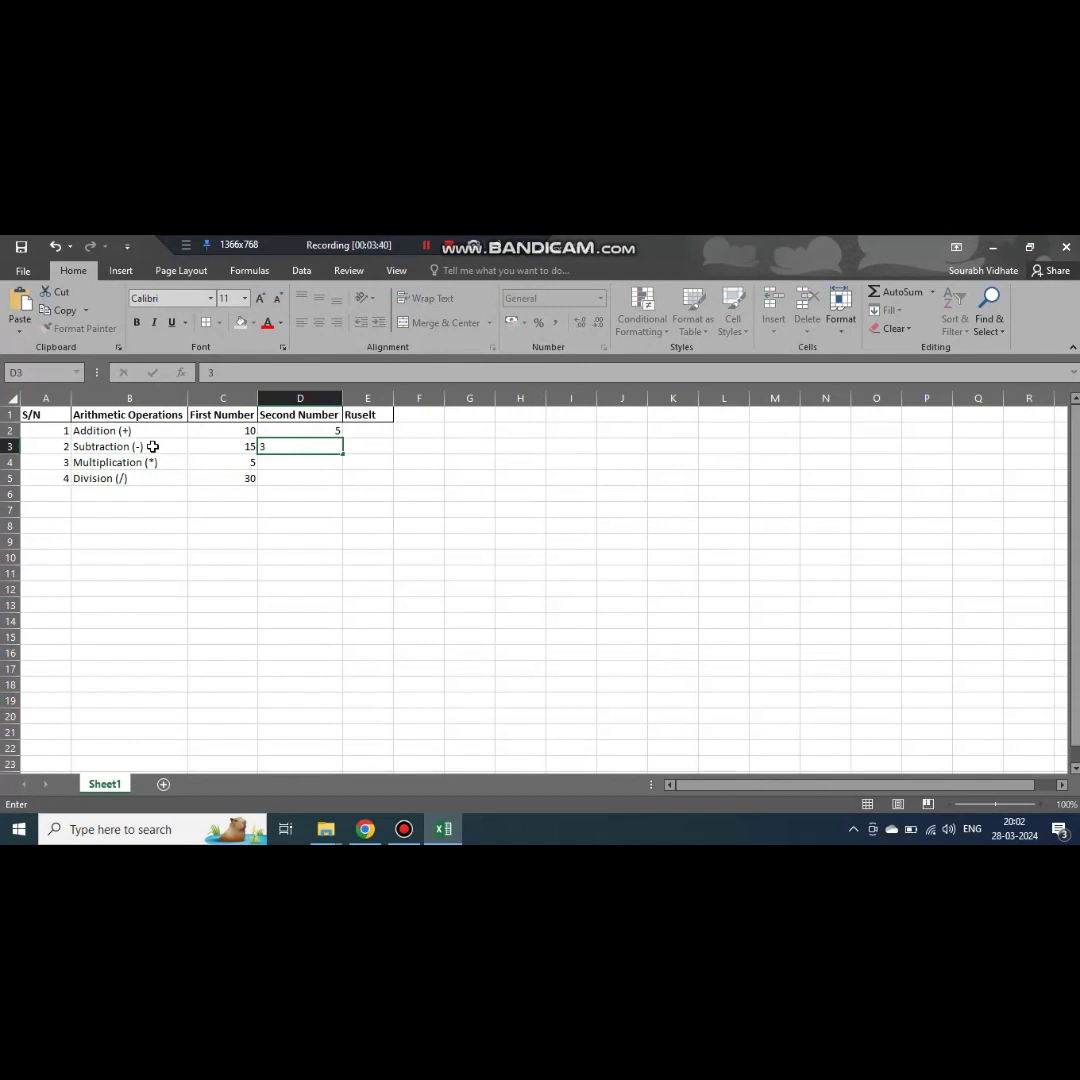
key("Return")
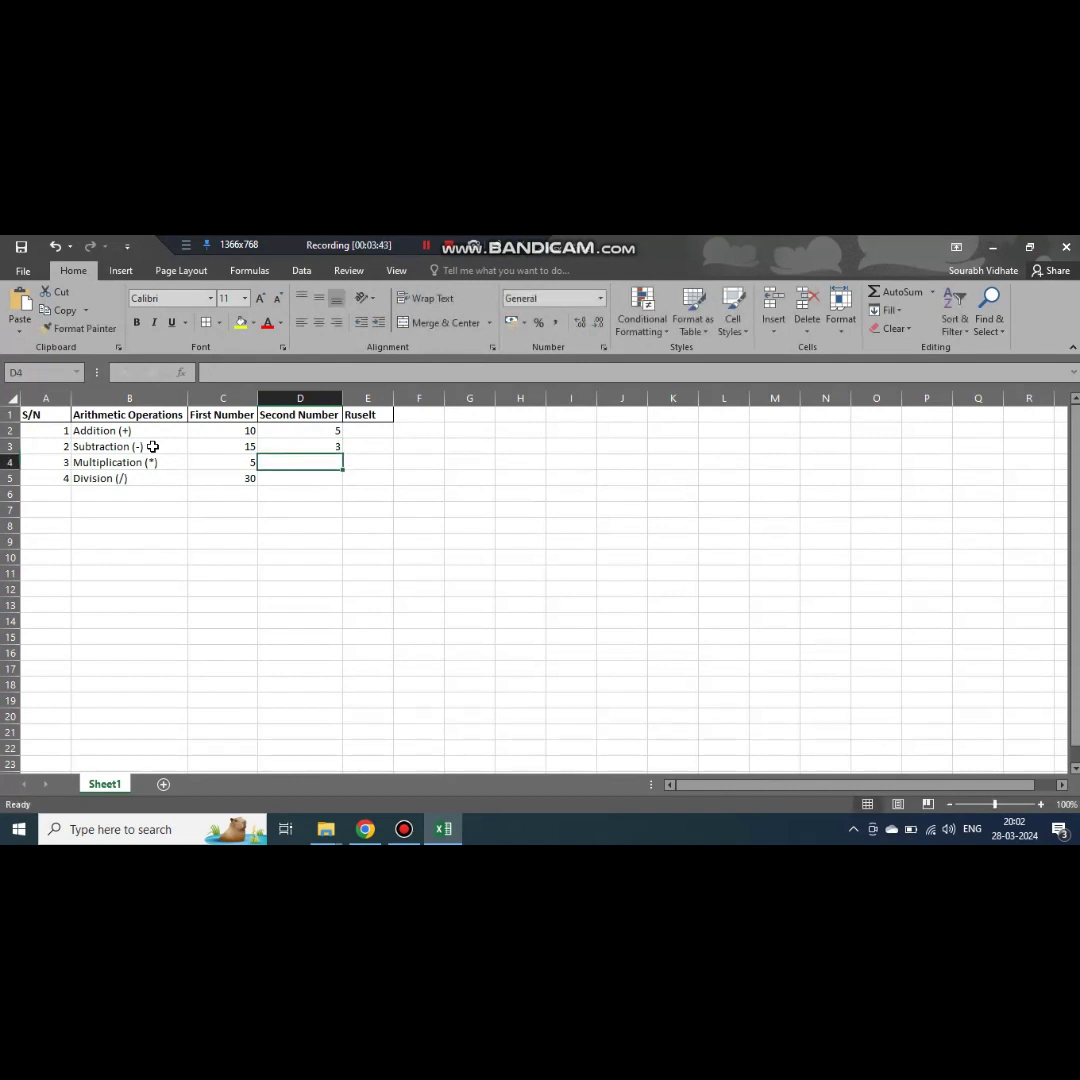
type("7")
key("Return")
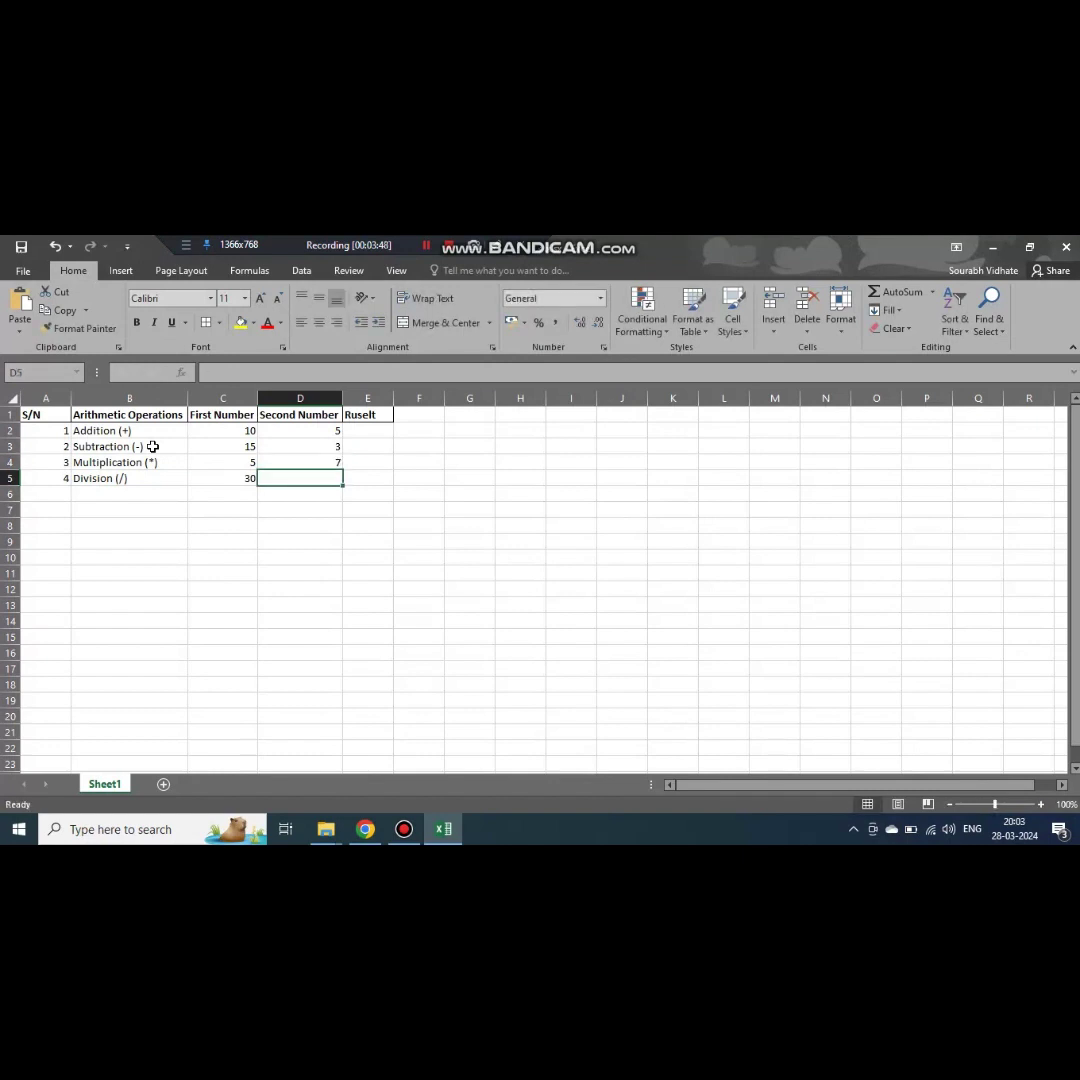
type("3")
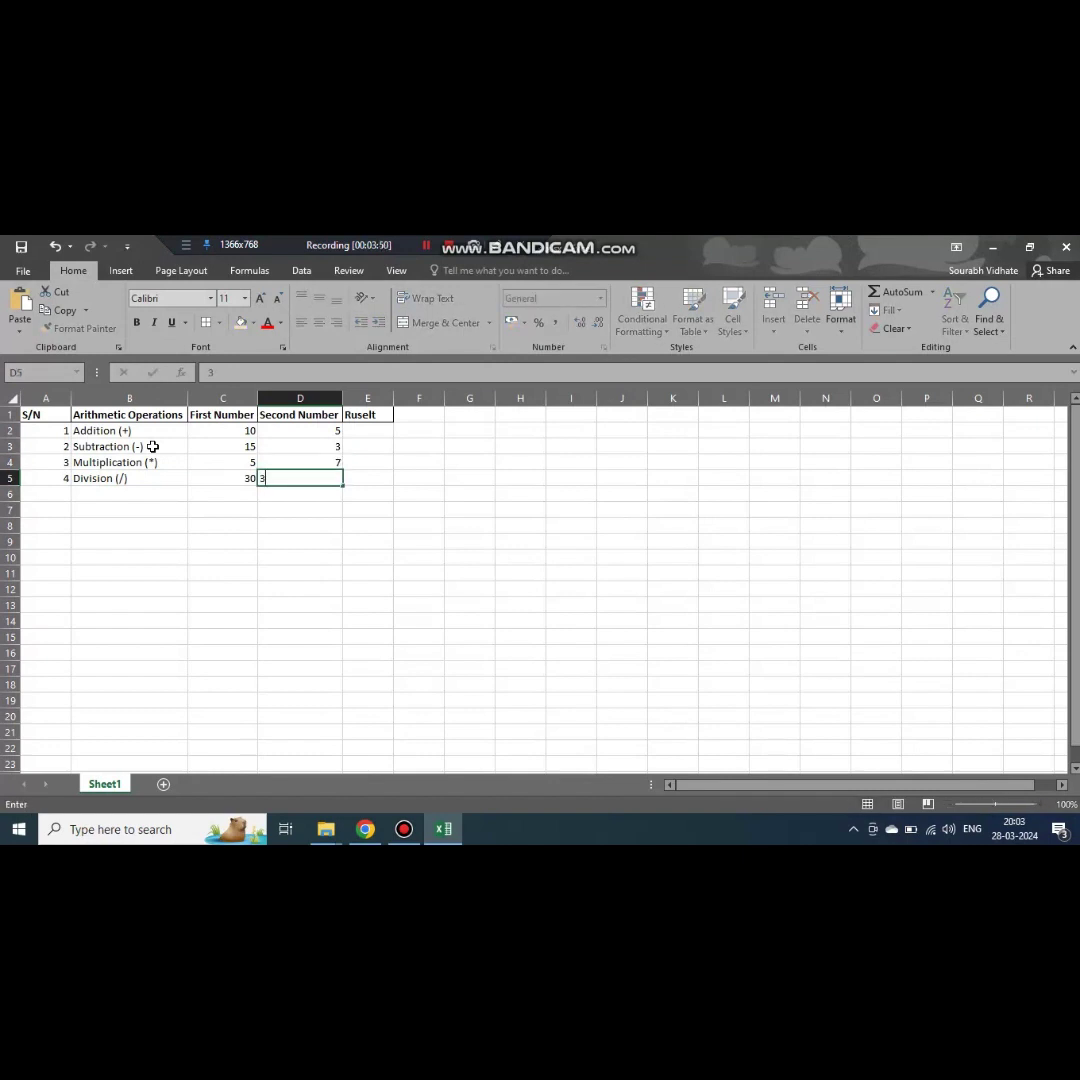
key("Return")
key("Up")
key("Up")
key("Up")
key("Up")
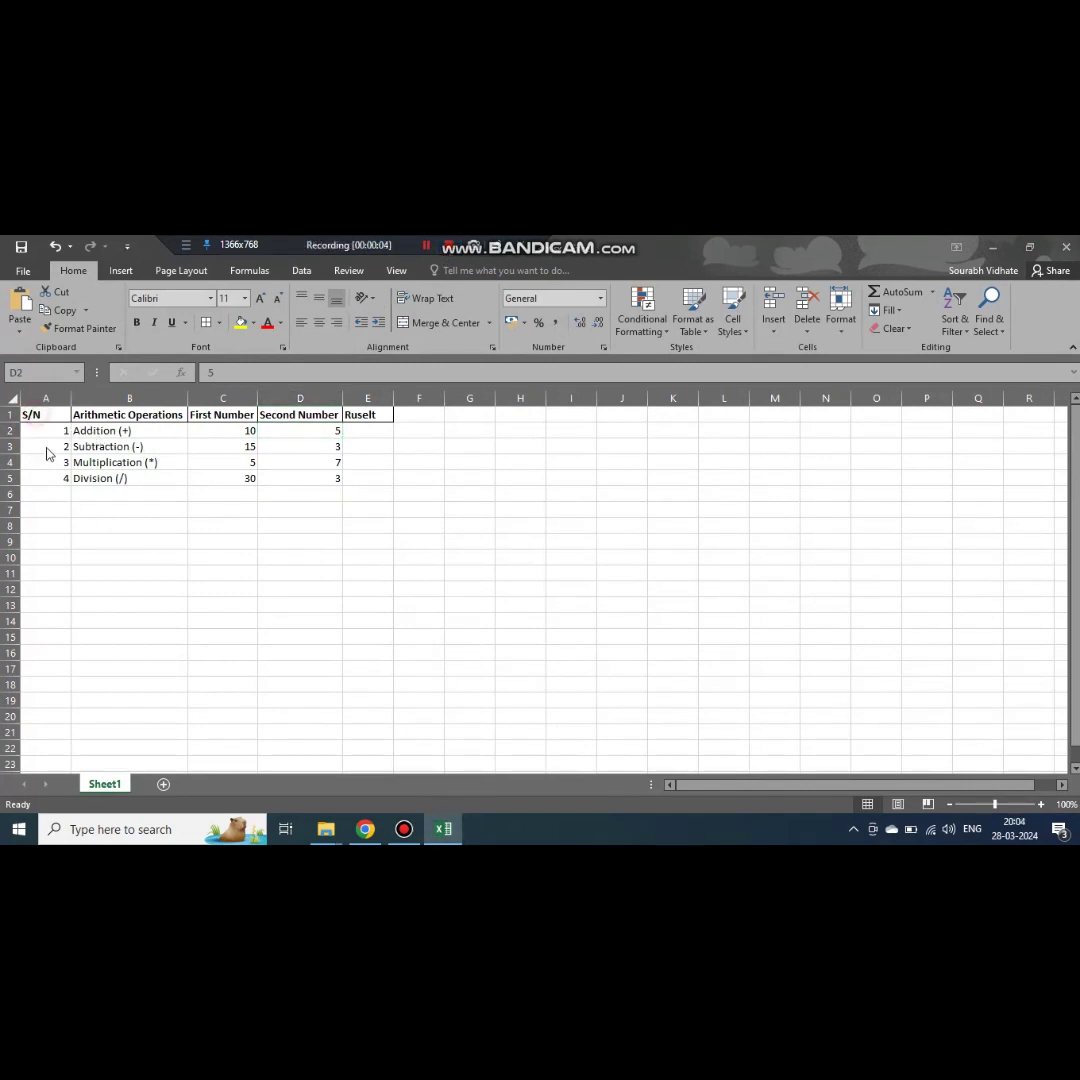
Apply all borders to the whole table, cells A1 to E5.
left_click_drag(50, 414, 342, 477)
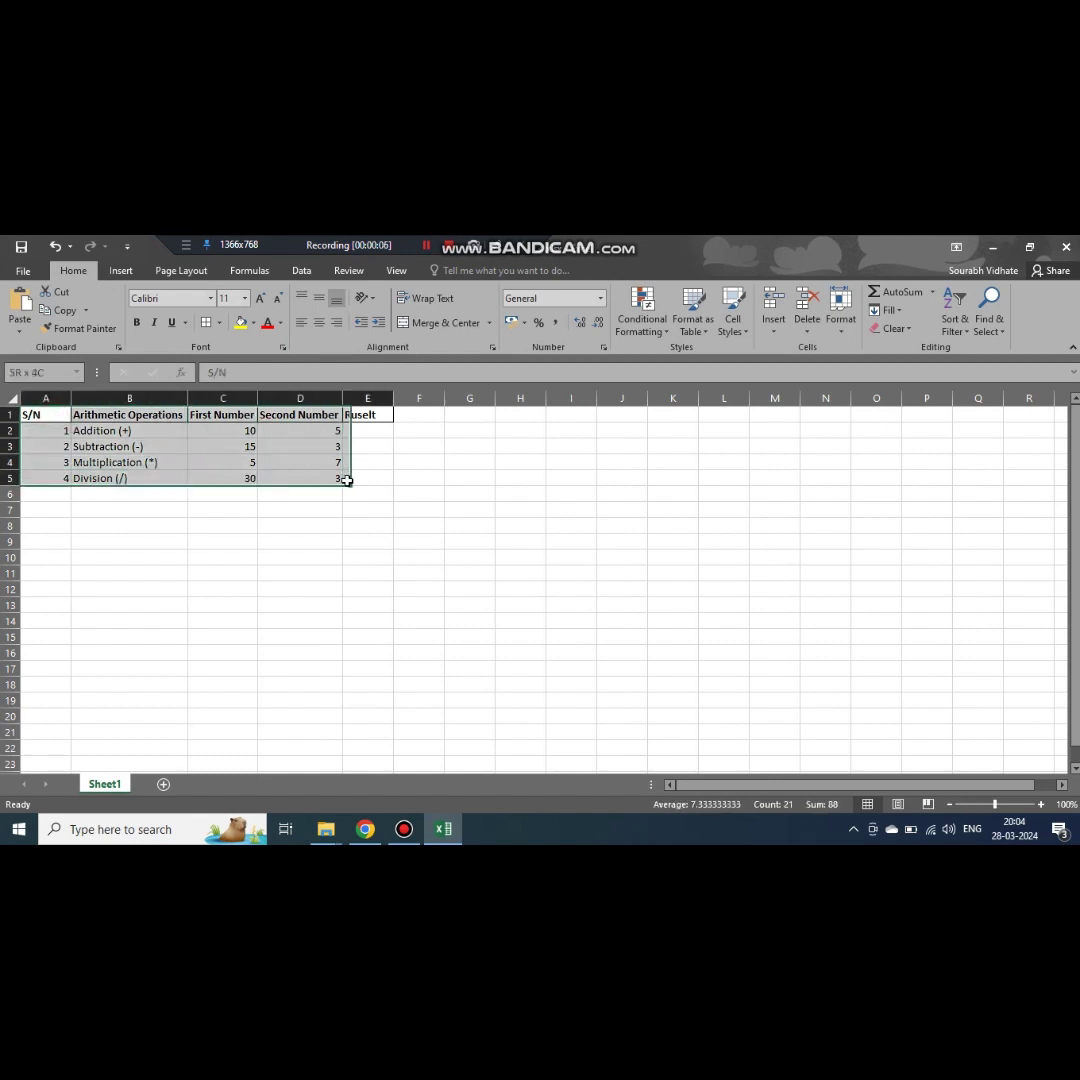
left_click(219, 324)
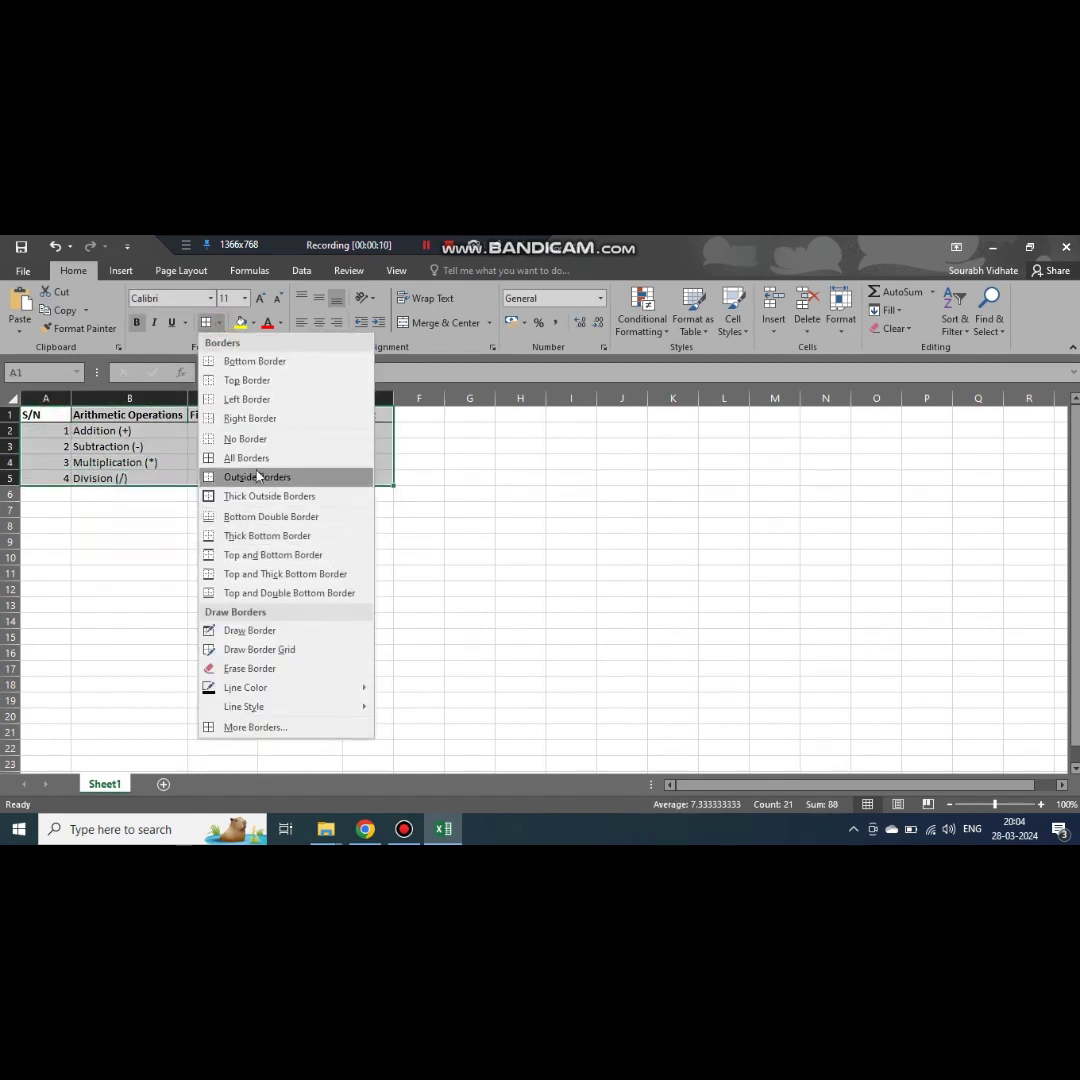
left_click(224, 457)
left_click(213, 474)
Switch bold off and back on for the header row, cells A1 to E1.
left_click_drag(36, 416, 366, 417)
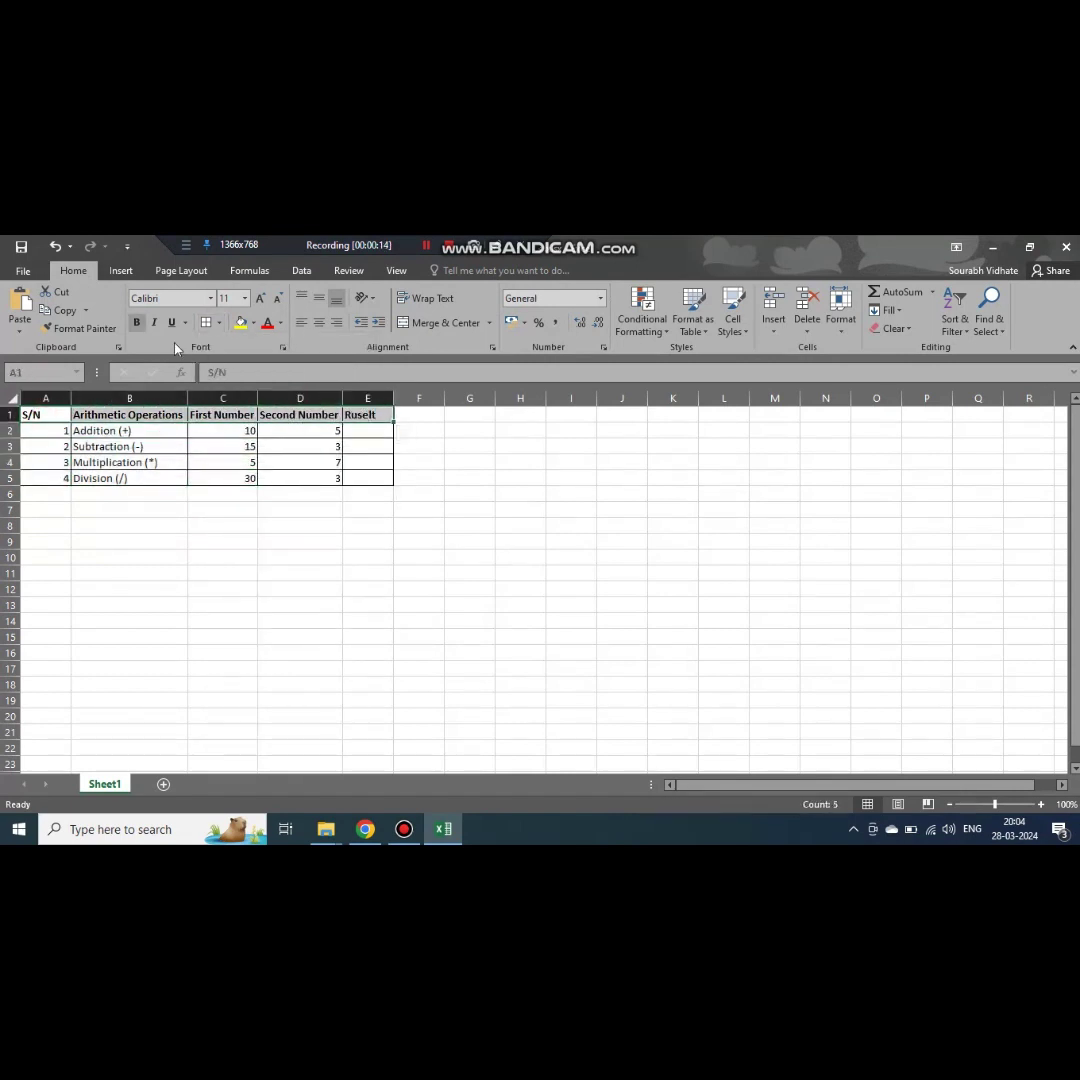
left_click(138, 323)
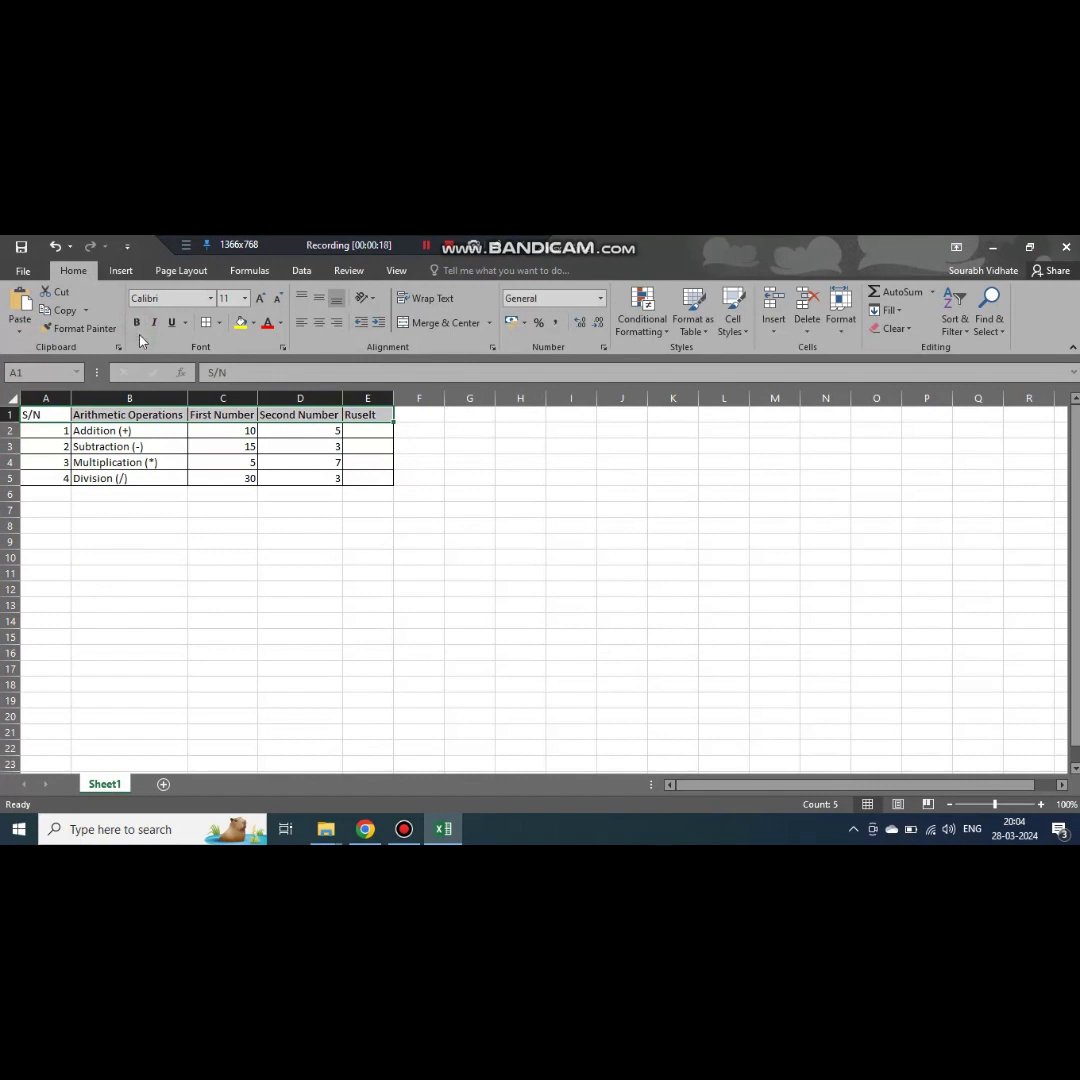
left_click(80, 429)
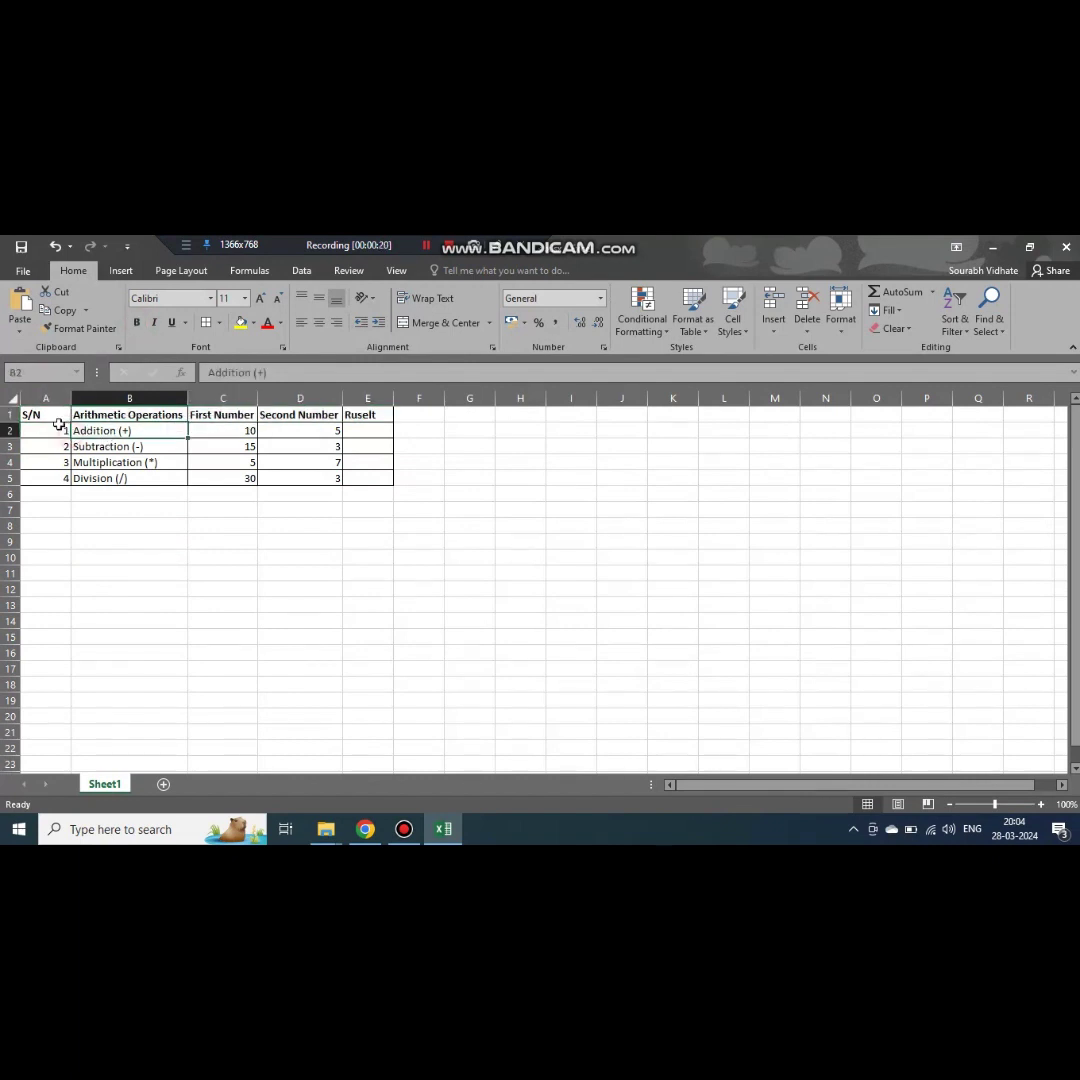
Left-align the table's data cells A2 to E5 after trying right alignment on them.
left_click_drag(50, 417, 354, 477)
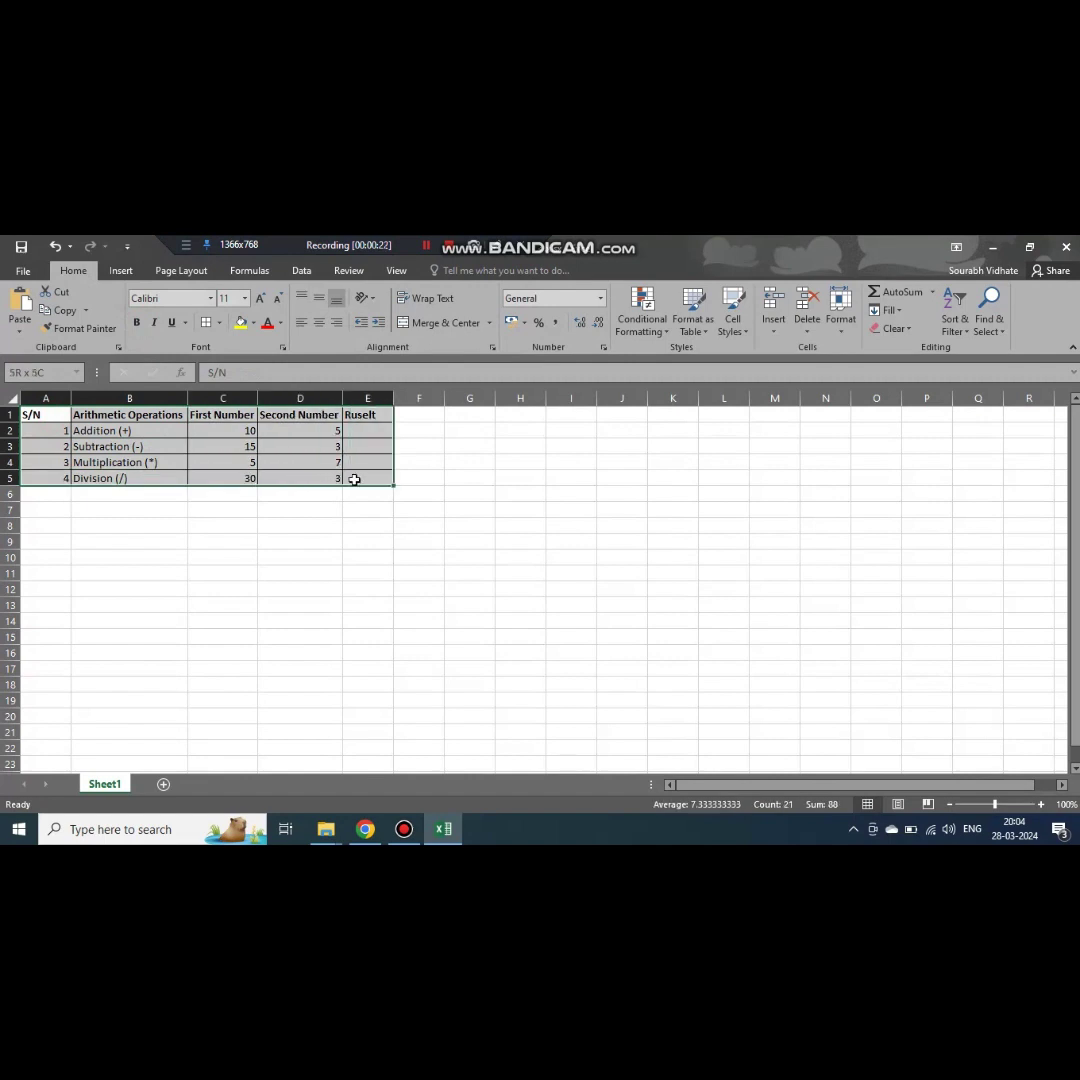
left_click(360, 478)
left_click_drag(46, 429, 355, 477)
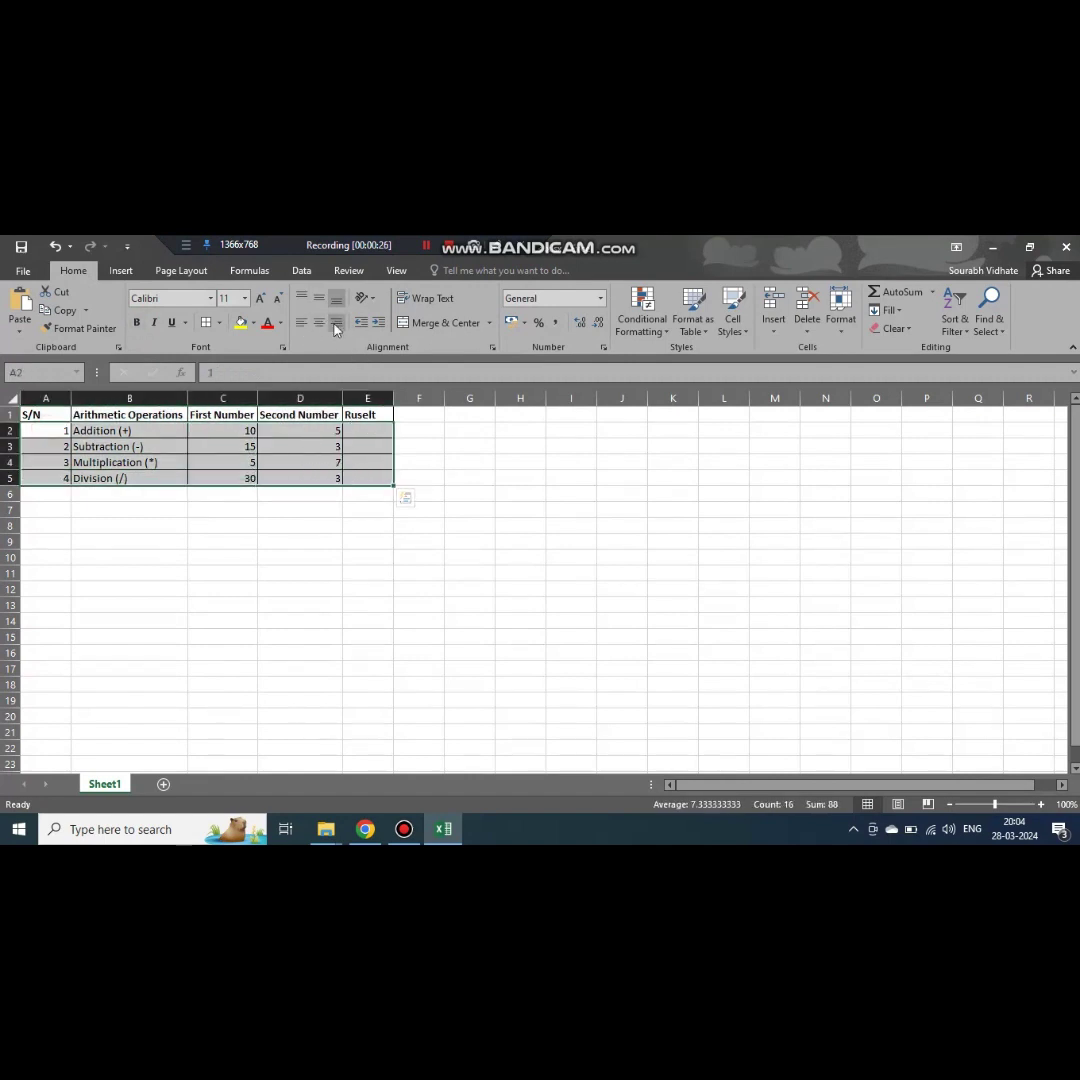
left_click(335, 327)
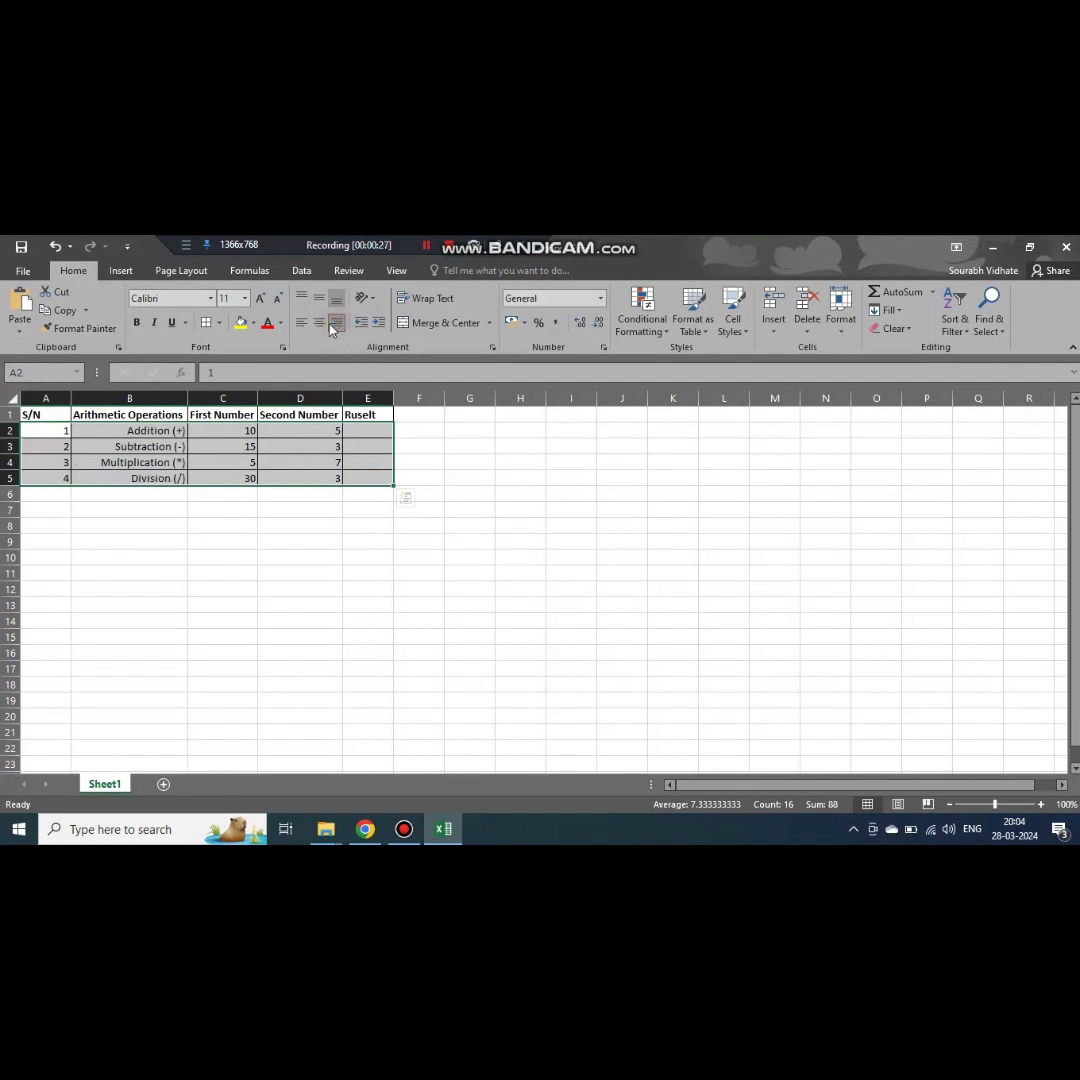
left_click(303, 328)
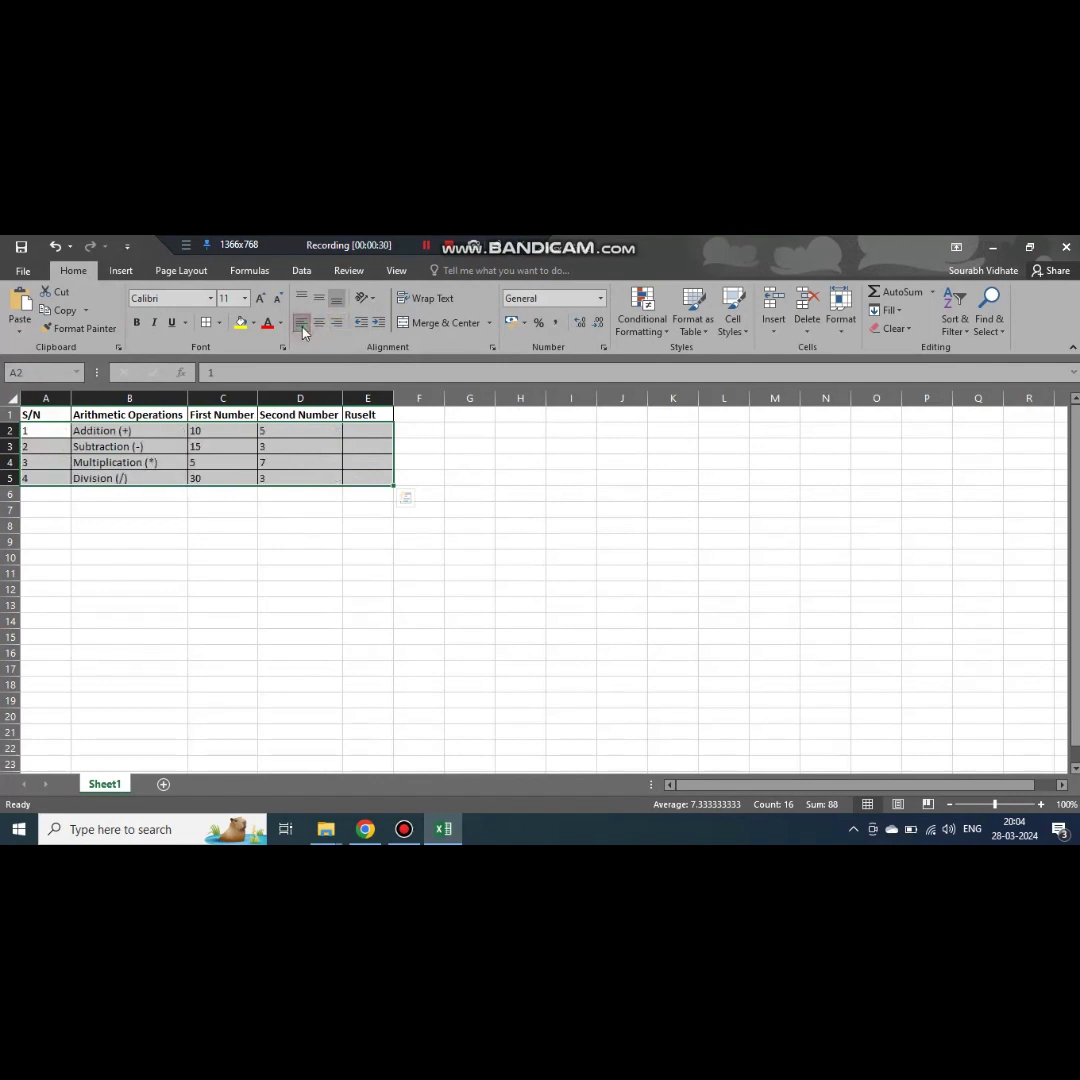
Centre the number cells C2 to D5 and the empty result cells E2 to E5 horizontally.
left_click(296, 440)
left_click(224, 434)
left_click_drag(240, 442, 303, 477)
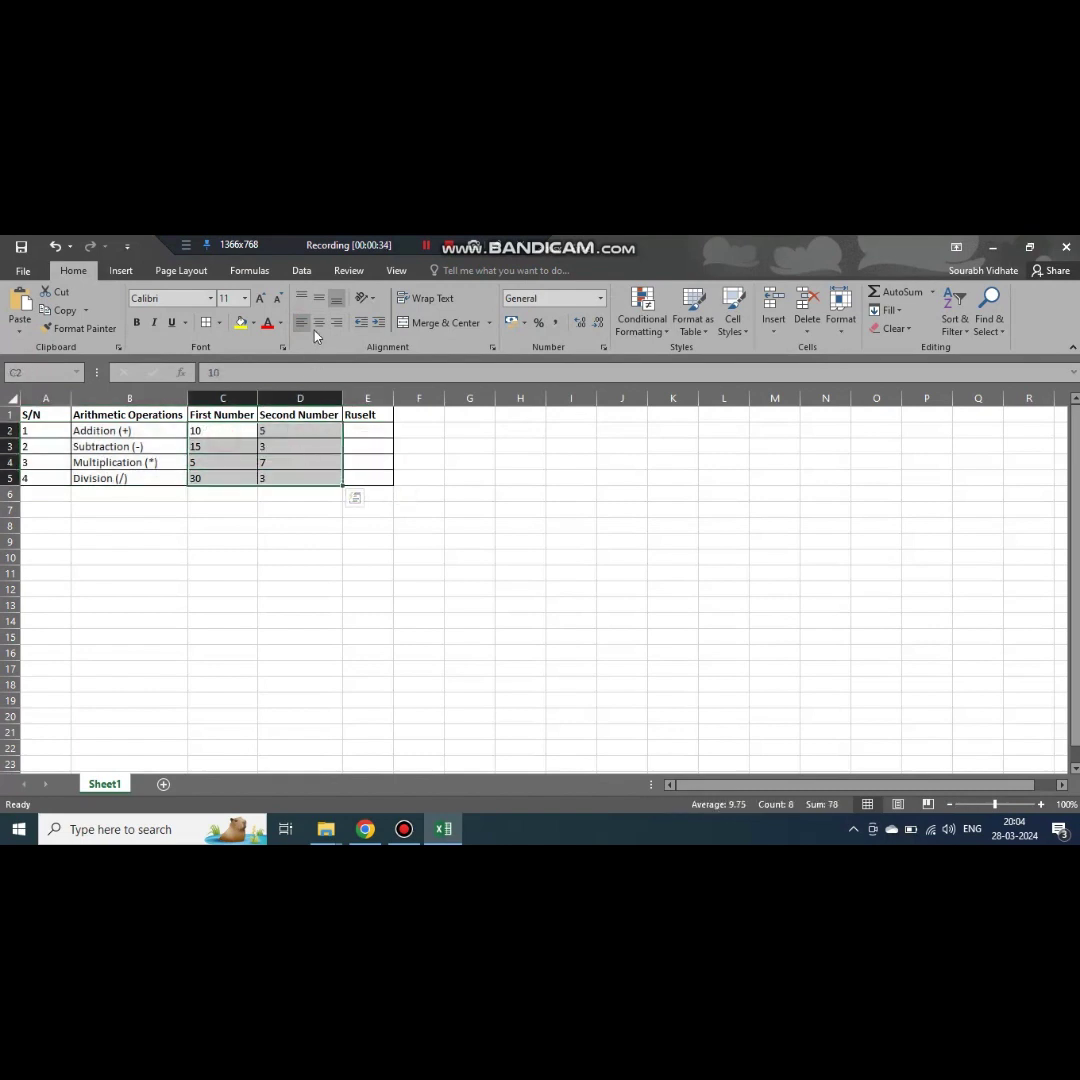
left_click(319, 325)
left_click_drag(369, 434, 370, 478)
left_click(320, 324)
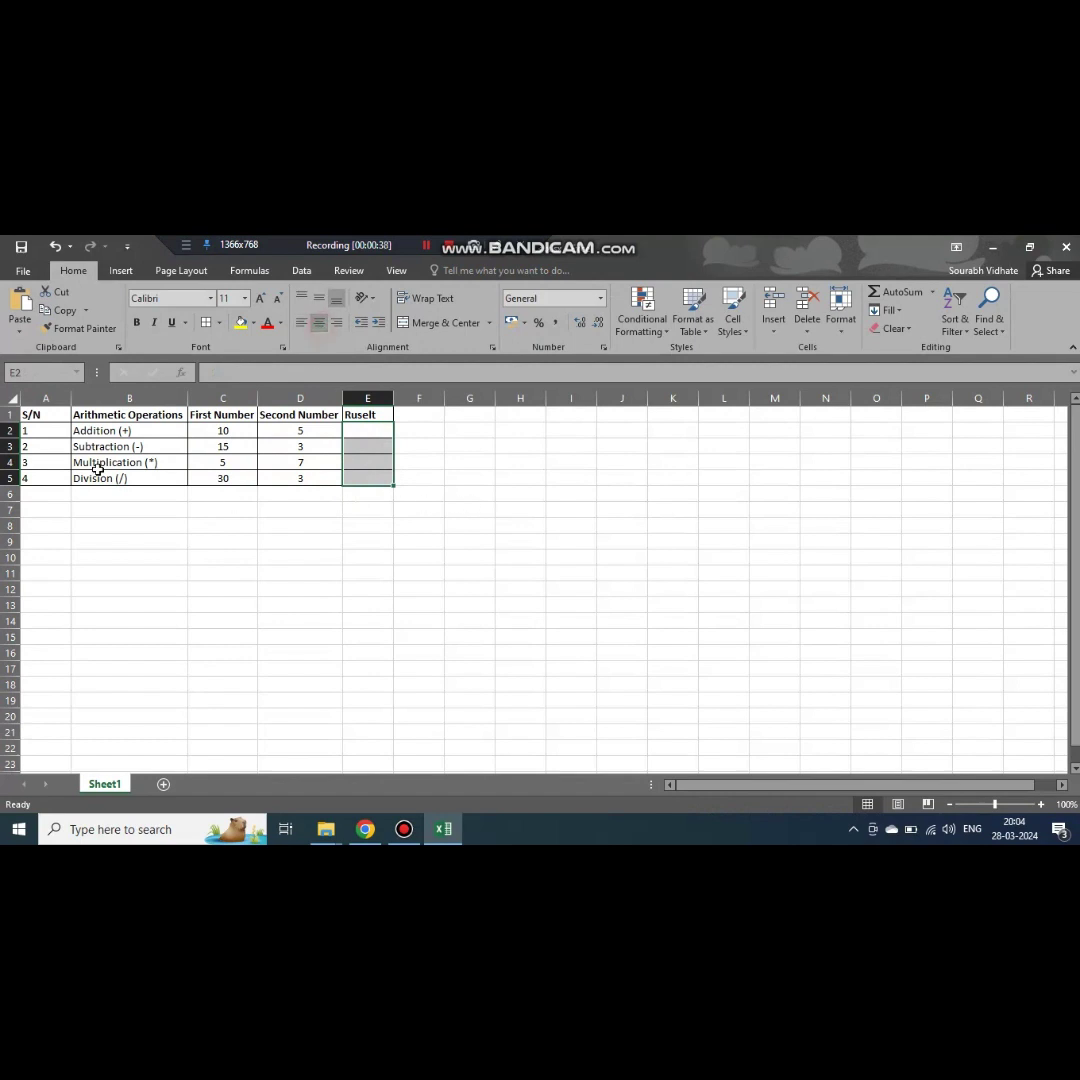
Centre the serial numbers in cells A2 to A5 horizontally.
left_click_drag(36, 431, 40, 478)
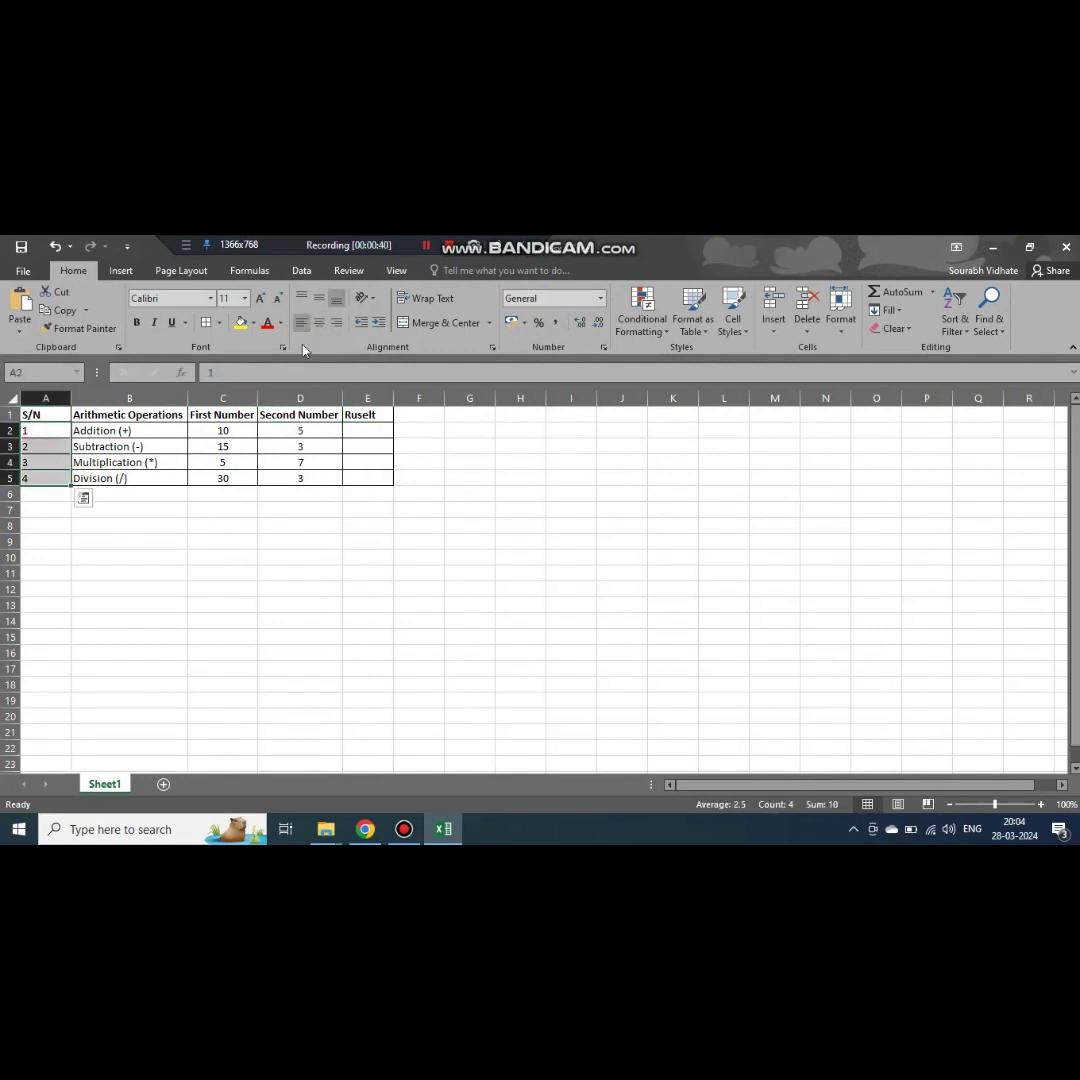
left_click(319, 324)
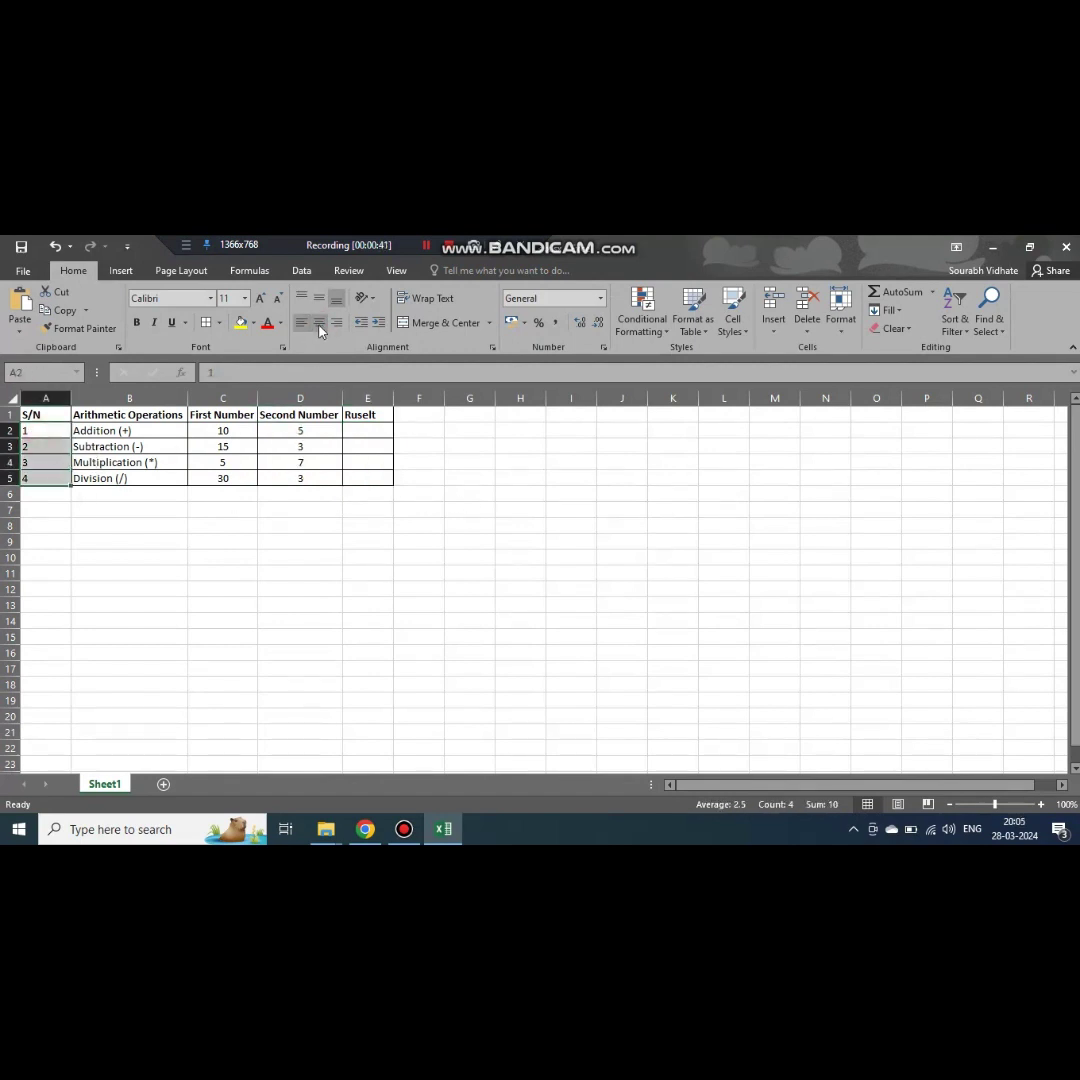
left_click(318, 477)
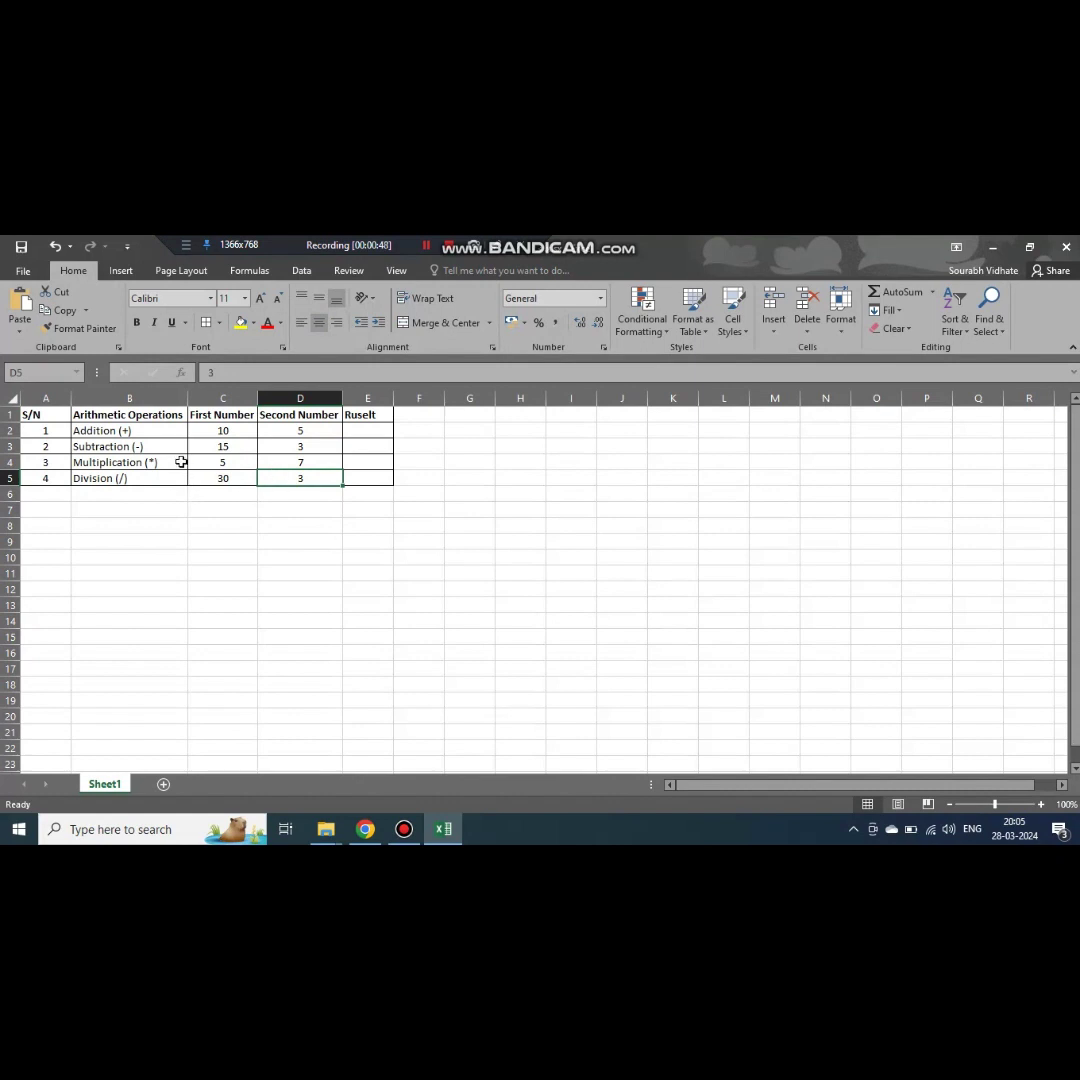
left_click(428, 246)
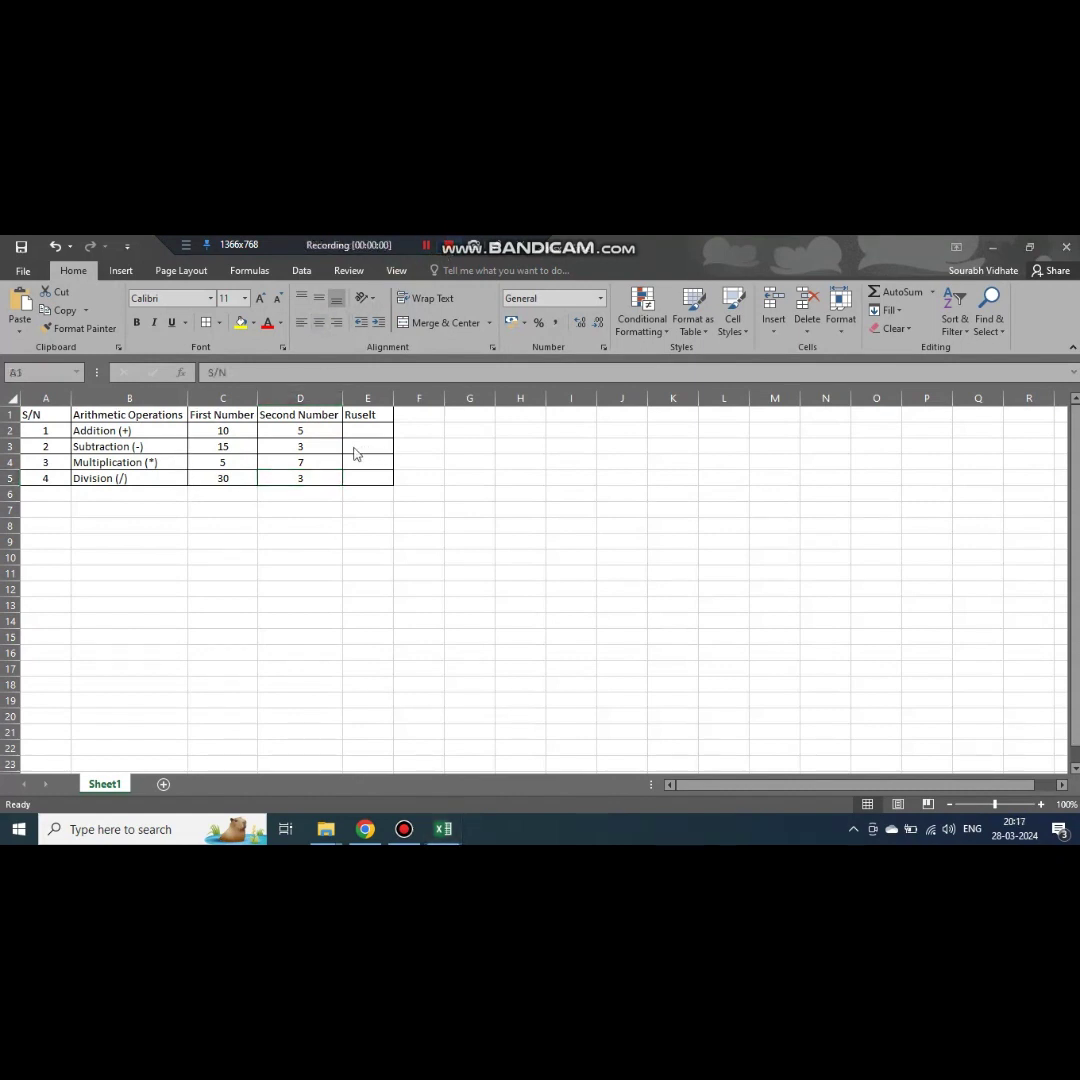
Make the header row bold across cells A1 to E1.
left_click(46, 416)
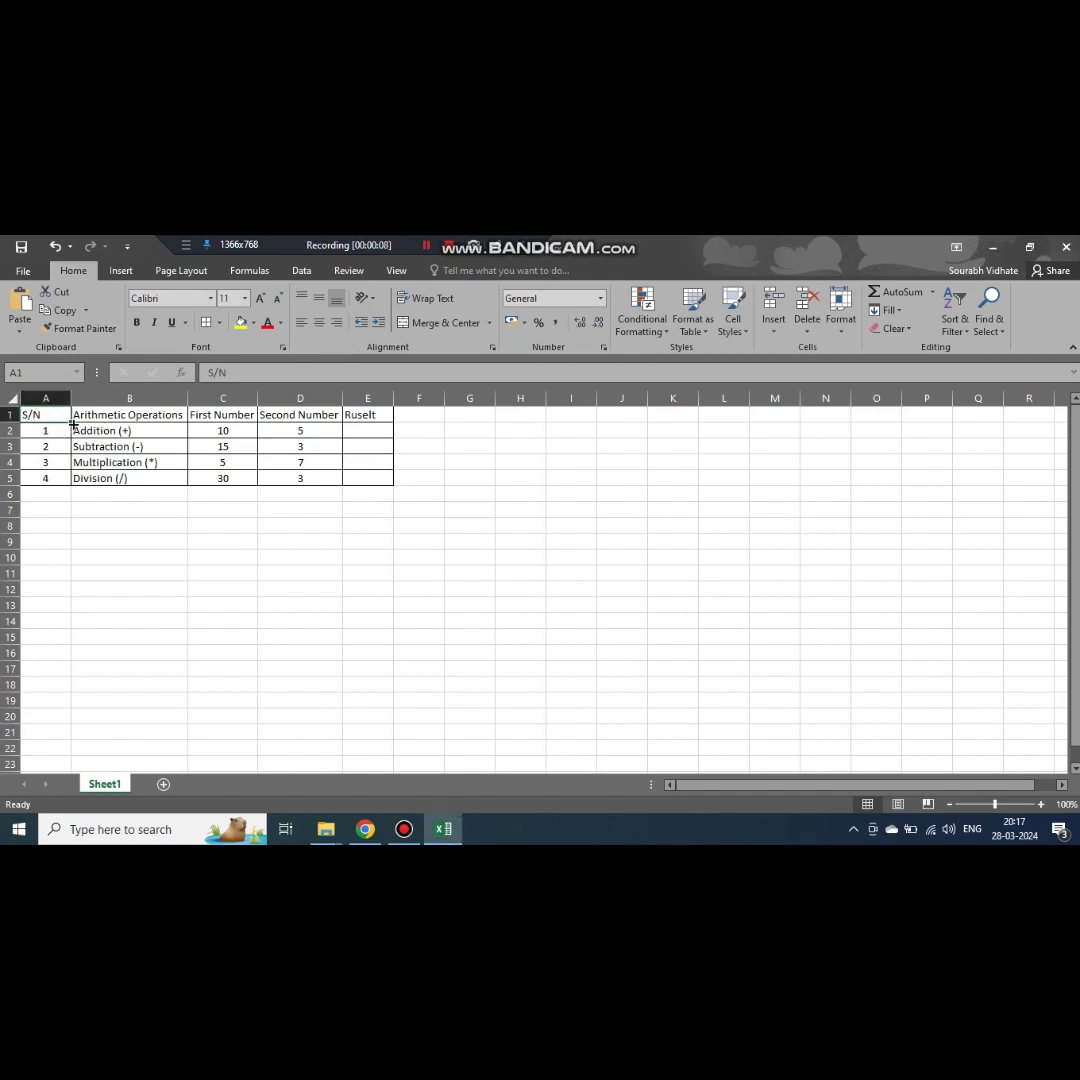
key("shift+Right")
key("shift+Right")
key("shift+Right")
key("shift+Right")
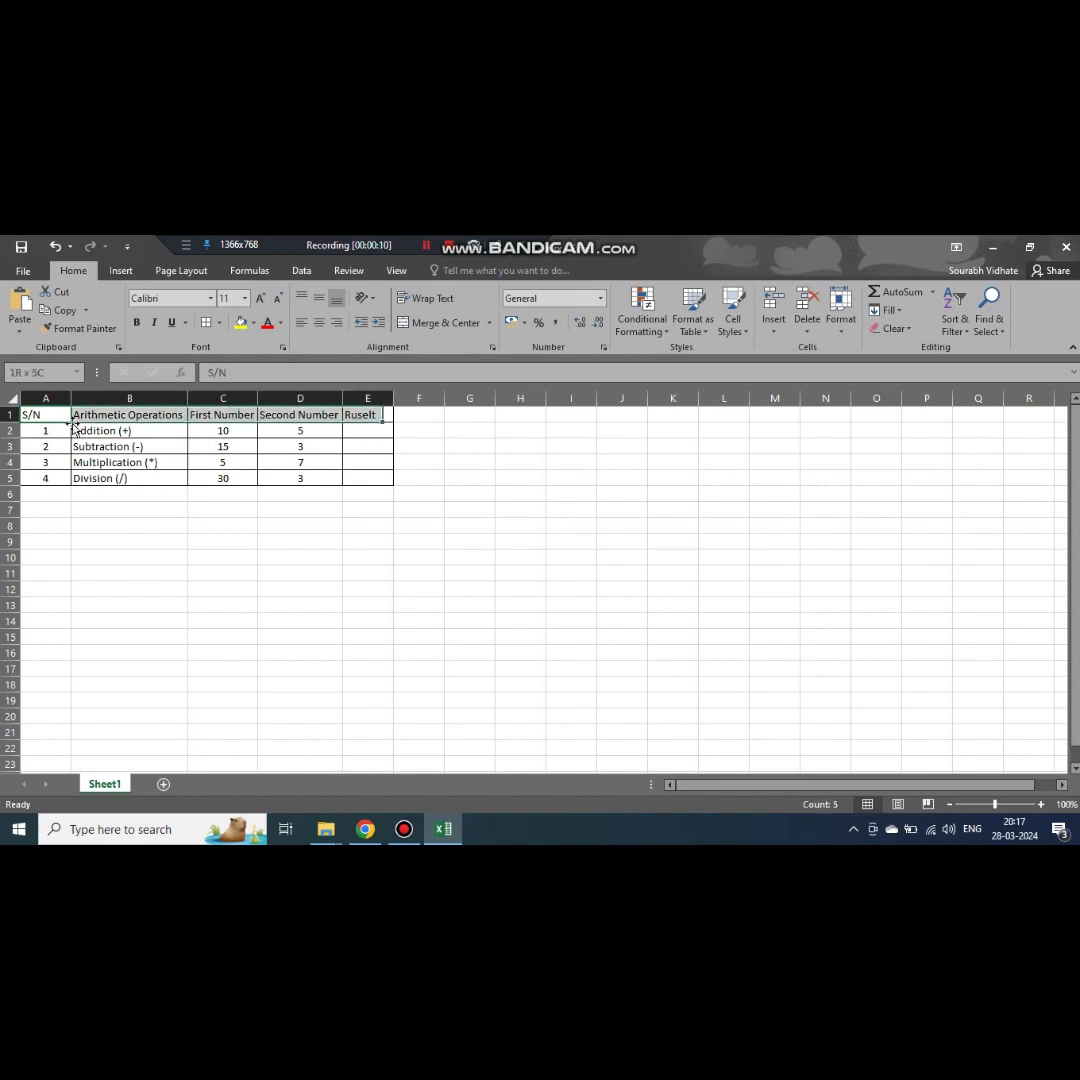
left_click(138, 323)
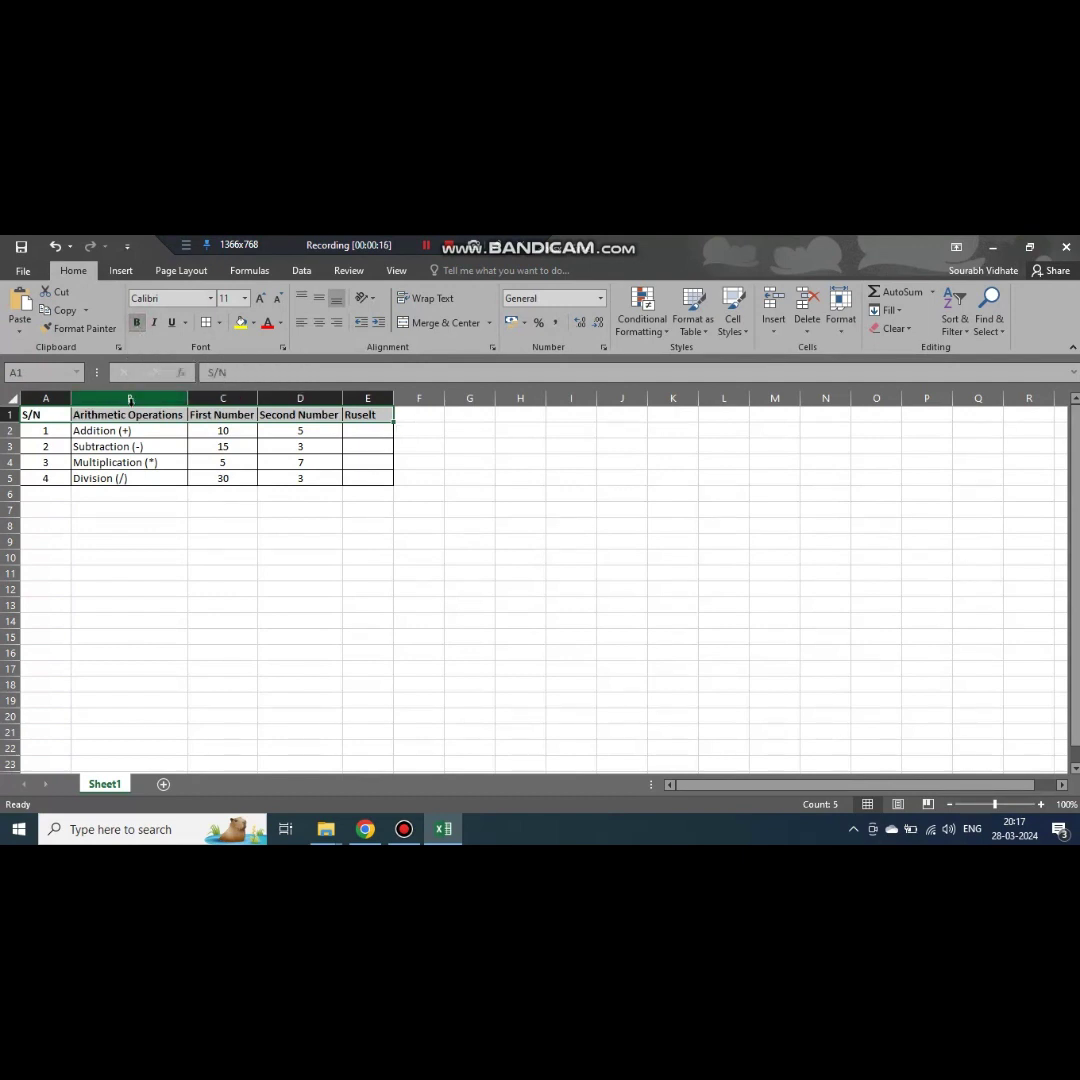
left_click(40, 415)
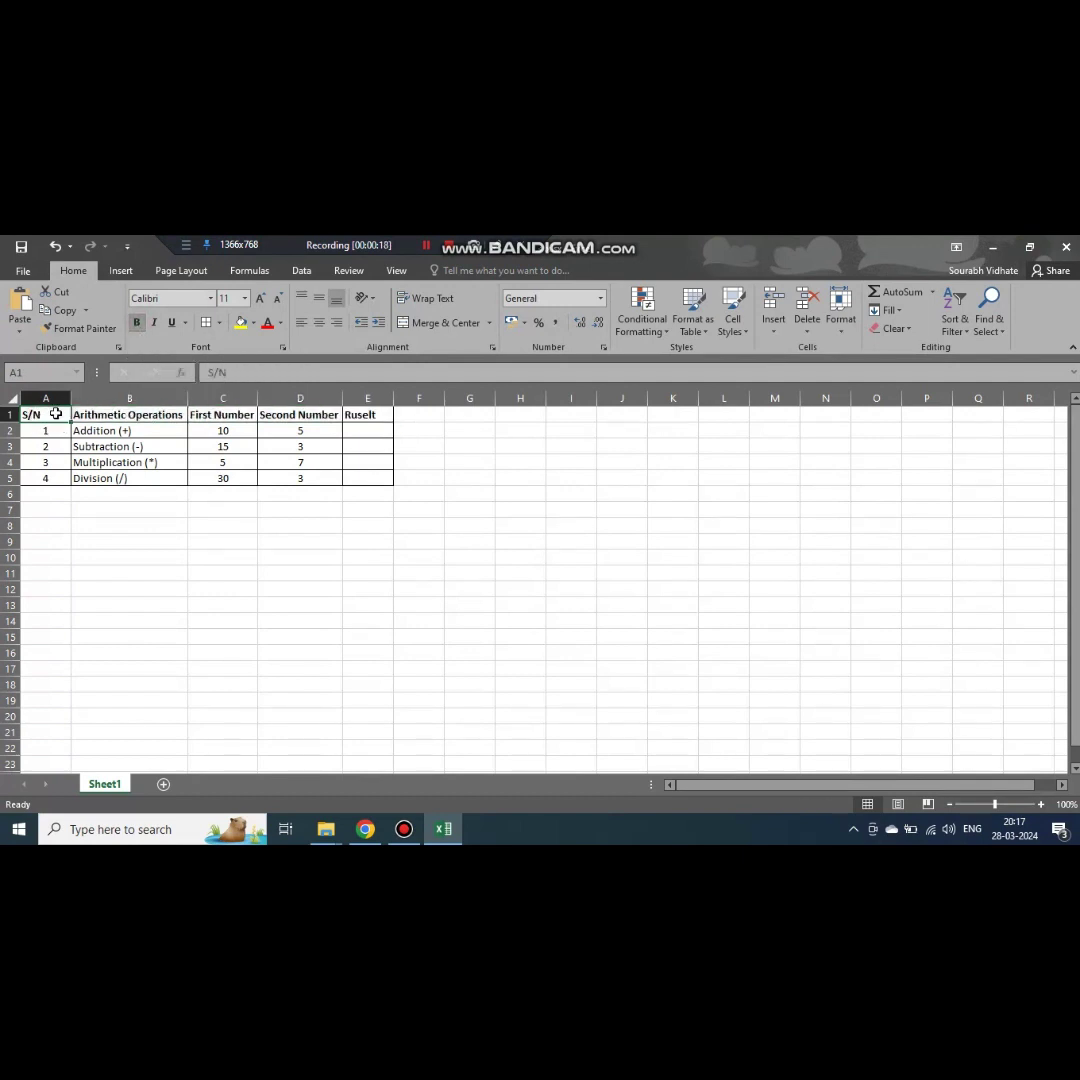
Left-align the serial numbers in cells A2 to A5 horizontally.
left_click_drag(56, 413, 362, 416)
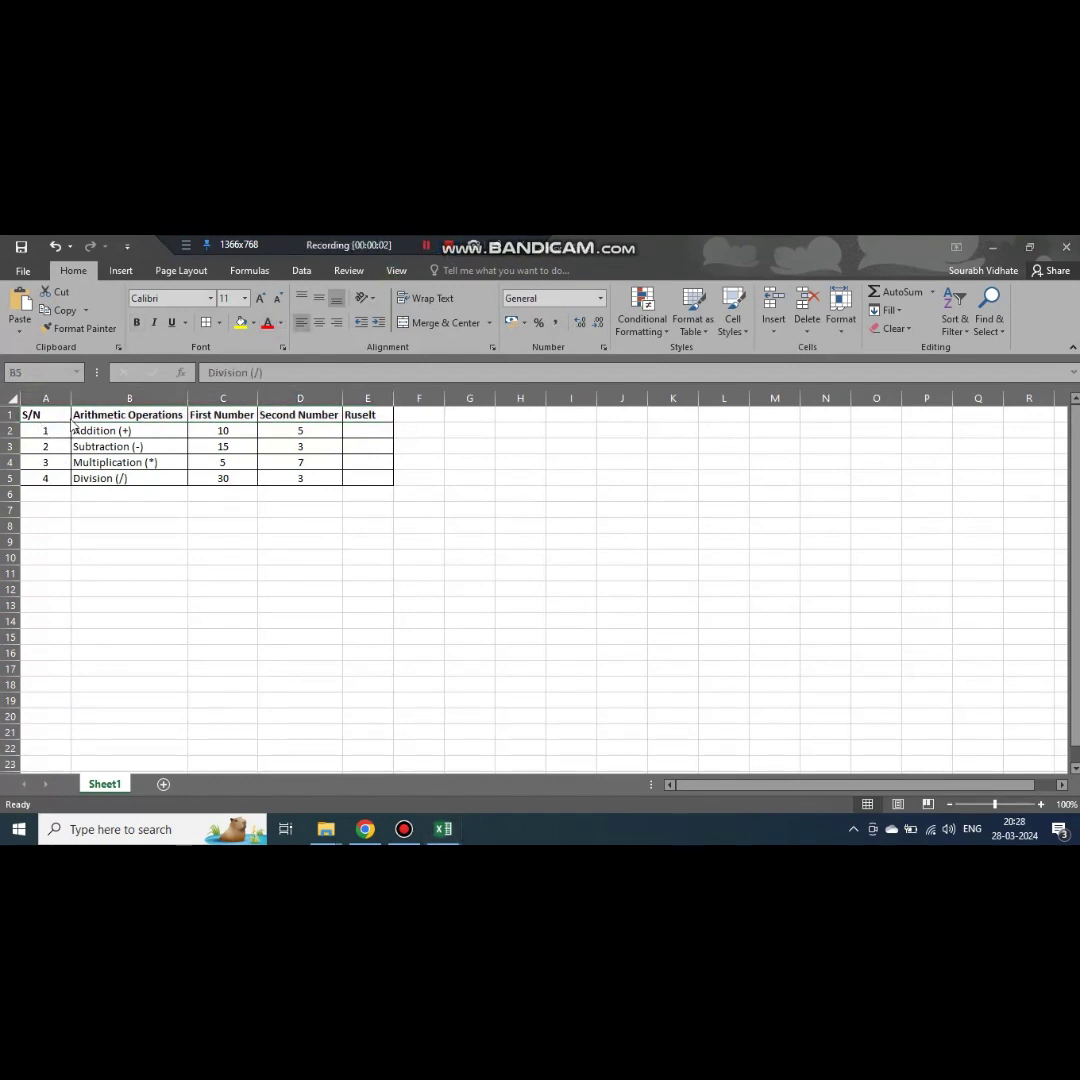
left_click(42, 415)
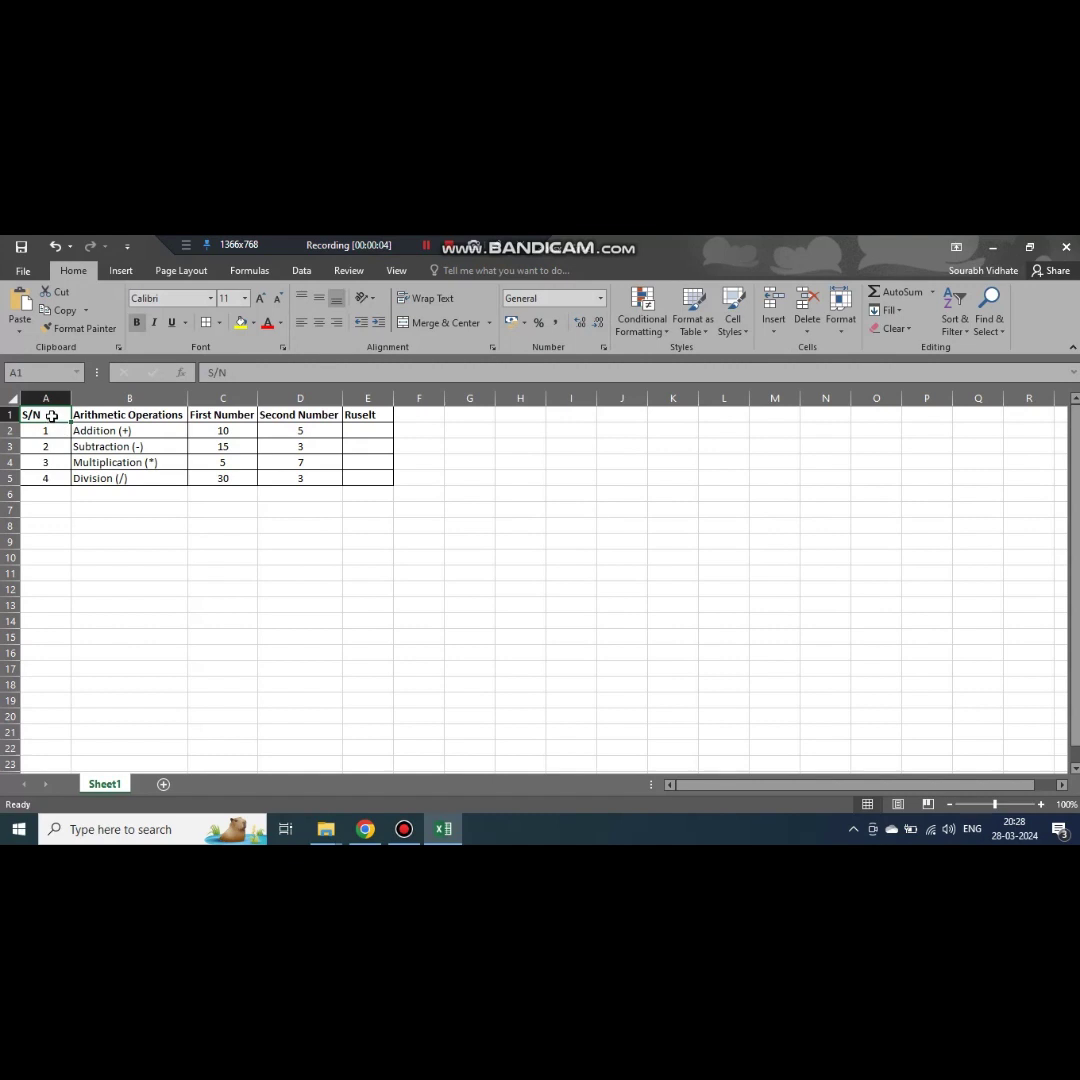
left_click_drag(51, 430, 59, 479)
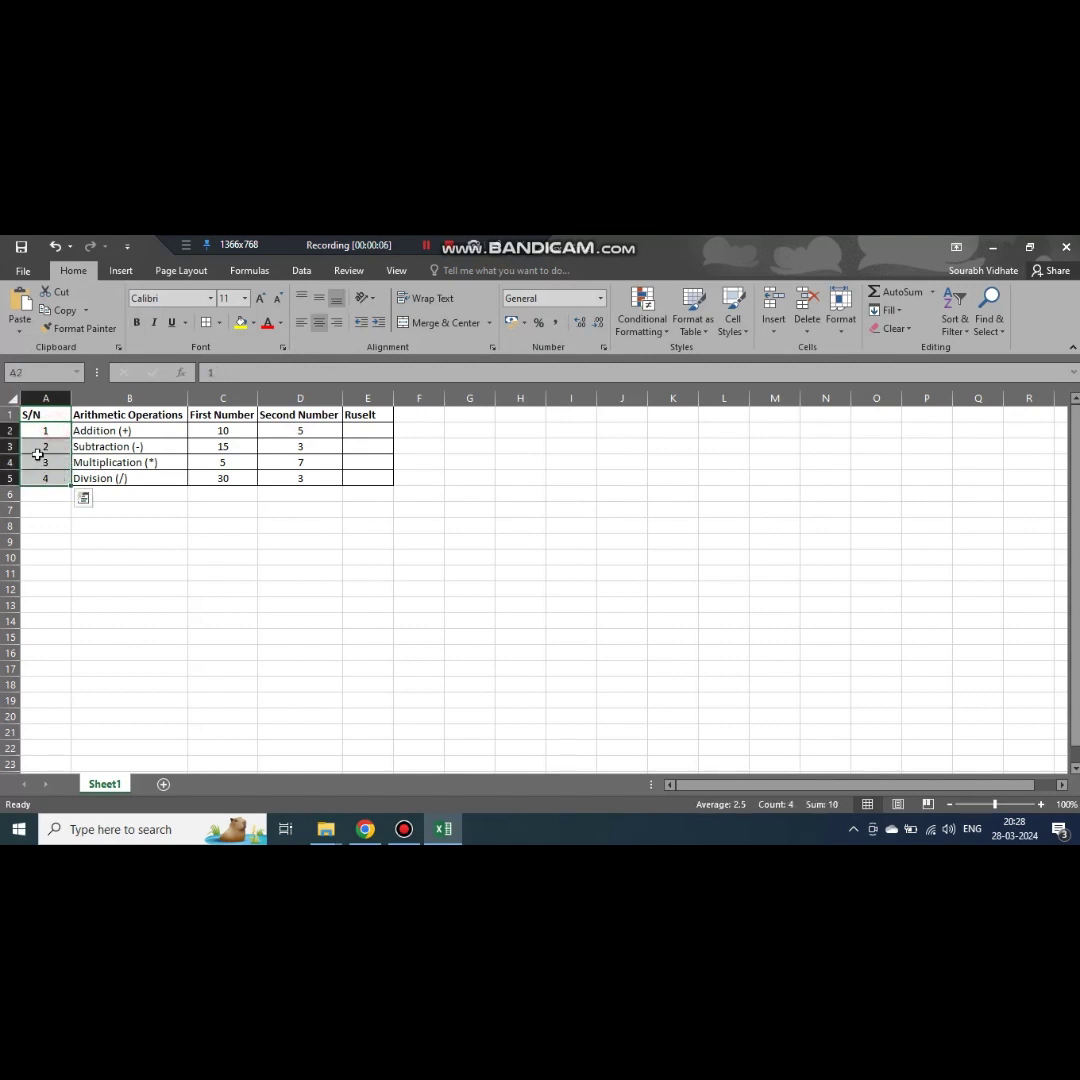
left_click(303, 325)
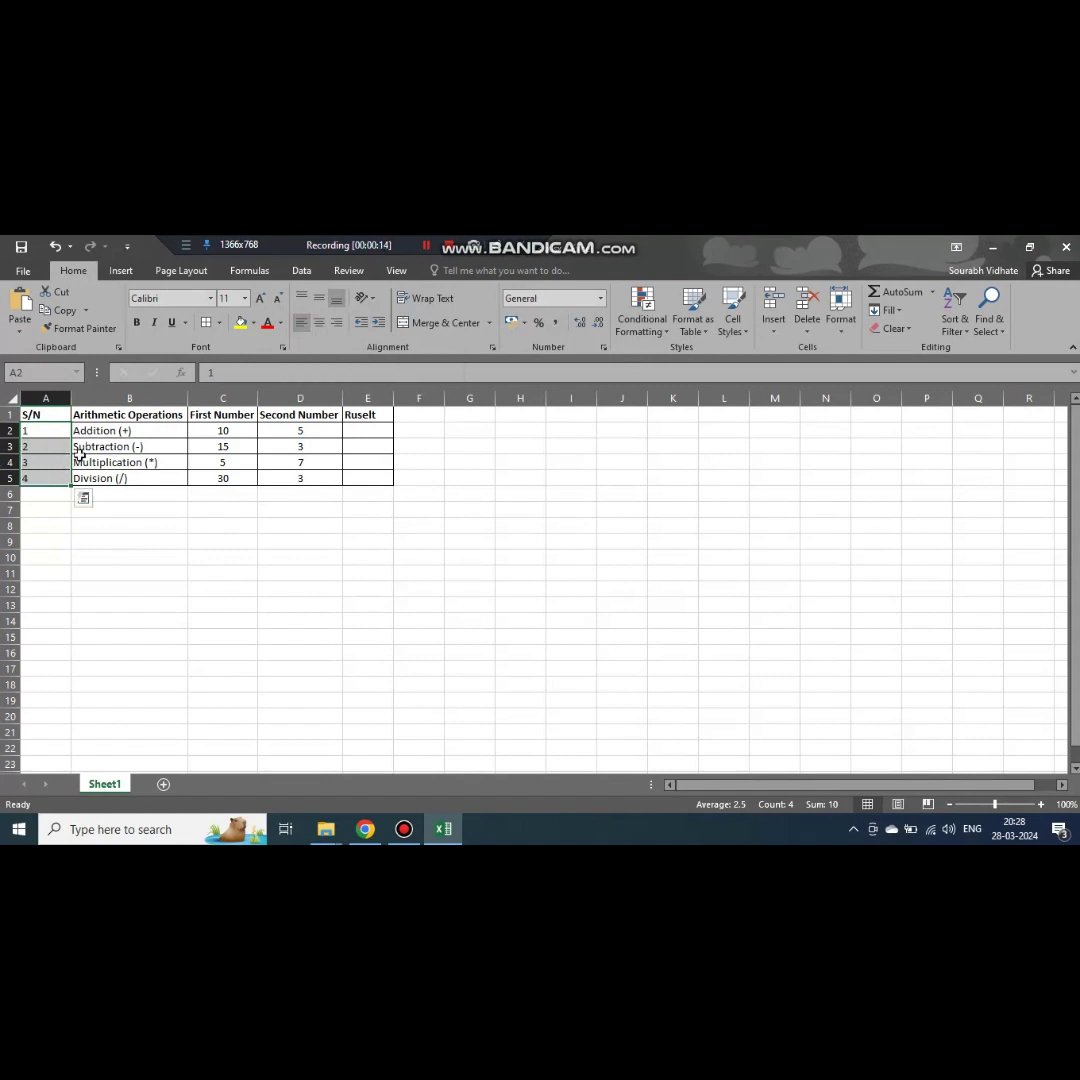
left_click(138, 462)
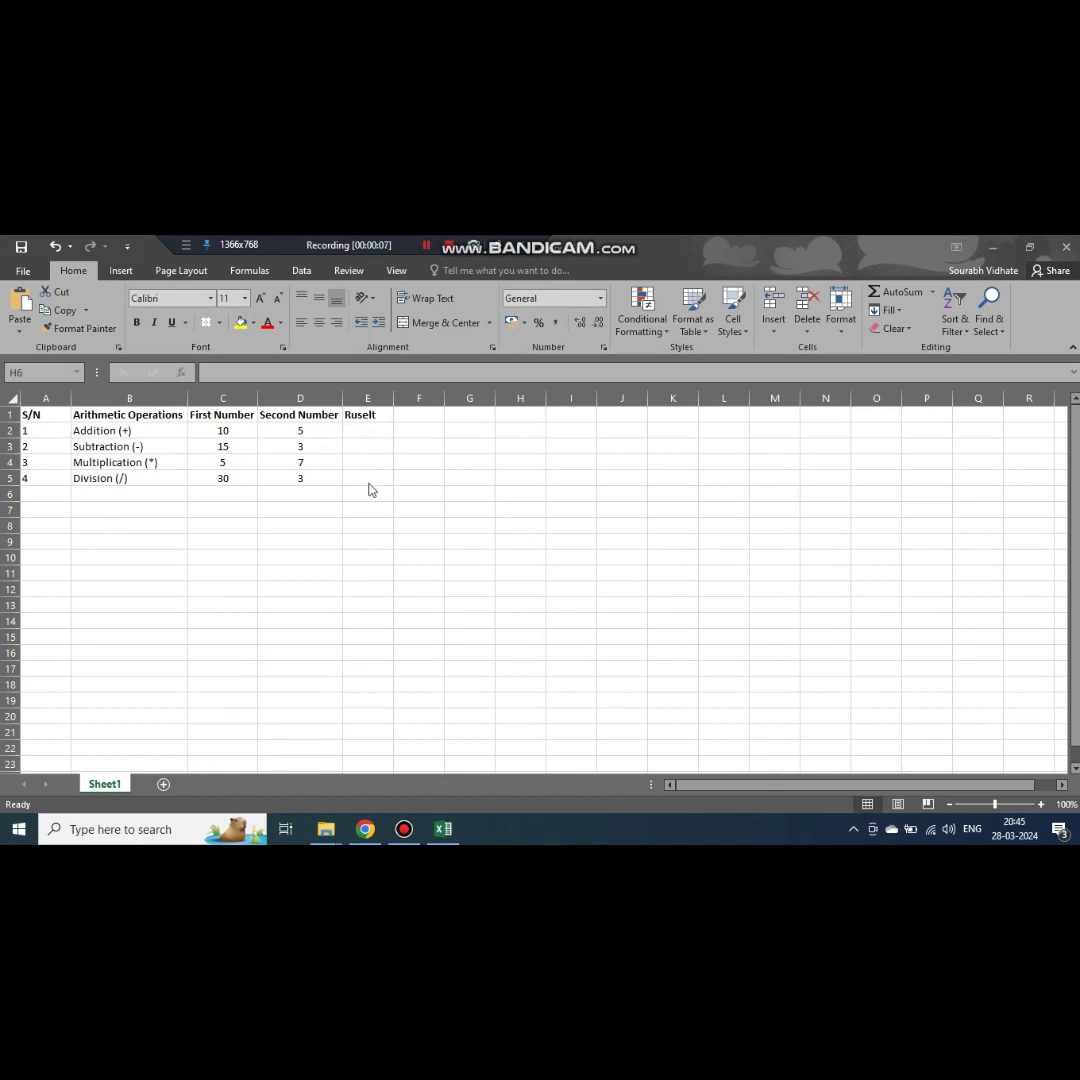
left_click(51, 415)
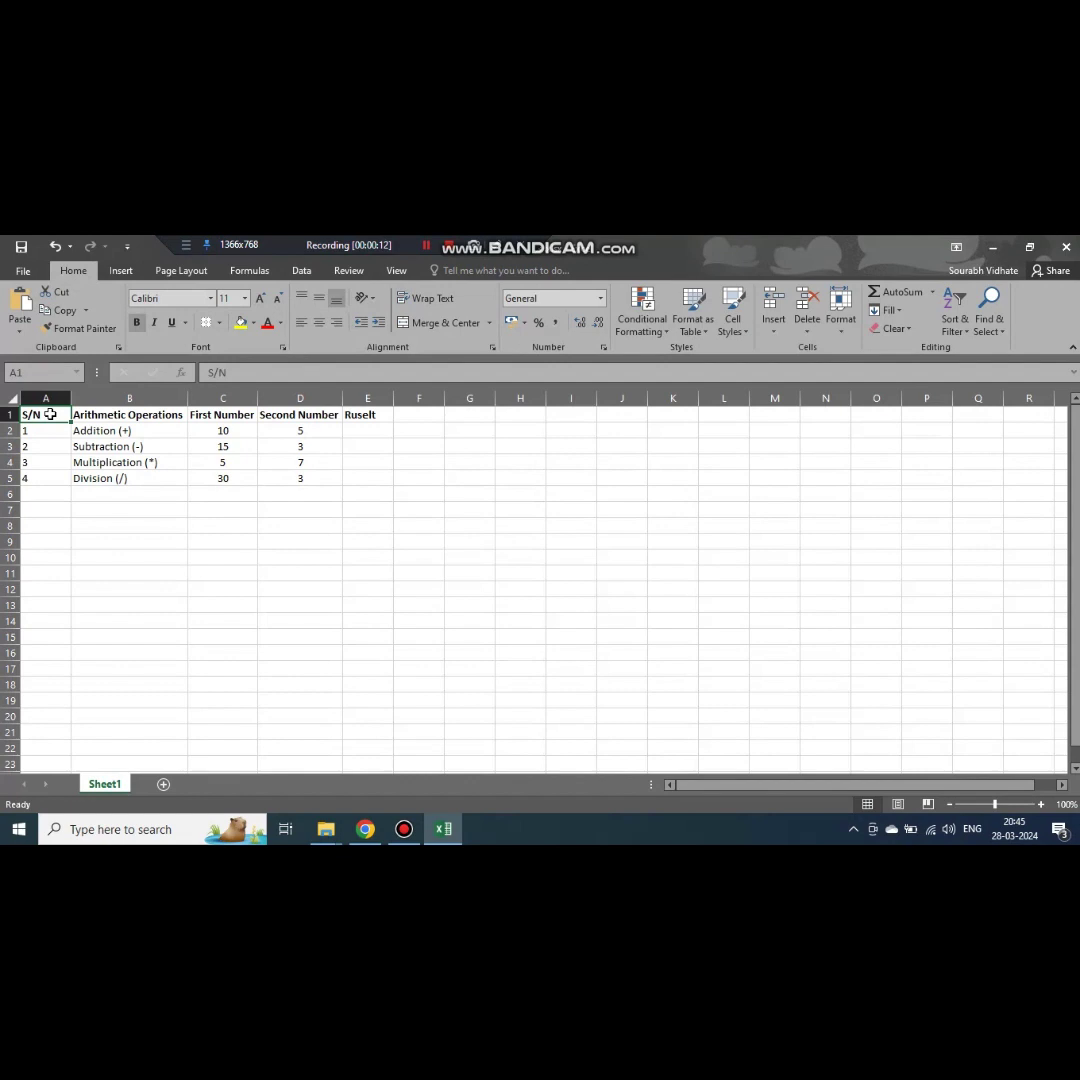
left_click(220, 325)
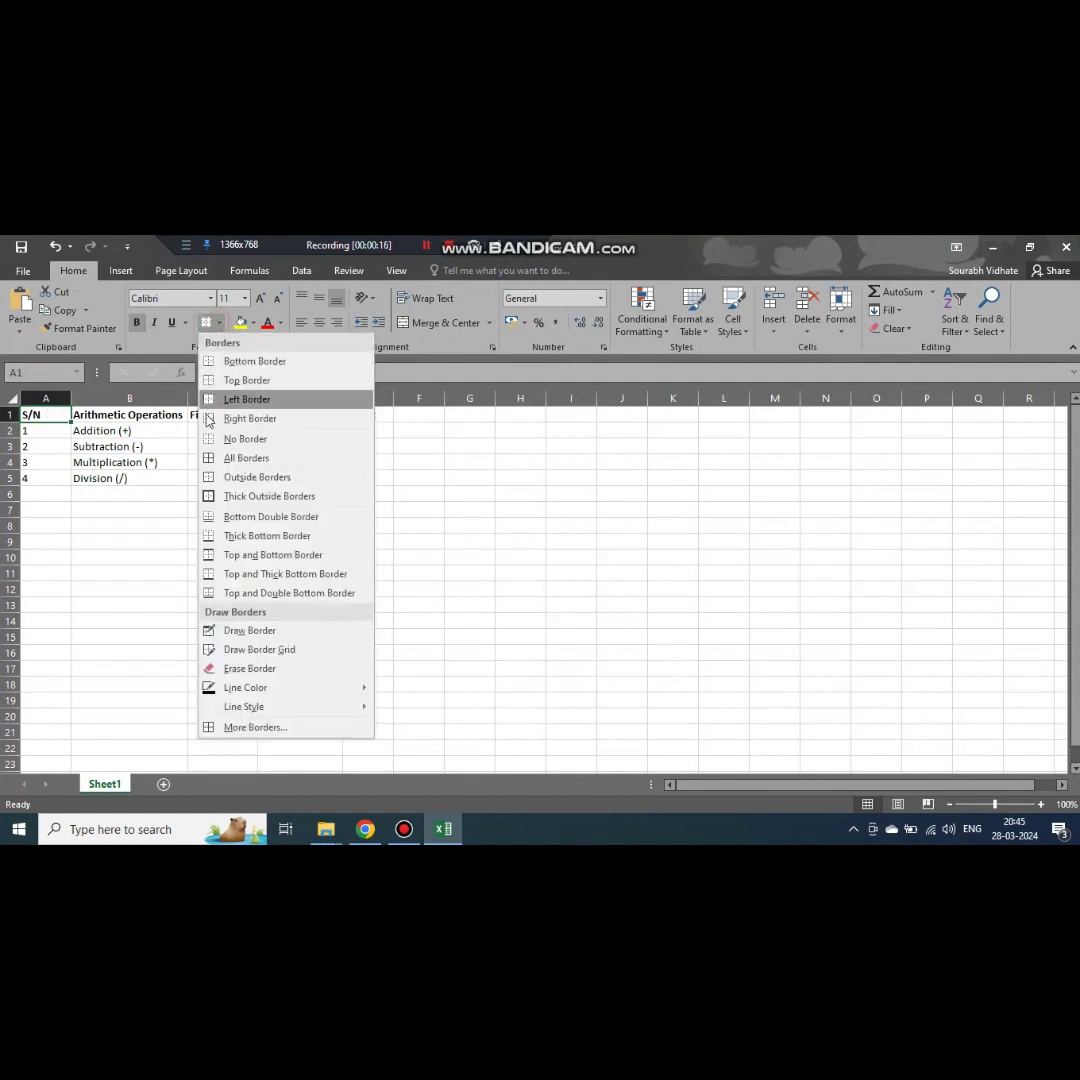
left_click(428, 443)
Apply all borders to the whole table, cells A1 to E5.
left_click_drag(53, 413, 361, 483)
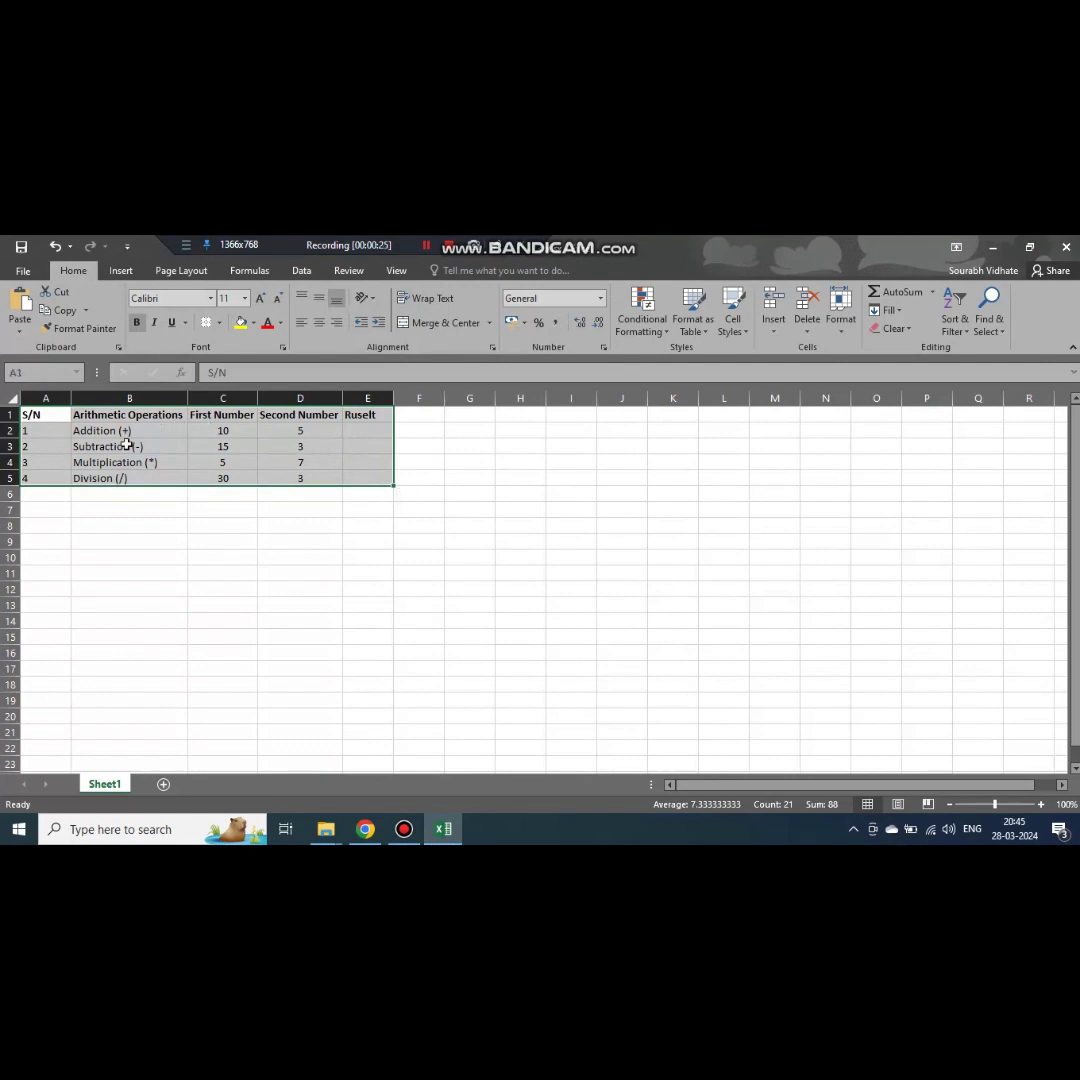
left_click(220, 324)
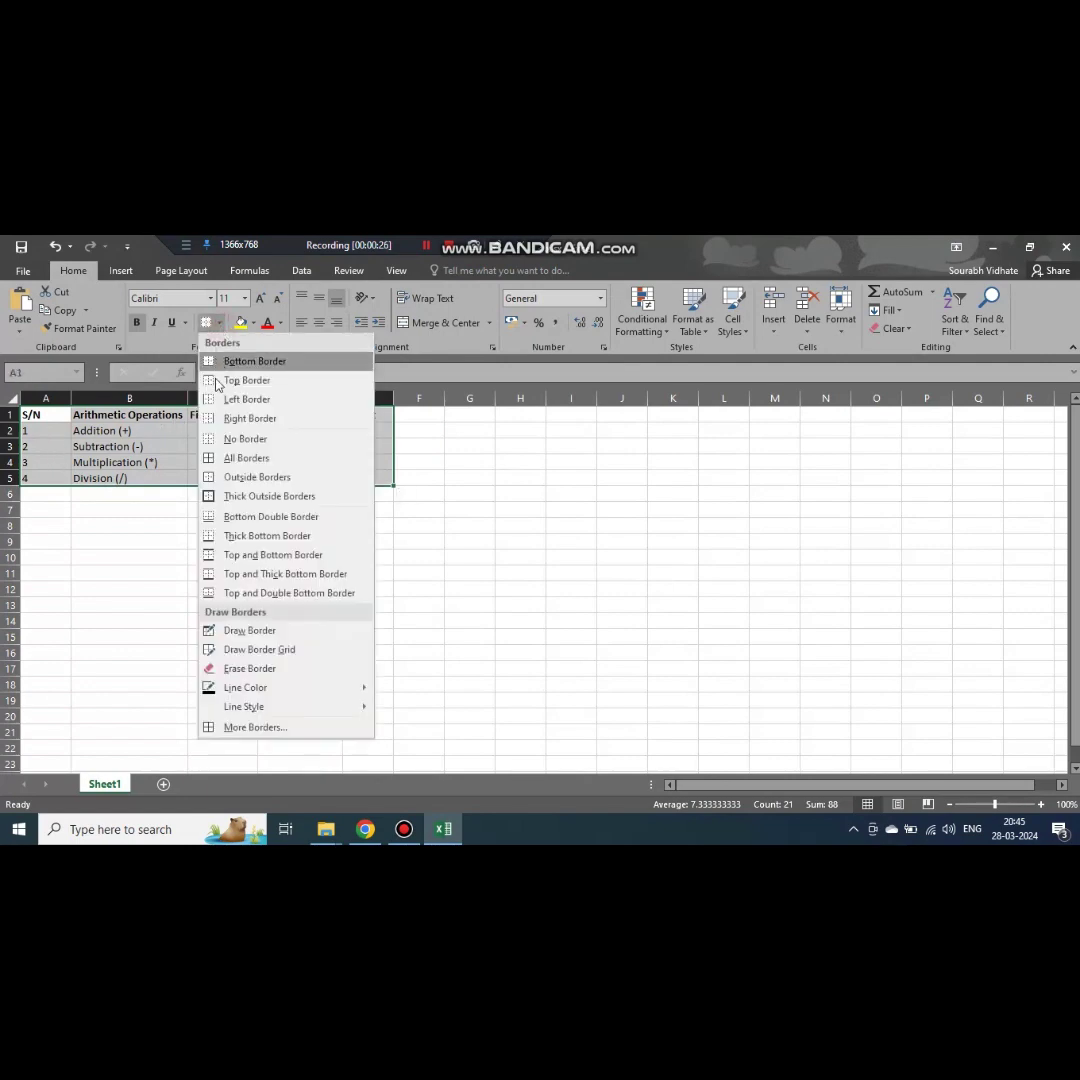
left_click(250, 459)
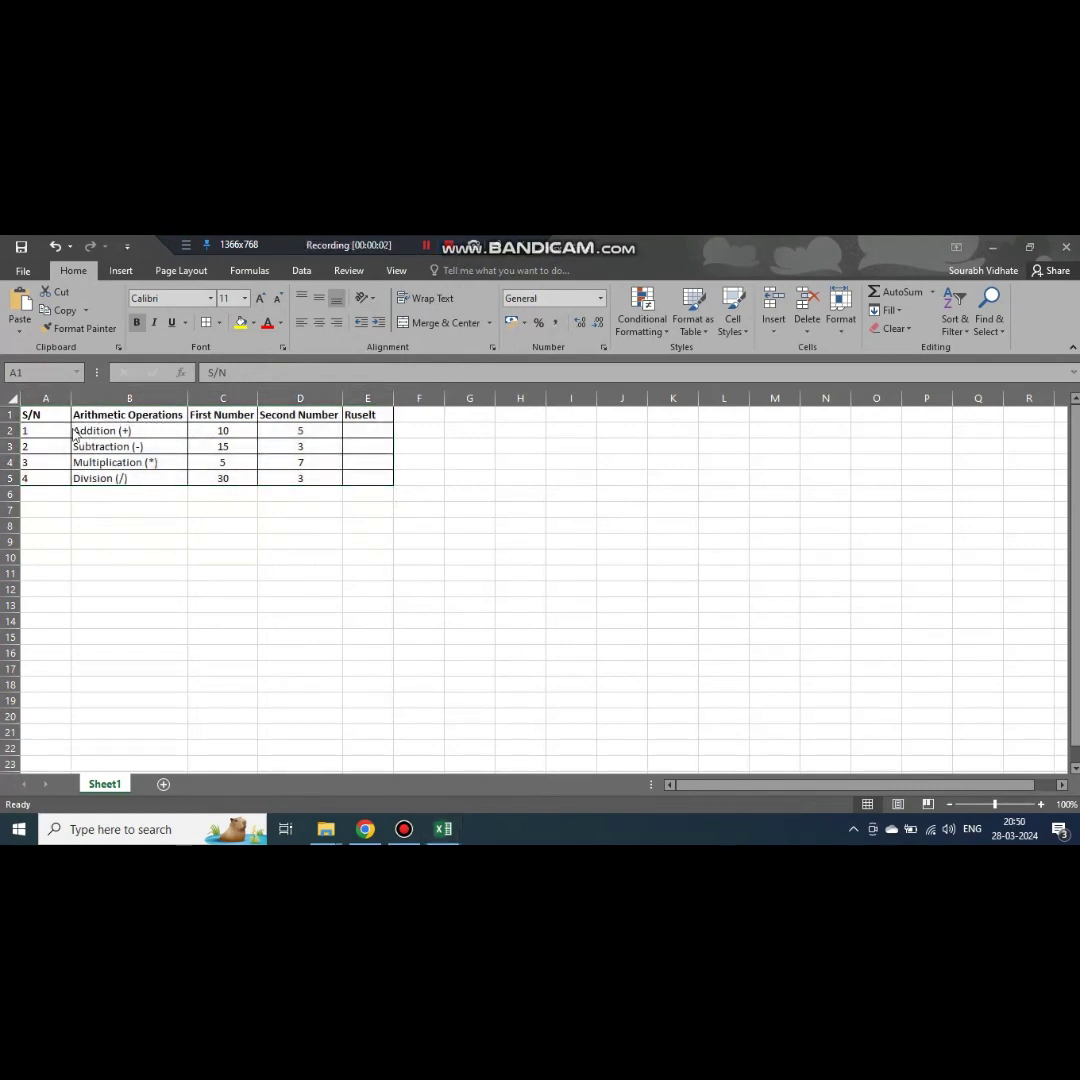
left_click(368, 429)
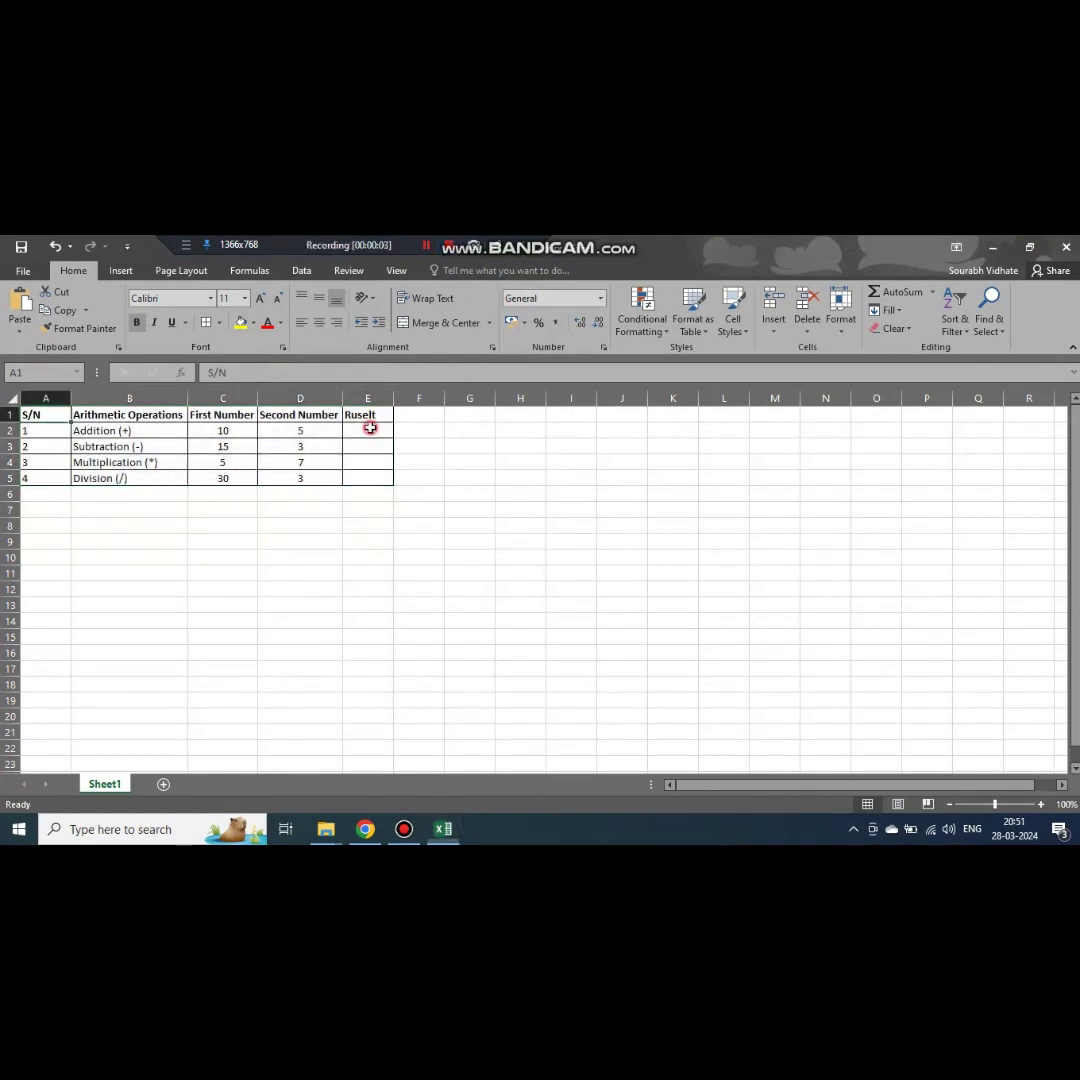
left_click(368, 443)
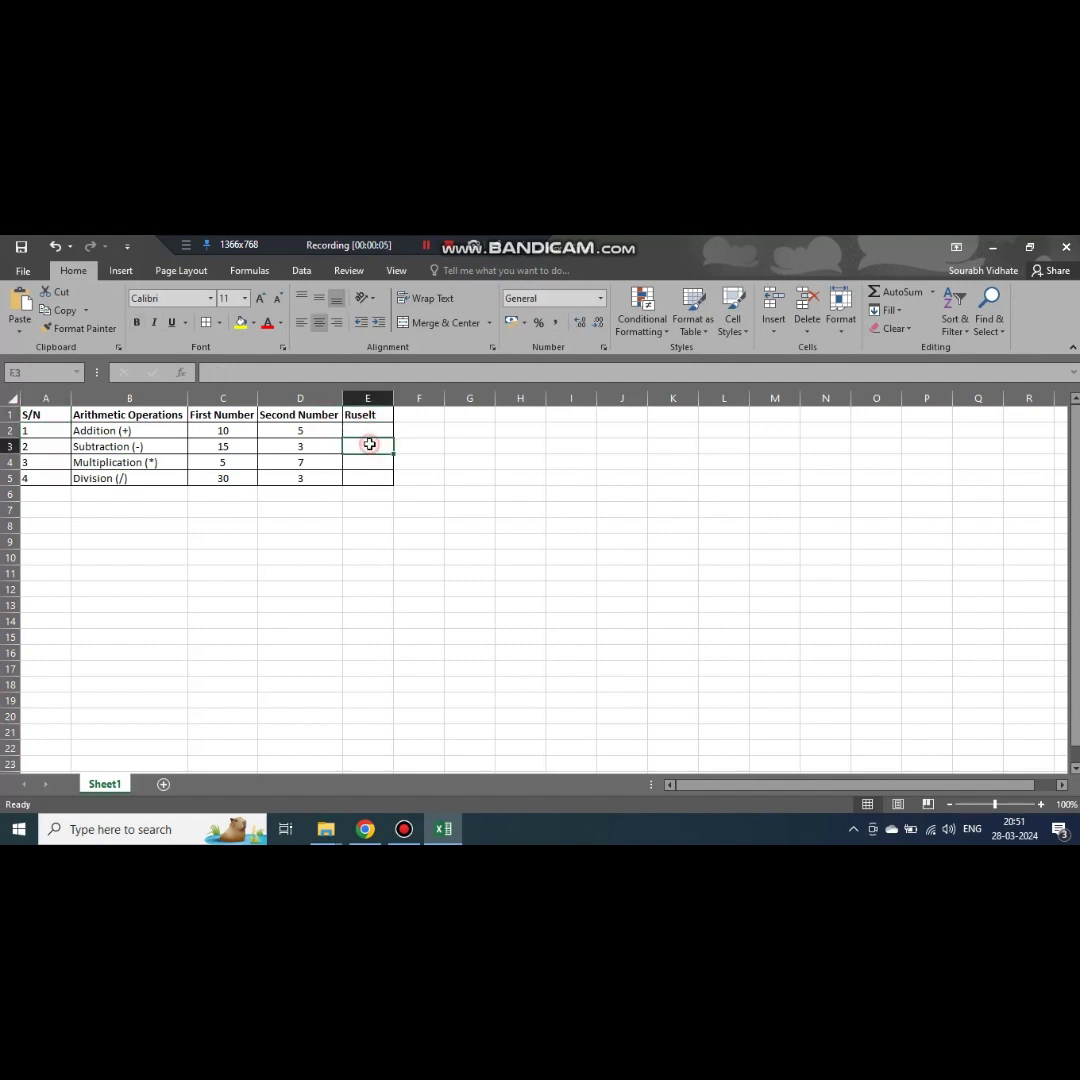
left_click(370, 464)
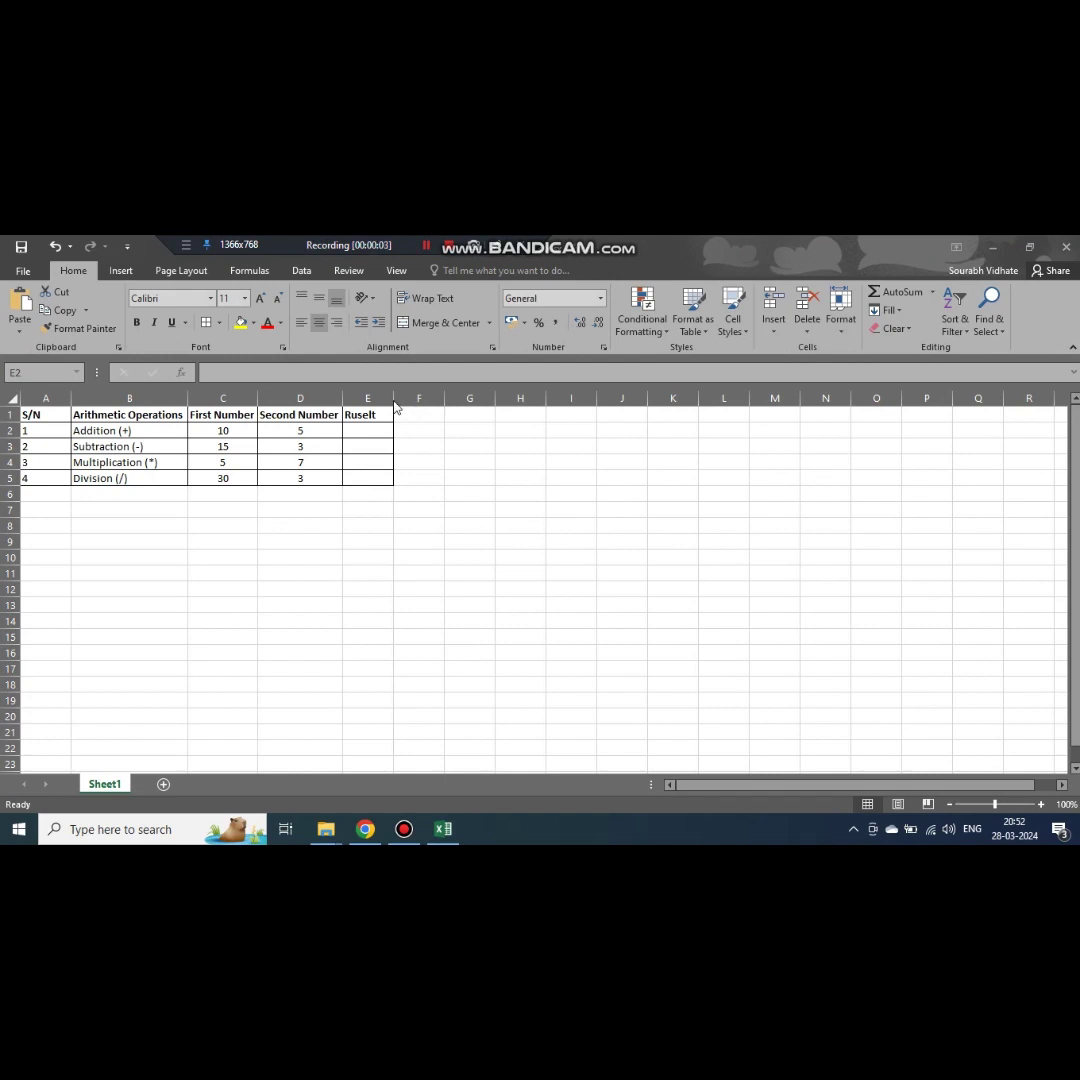
Enter the formula =C2+D2 in cell E2 to add the first and second numbers of the addition row.
left_click(355, 436)
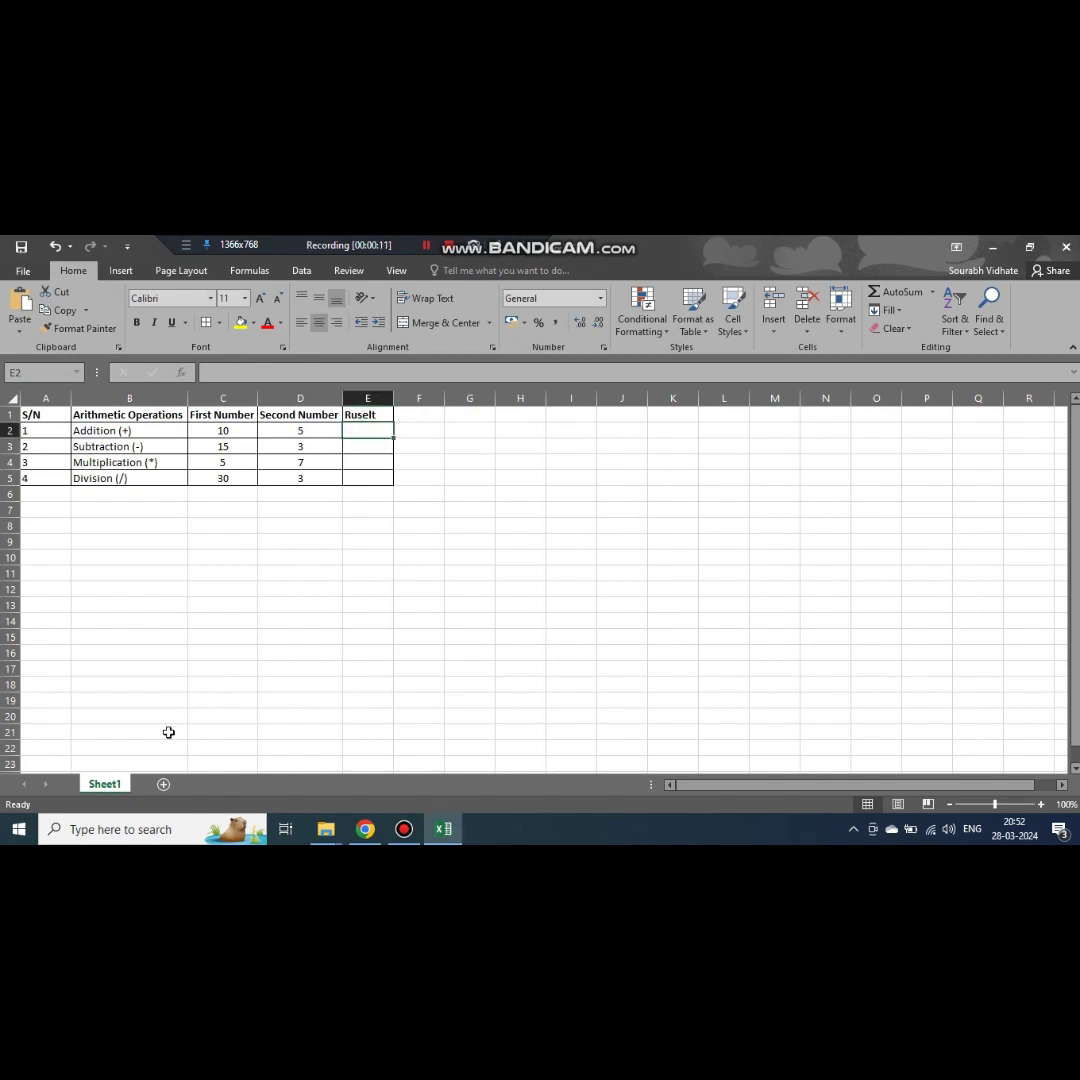
type("=")
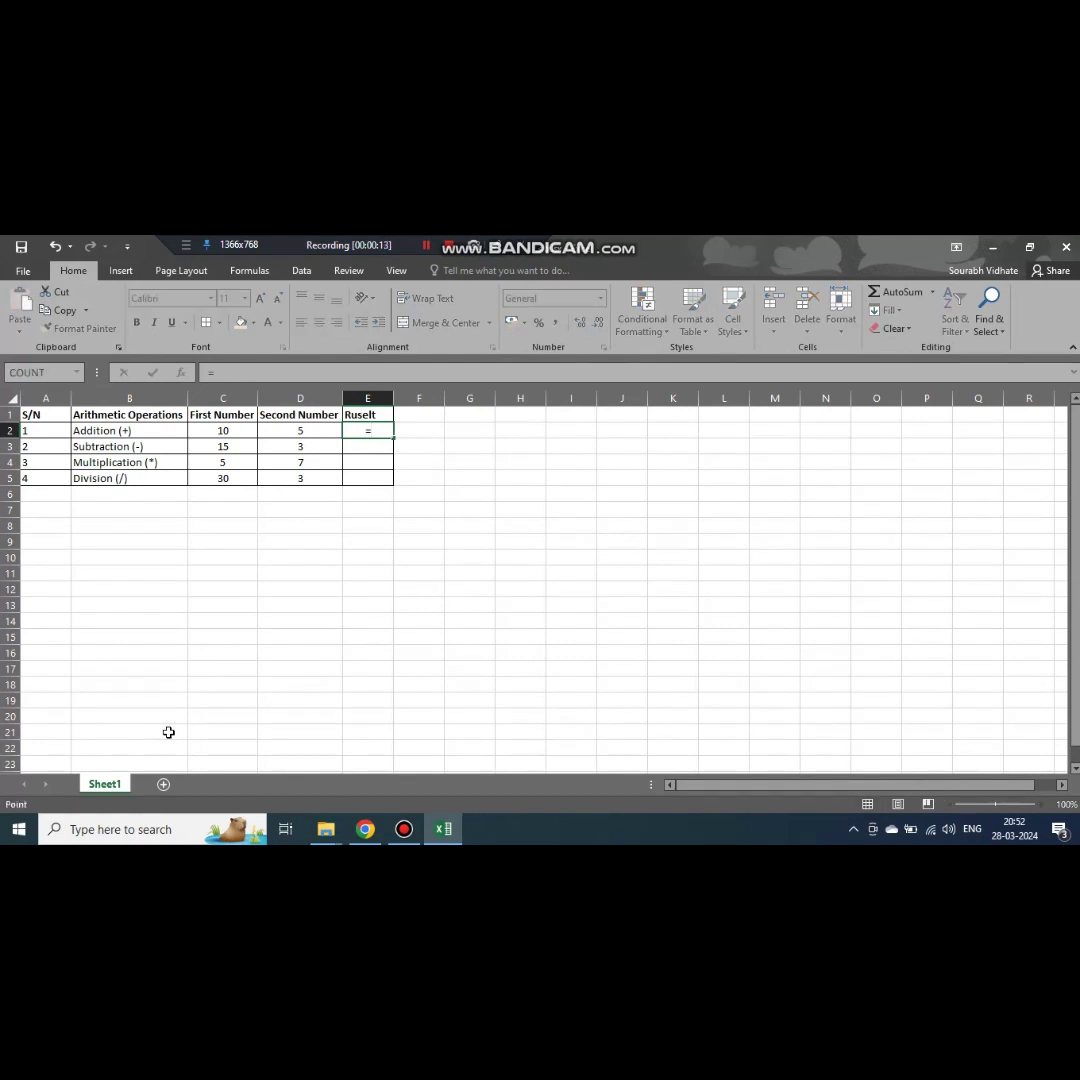
key("Left")
key("Left")
type("=C2")
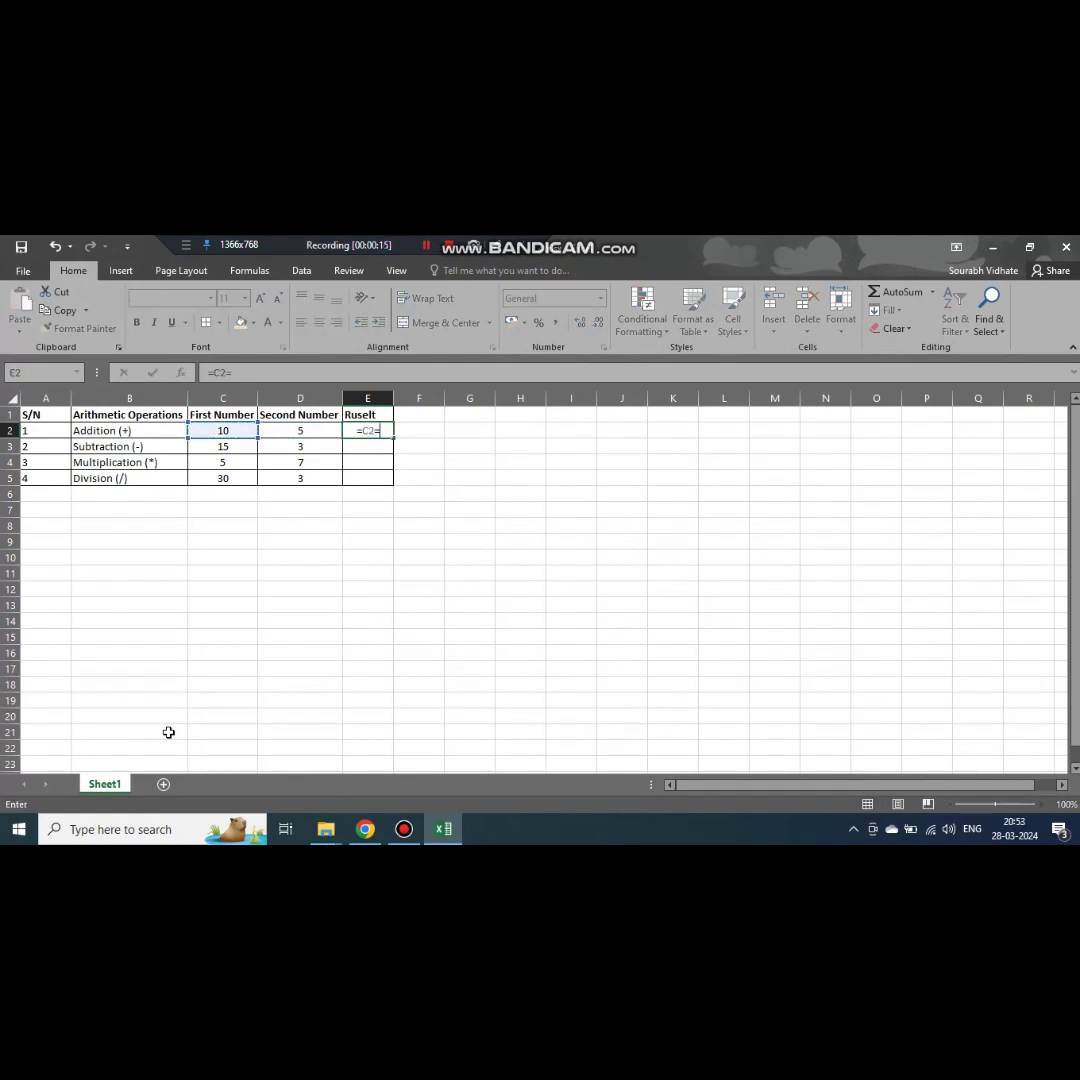
type("+")
key("Left")
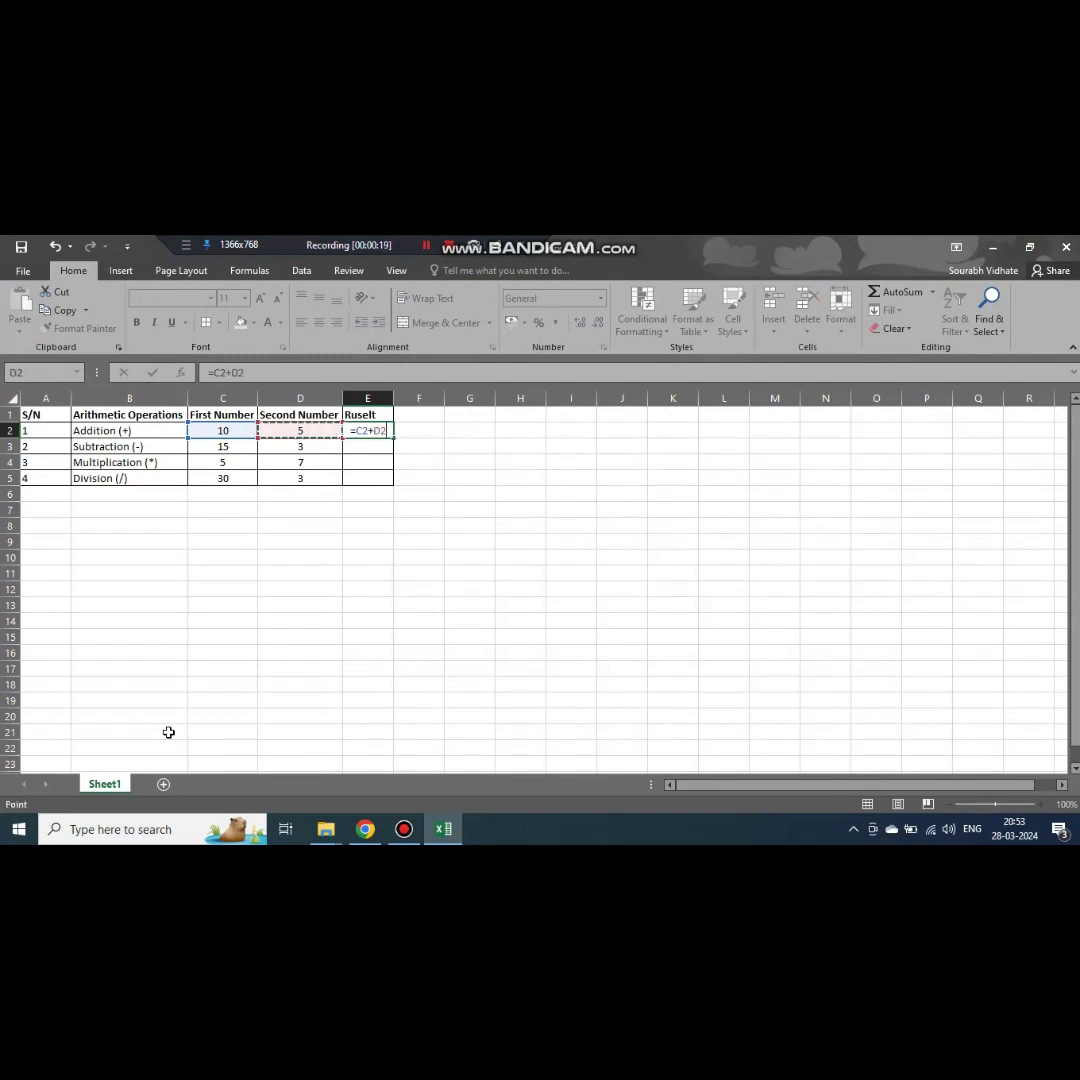
key("Return")
key("Up")
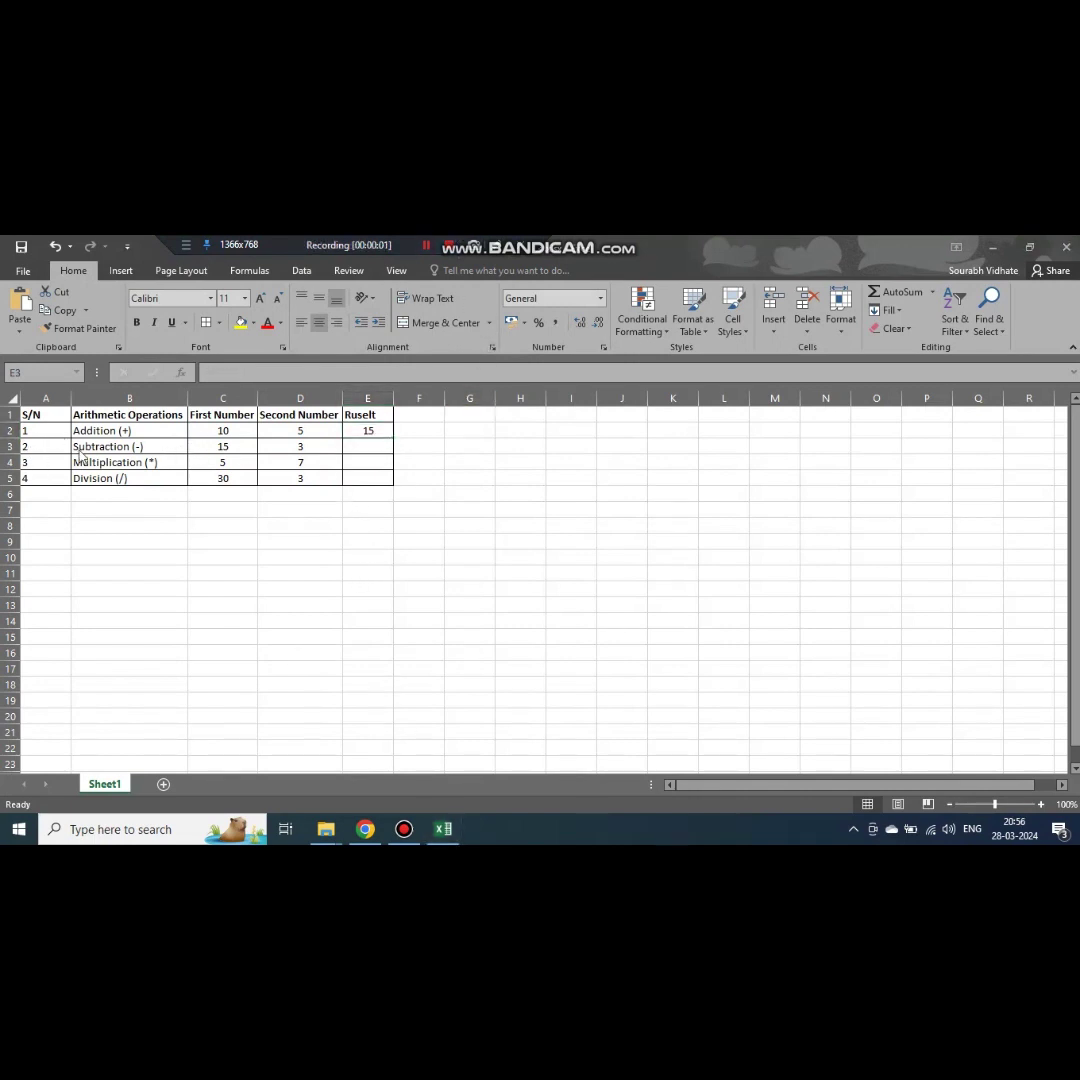
left_click(372, 429)
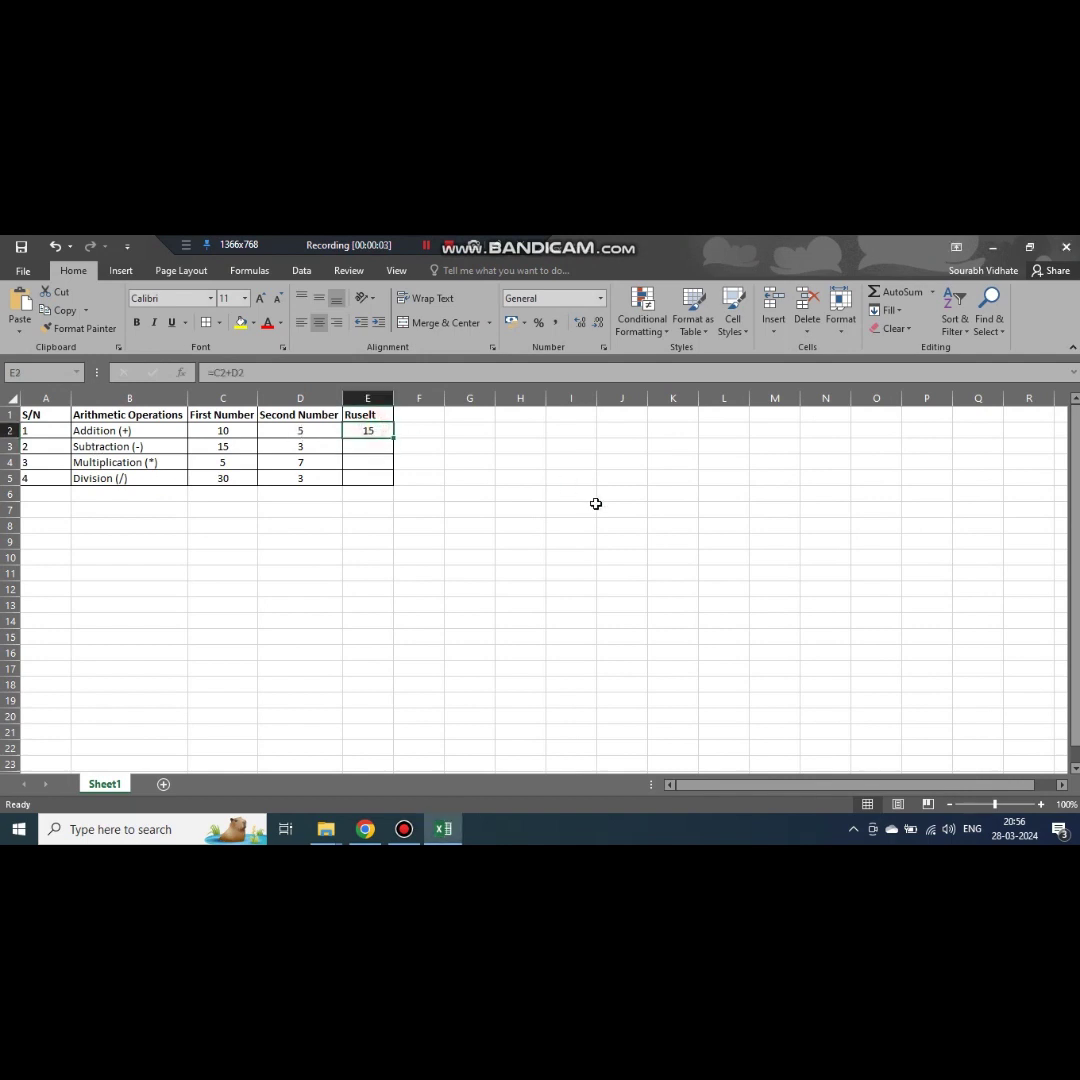
key("Down")
key("Left")
key("Left")
key("Left")
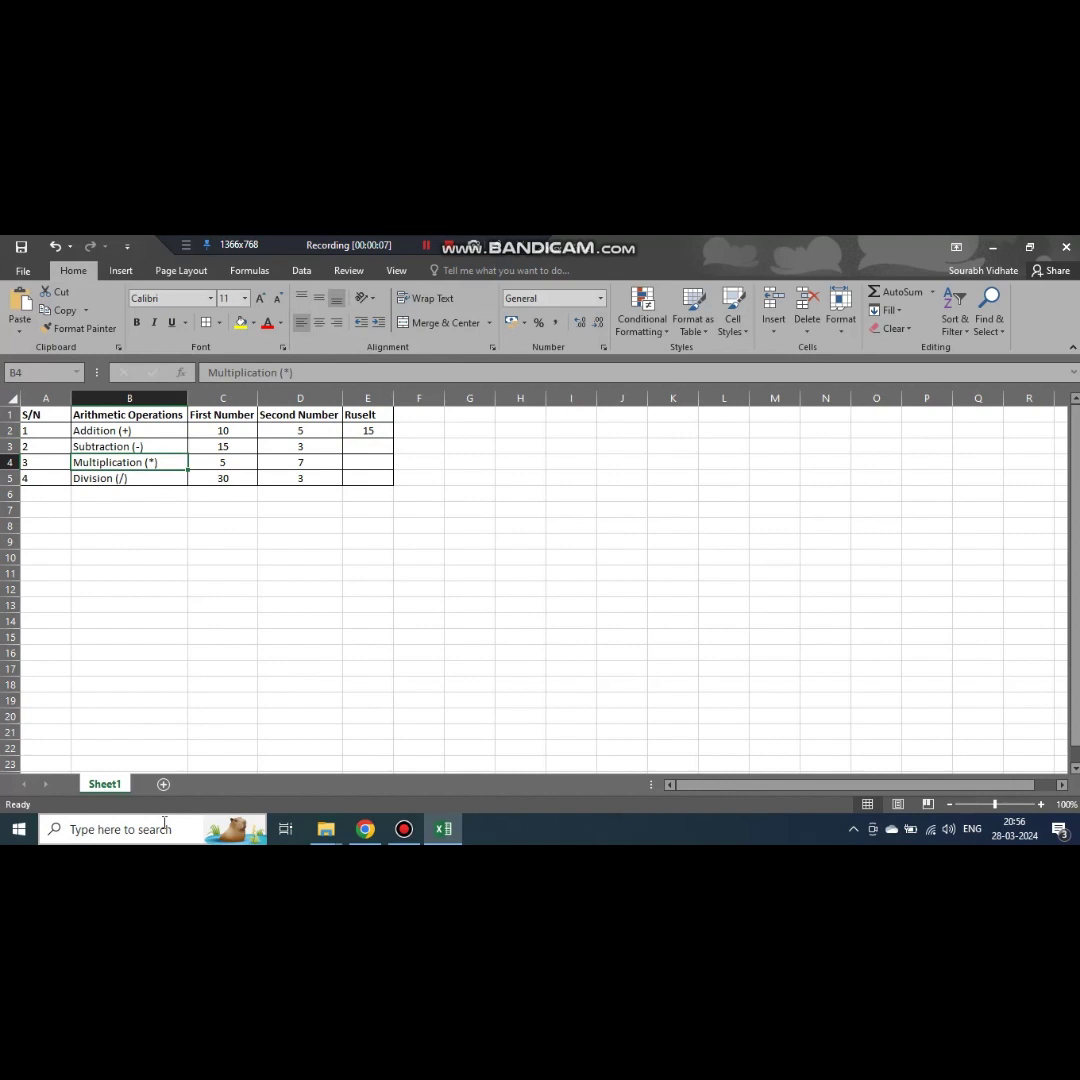
key("Down")
key("Up")
key("Up")
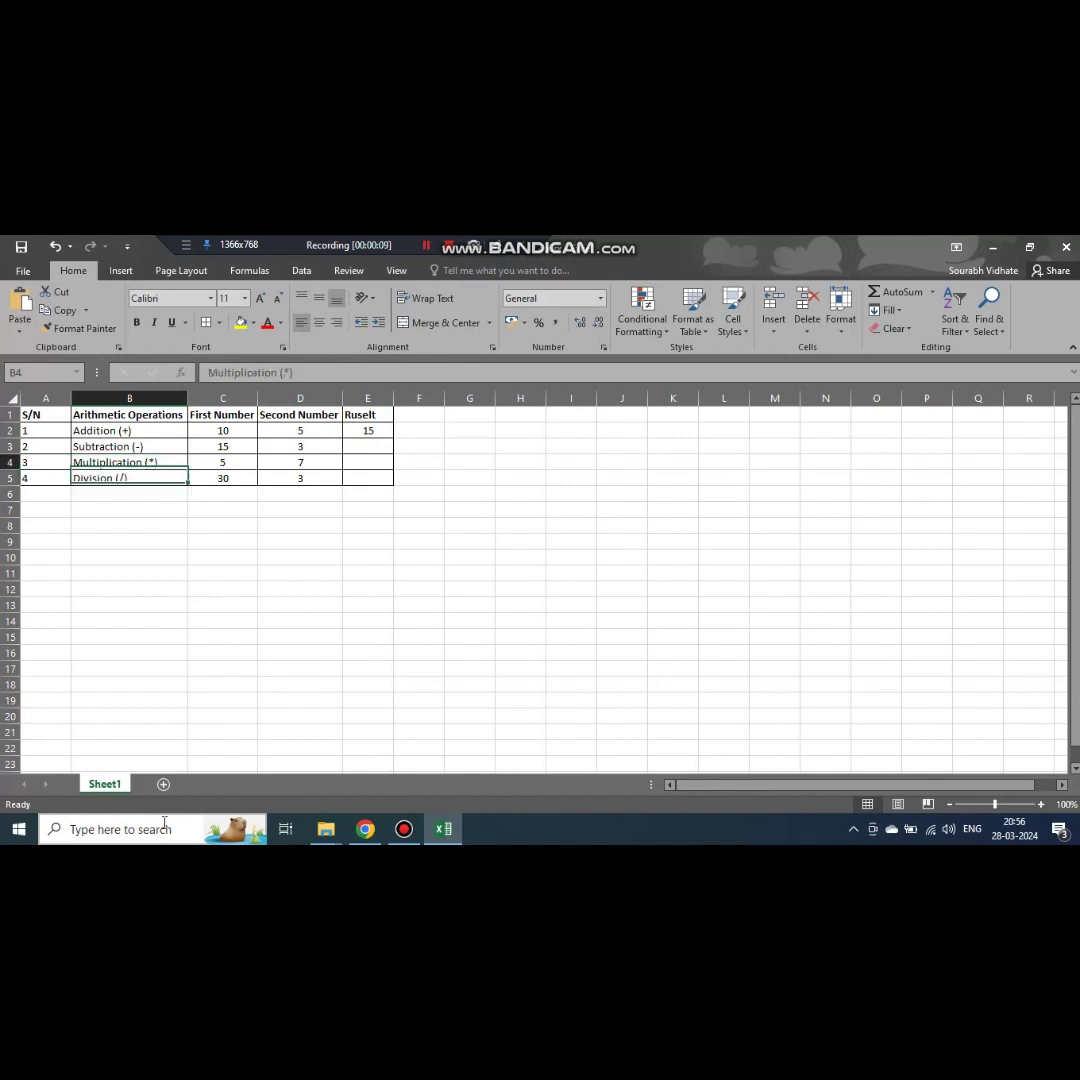
key("Right")
key("Right")
key("Right")
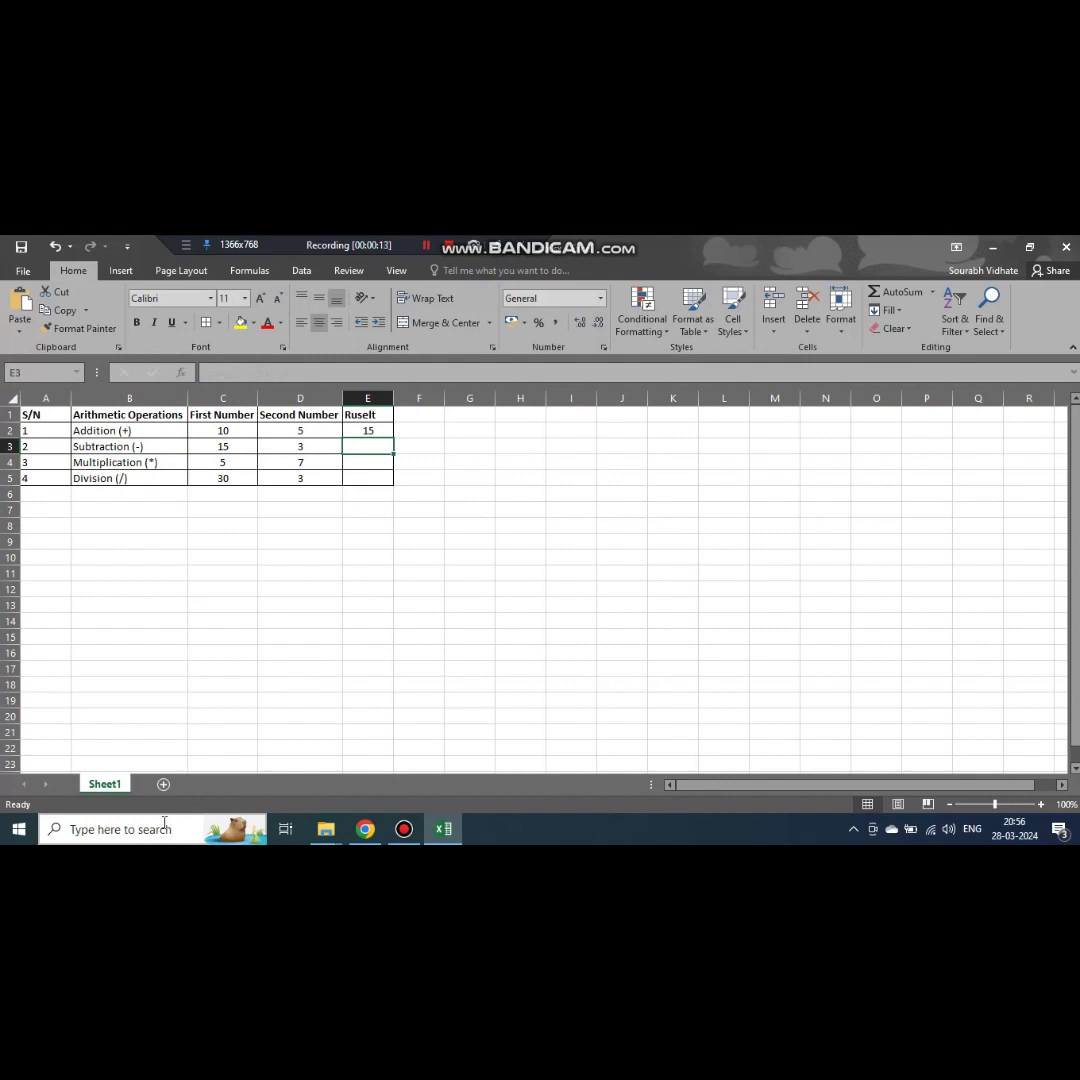
key("Left")
key("Left")
key("Left")
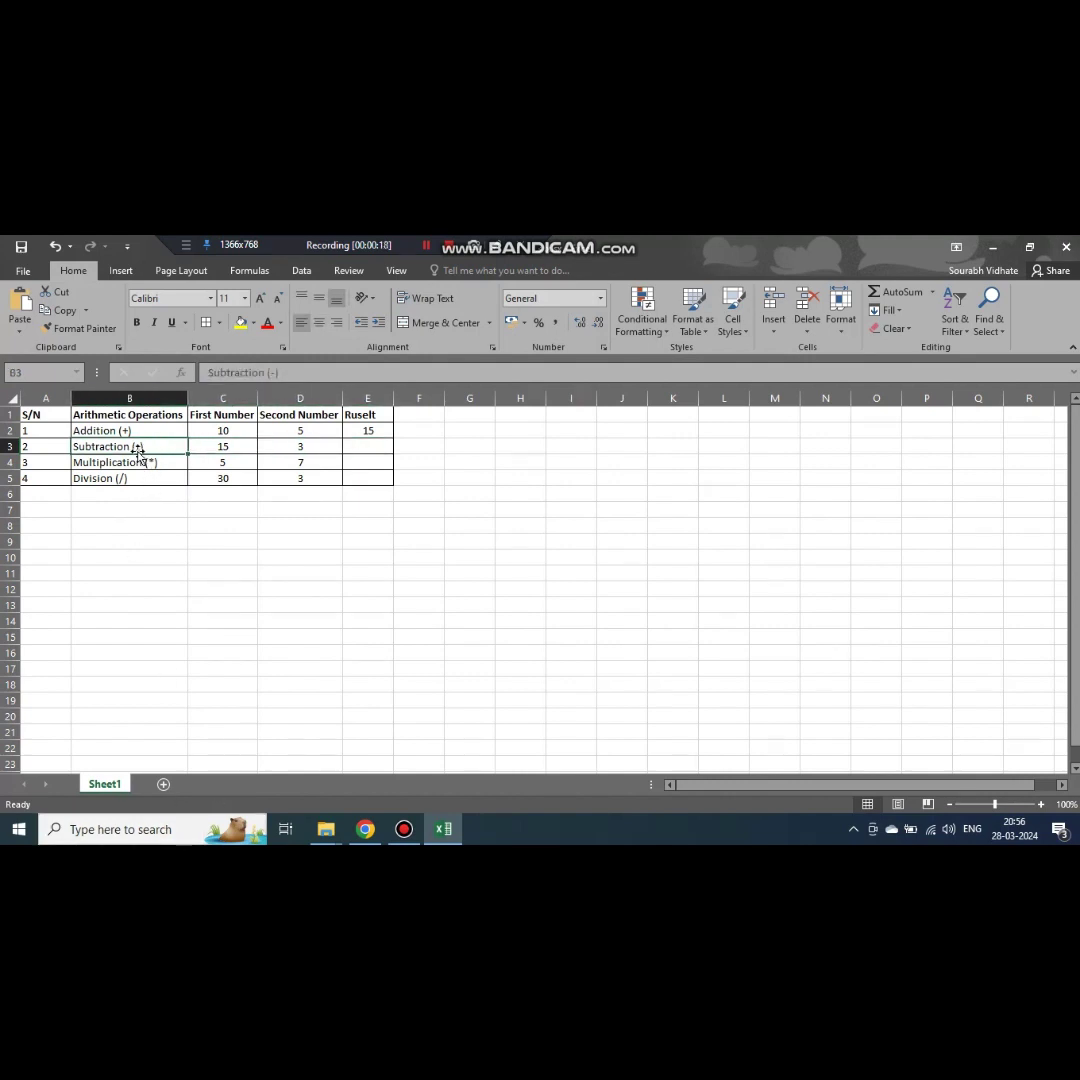
Enter the formula =C3-D3 in cell E3 to subtract the second number from the first.
left_click(375, 447)
type("=")
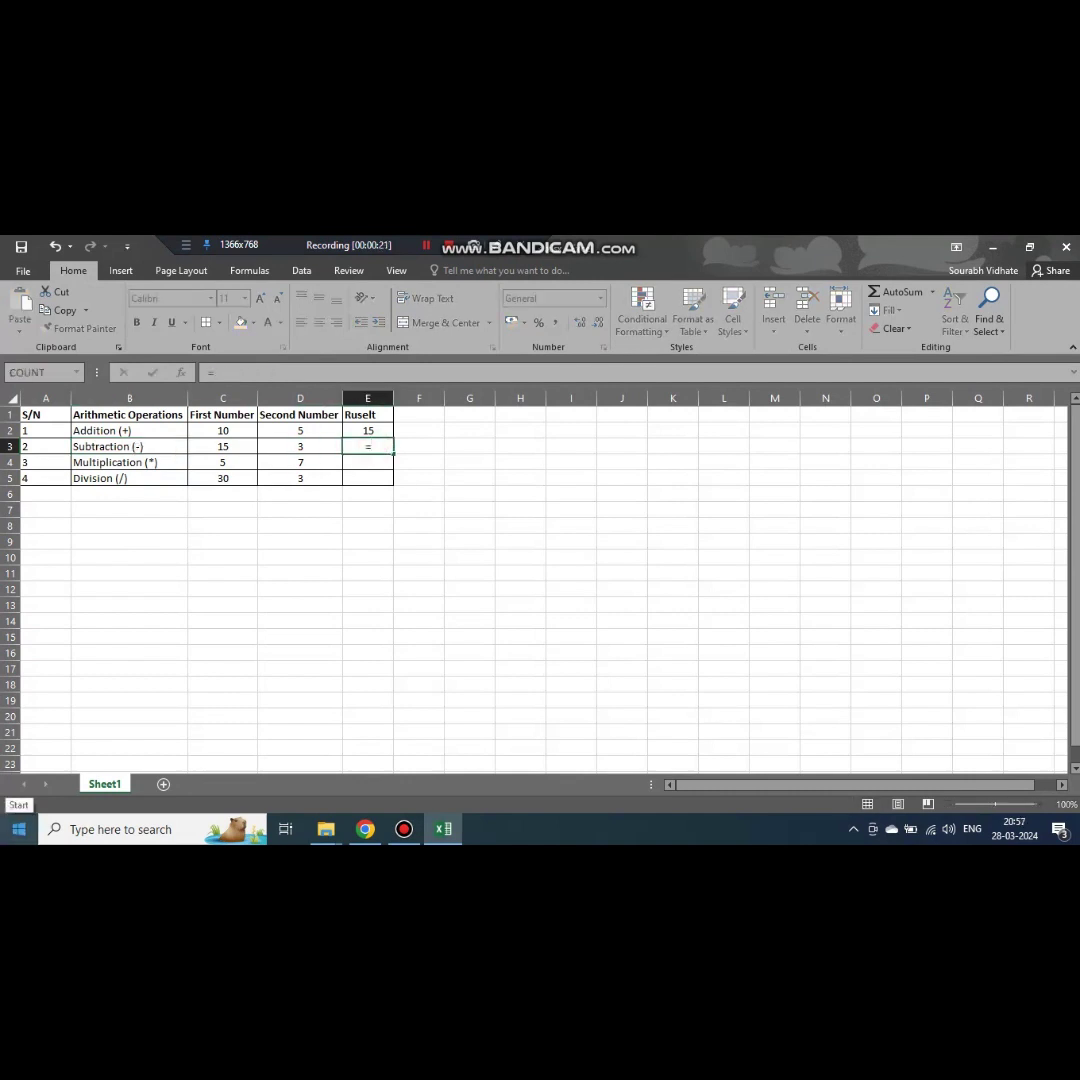
left_click(228, 447)
type("-")
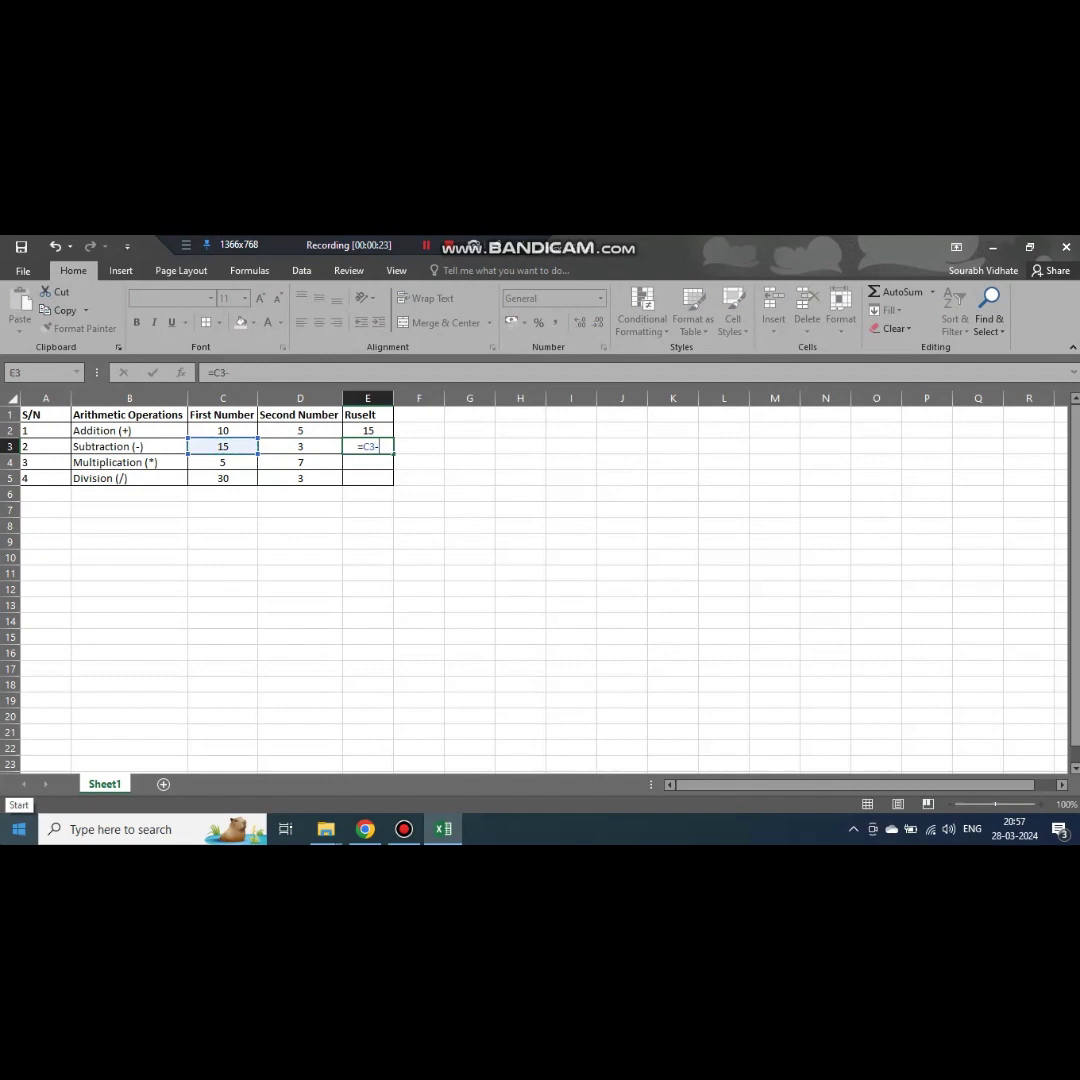
key("Left")
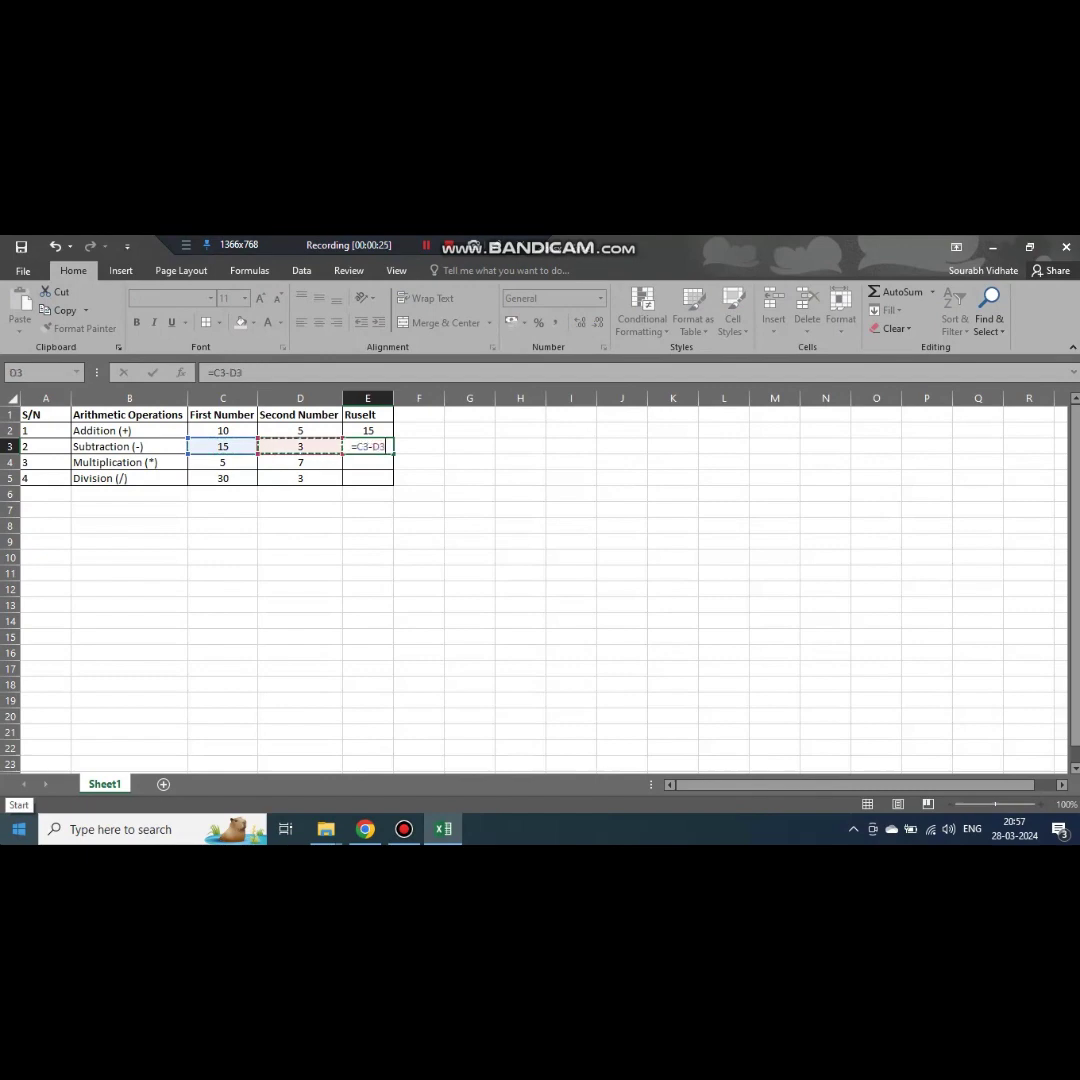
key("Return")
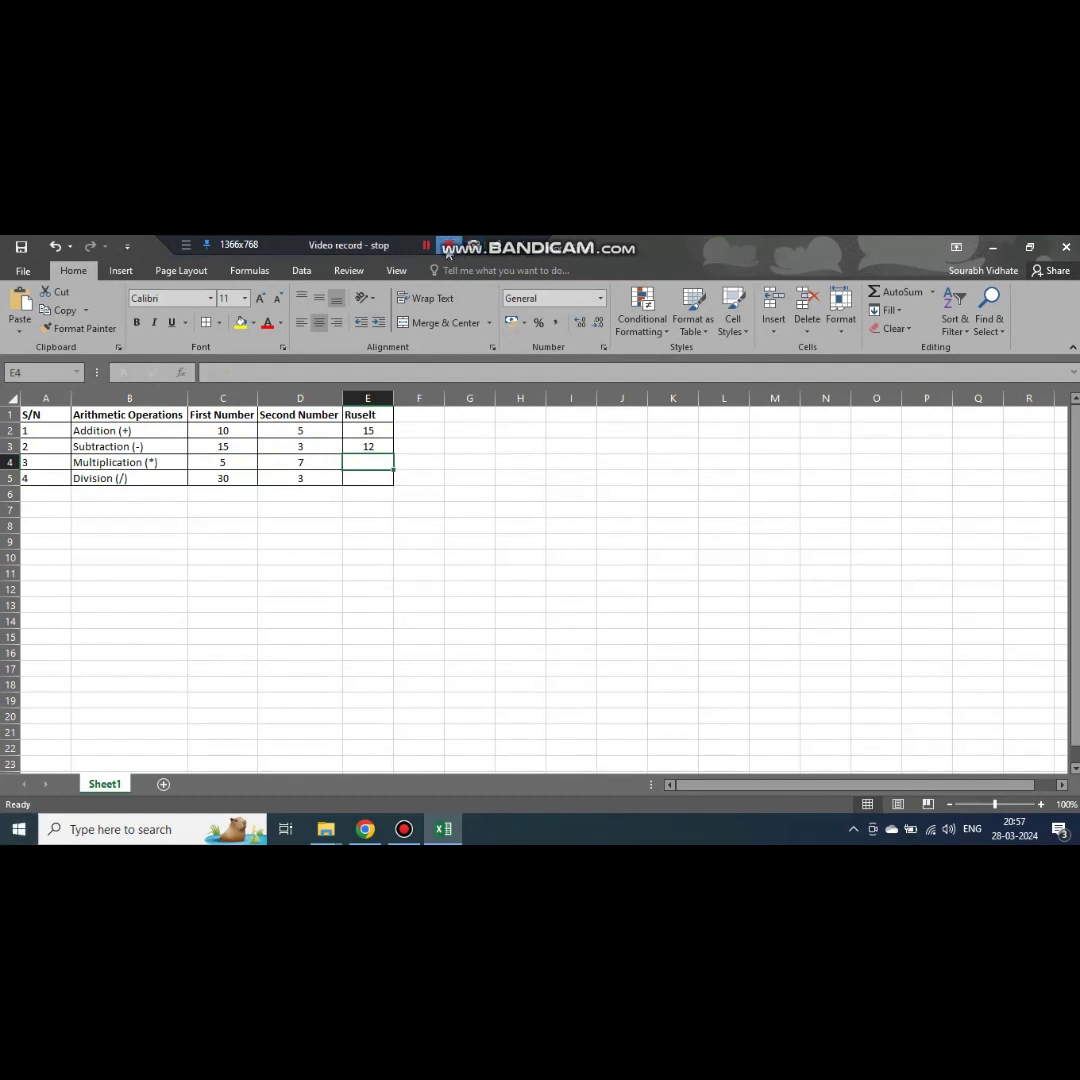
left_click(365, 447)
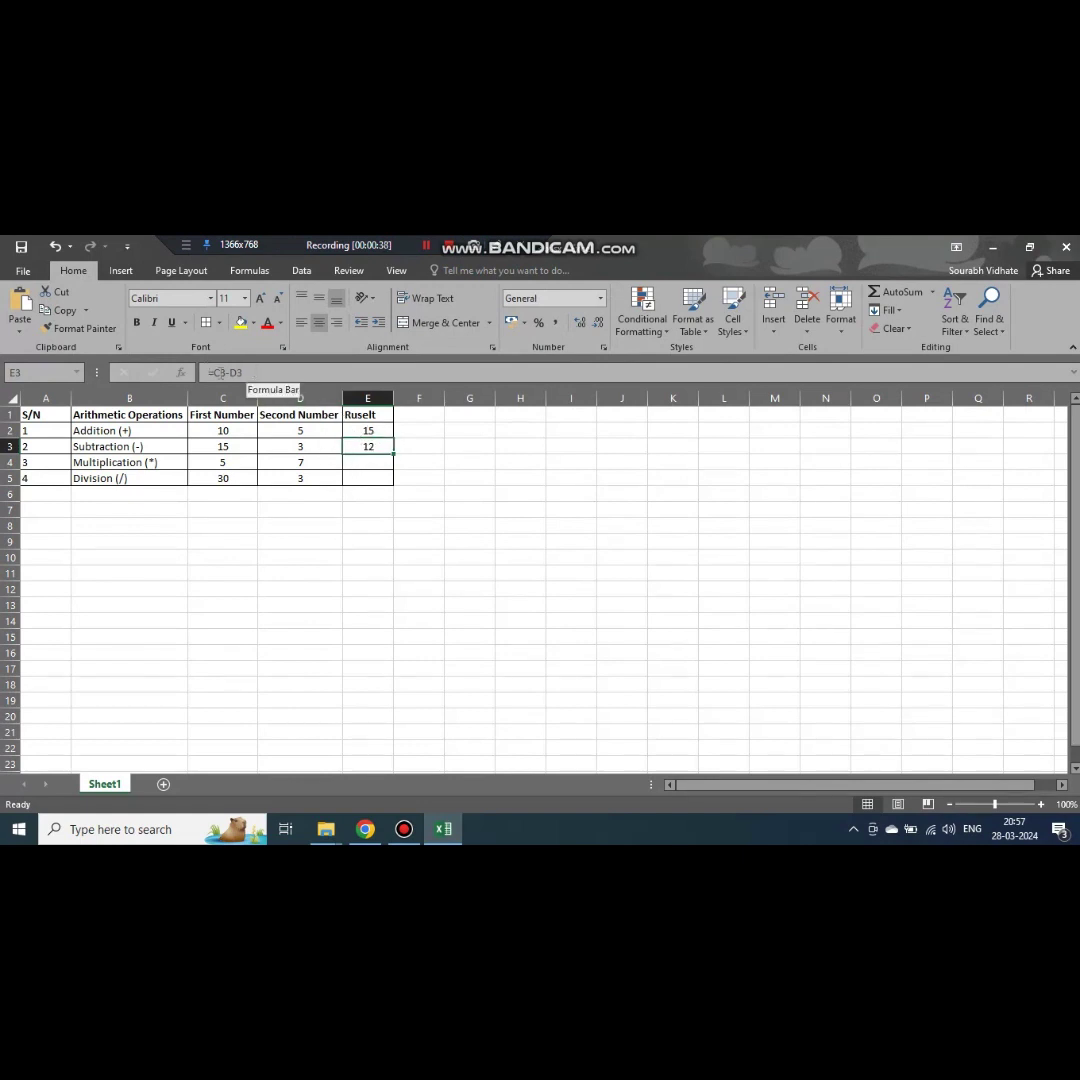
left_click_drag(209, 372, 243, 372)
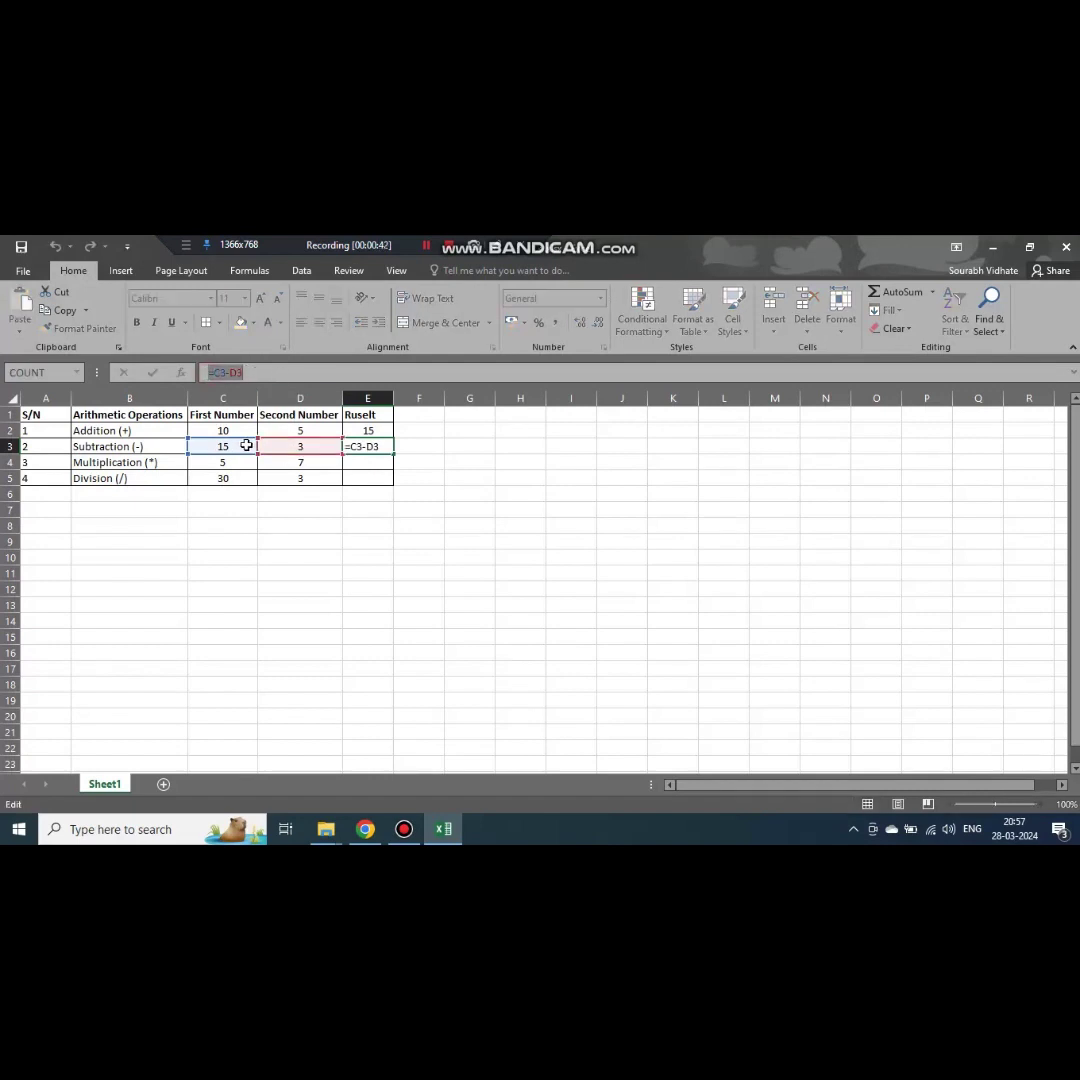
left_click(423, 448)
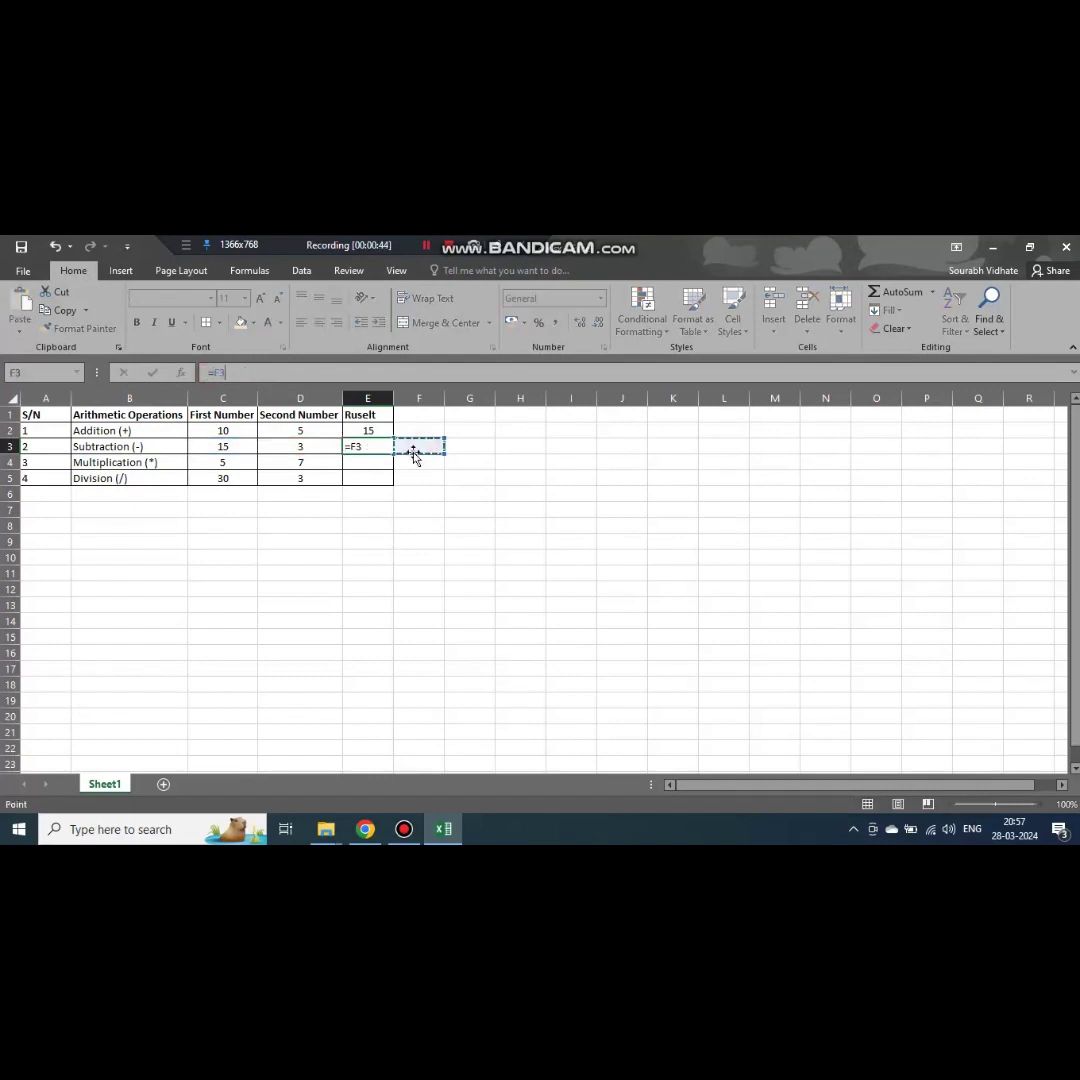
left_click(375, 452)
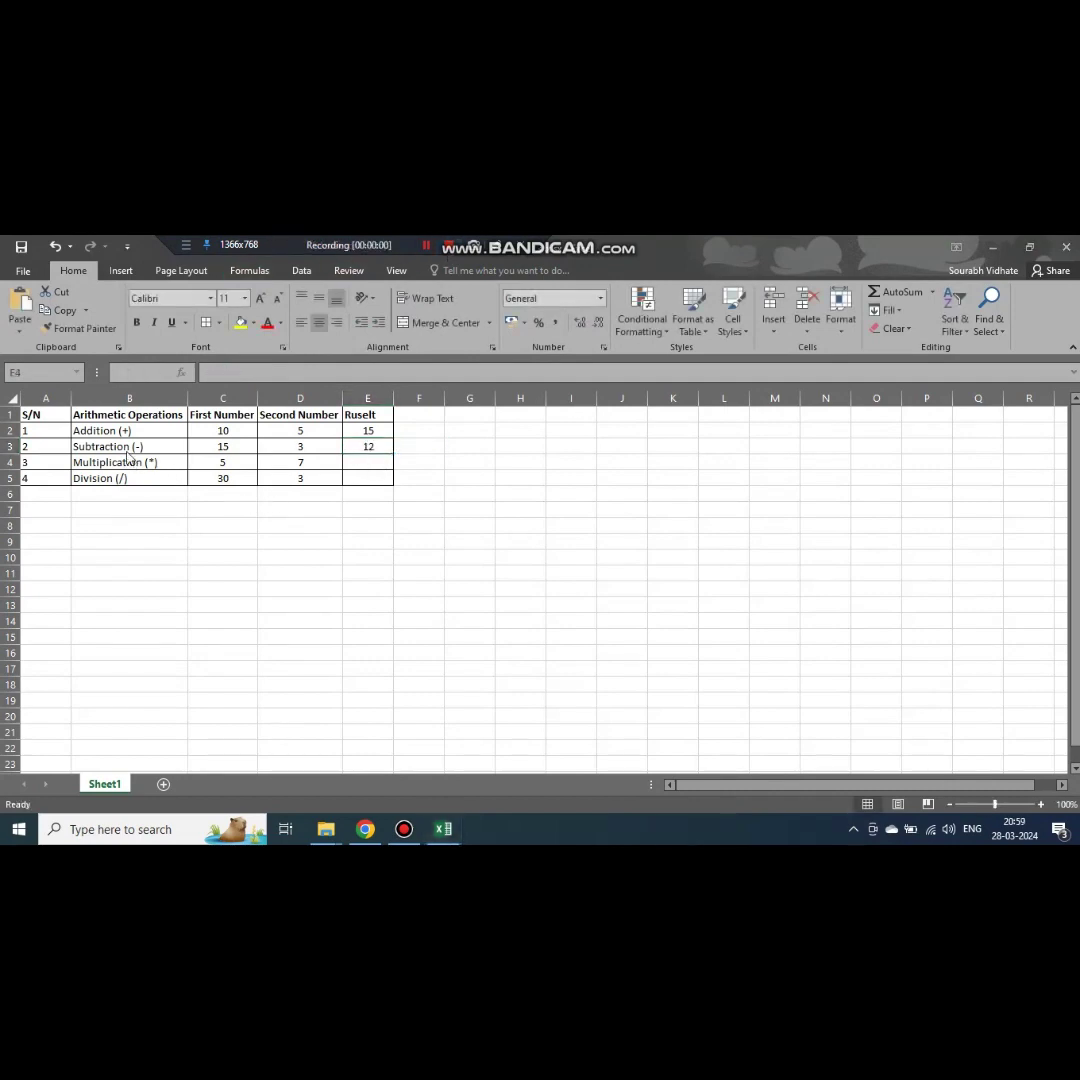
left_click(135, 458)
left_click(362, 465)
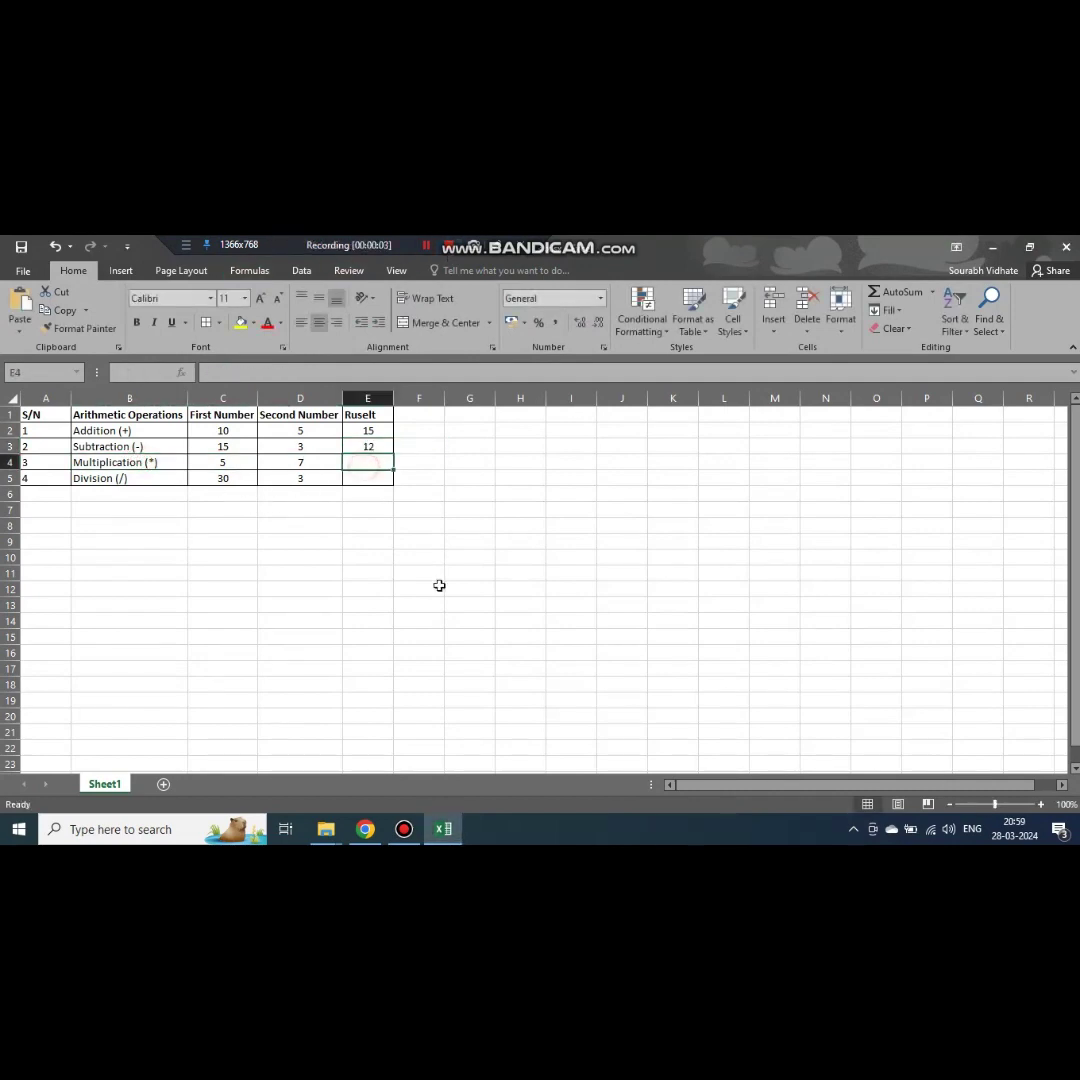
key("Left")
key("Left")
key("Left")
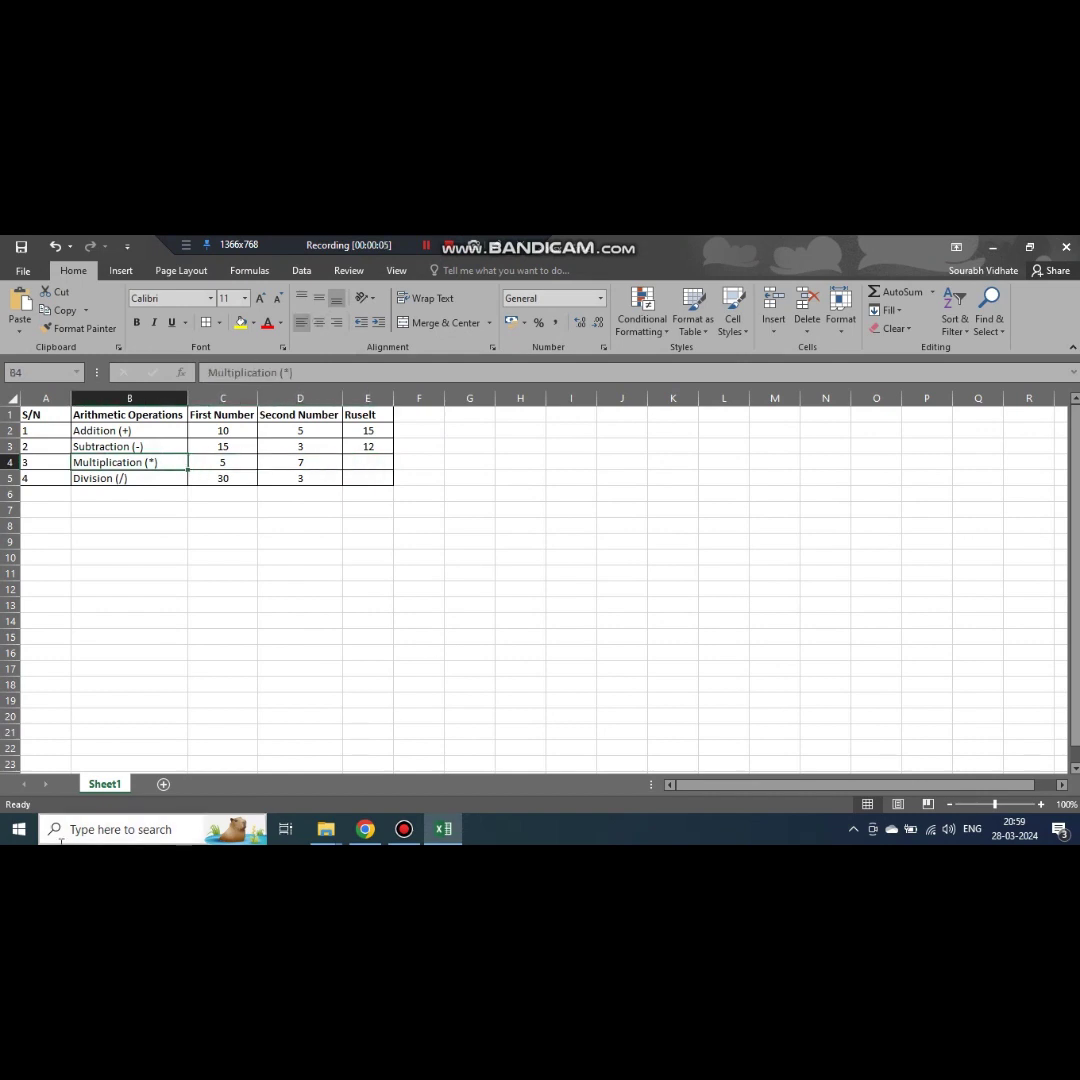
Enter the formula =C4*D4 in cell E4 to multiply the first and second numbers of the multiplication row.
key("Right")
key("Right")
key("Right")
type("=")
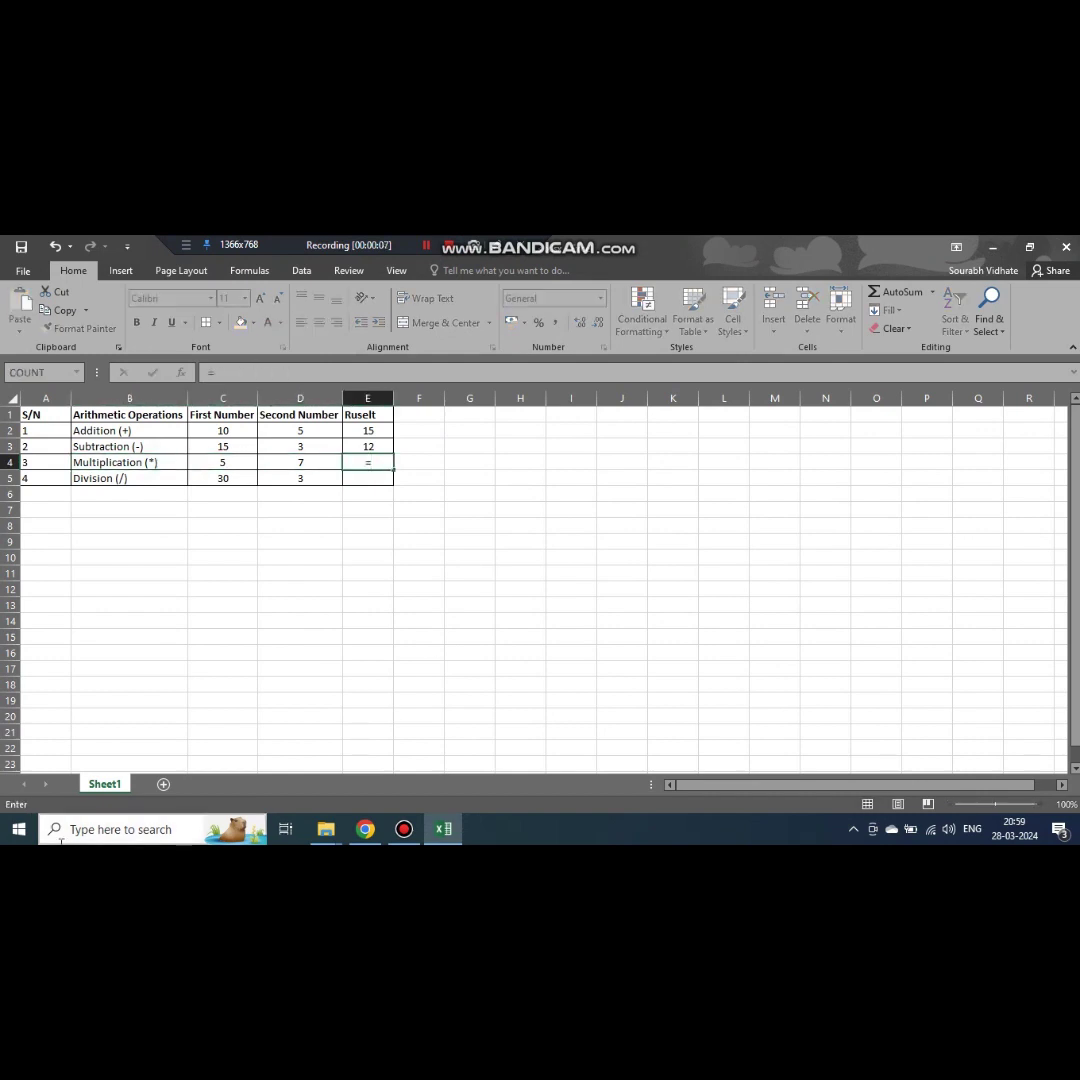
key("Left")
key("Left")
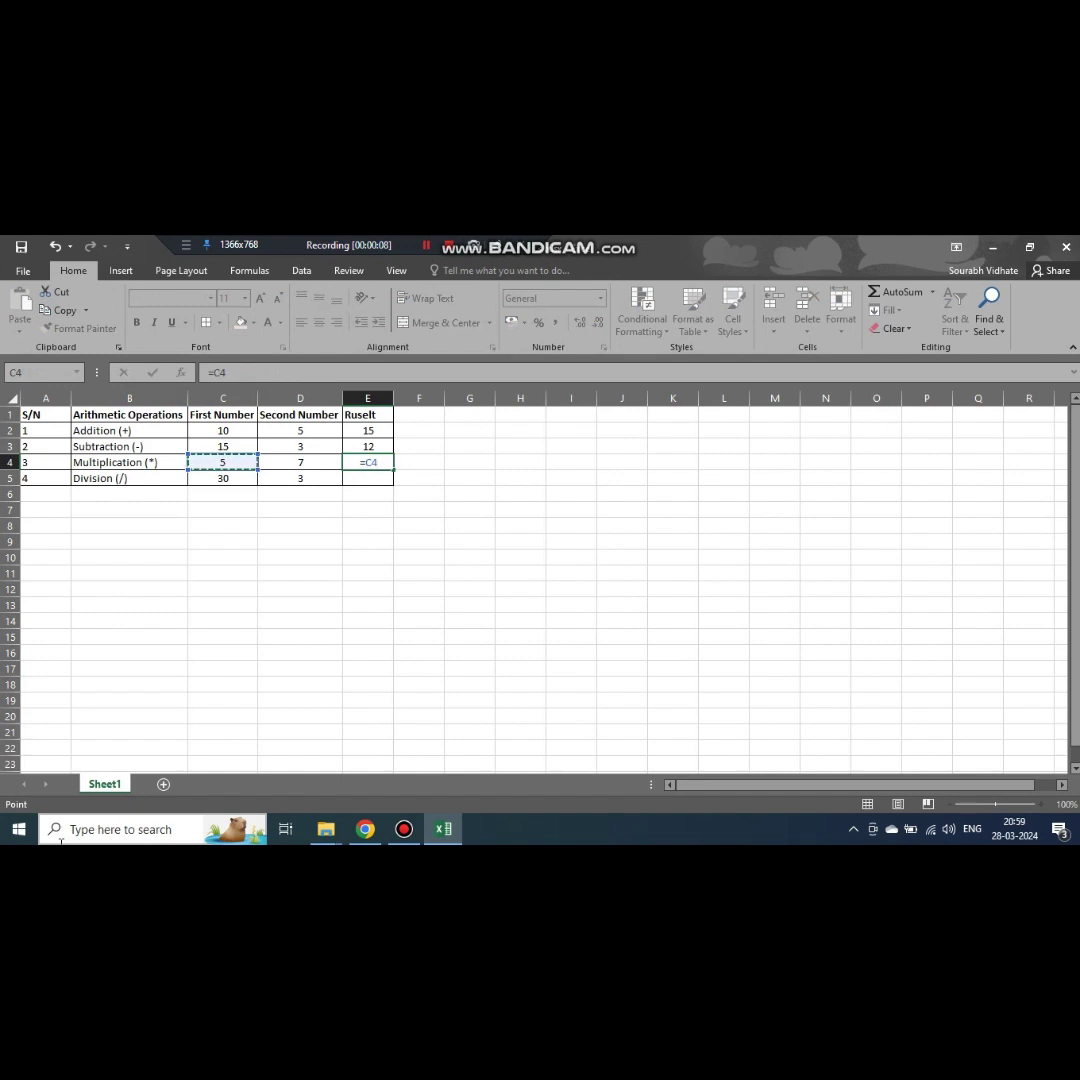
type("*")
key("Left")
key("Return")
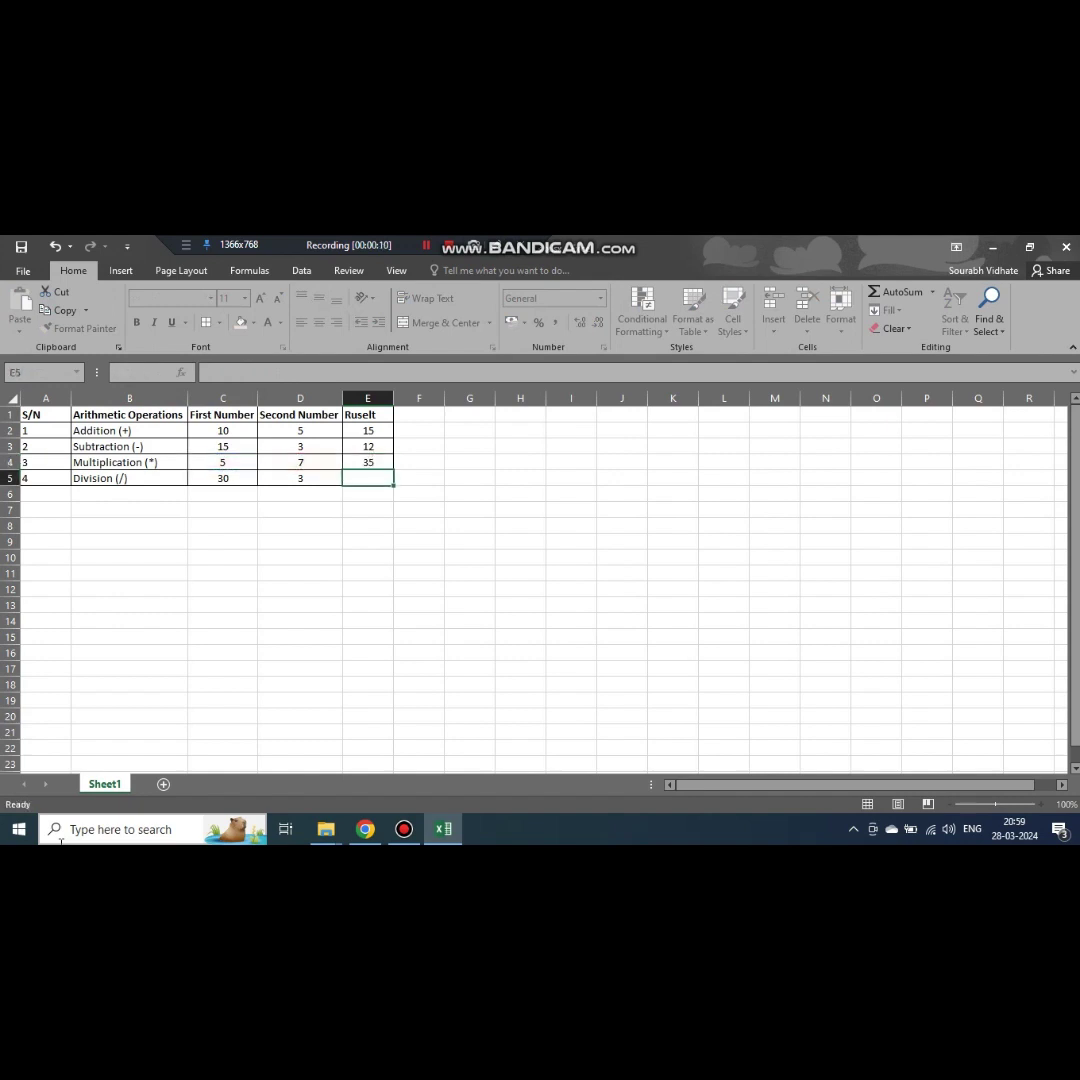
Enter the formula =C5/D5 in cell E5 to divide the first number by the second in the division row.
key("Left")
key("Left")
key("Left")
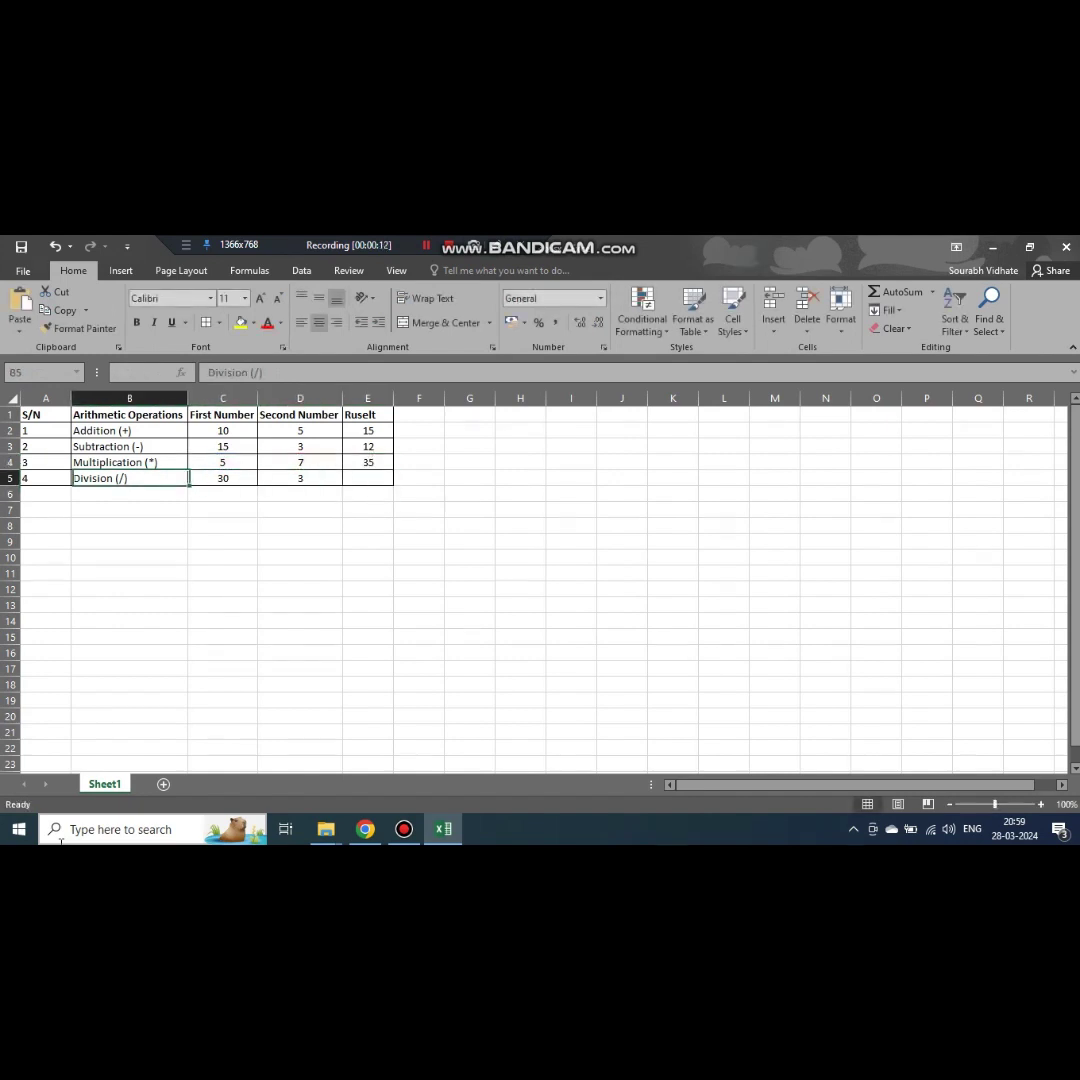
key("Right")
key("Right")
key("Left")
key("Left")
key("Right")
key("Right")
key("Right")
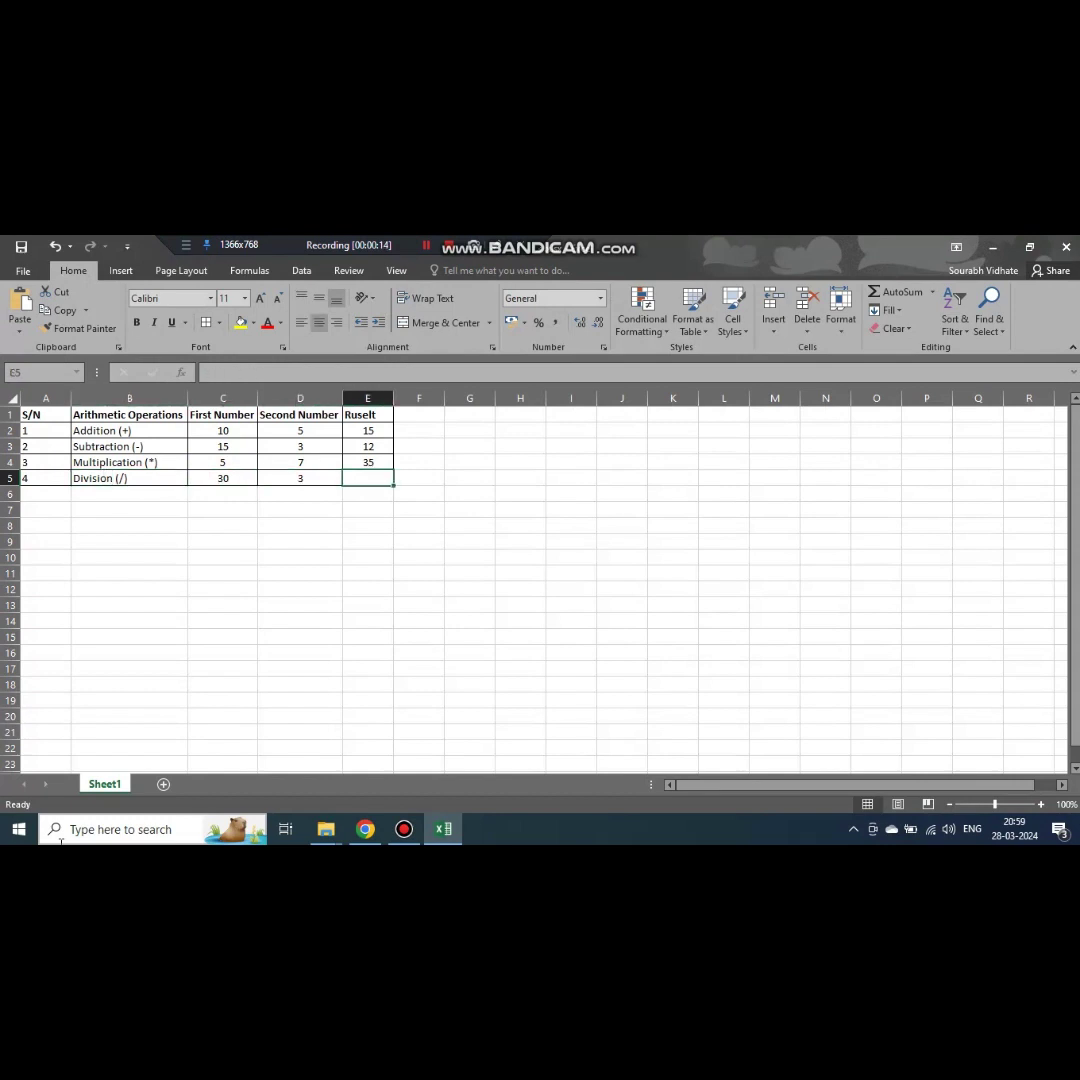
type("=")
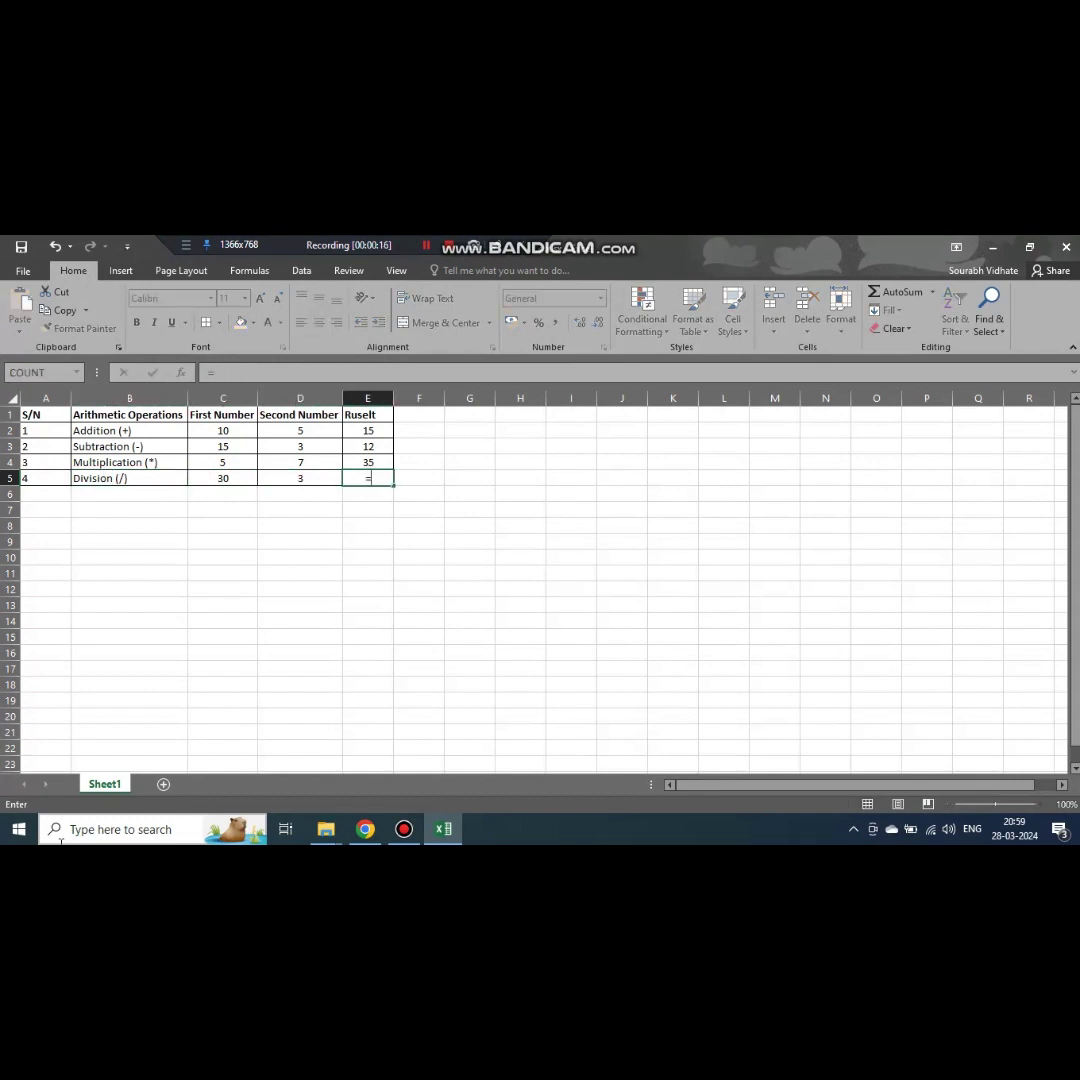
key("Left")
key("Left")
type("/")
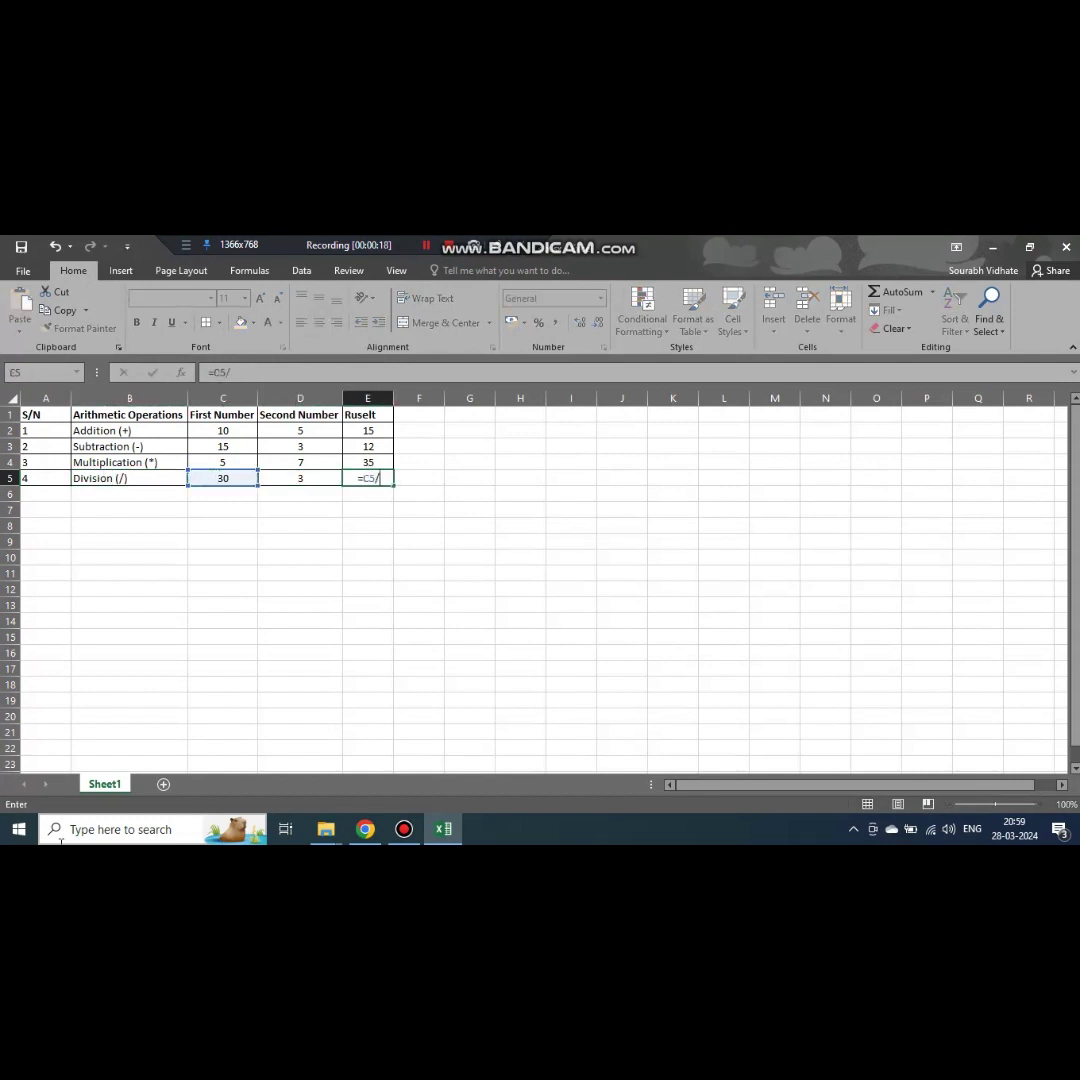
key("Left")
key("Return")
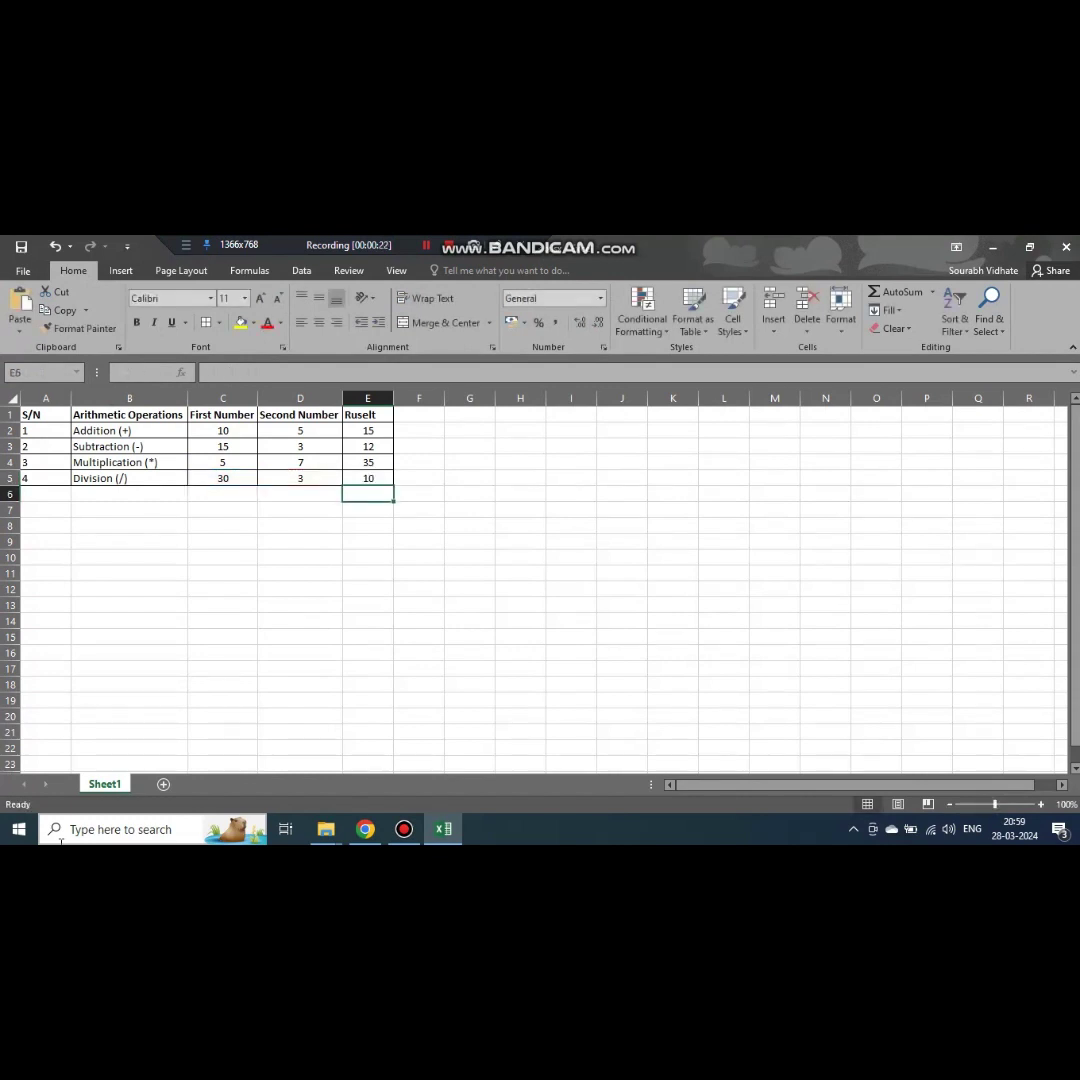
Examine the finished results in column E, going from the division row up to the addition row and back.
key("Up")
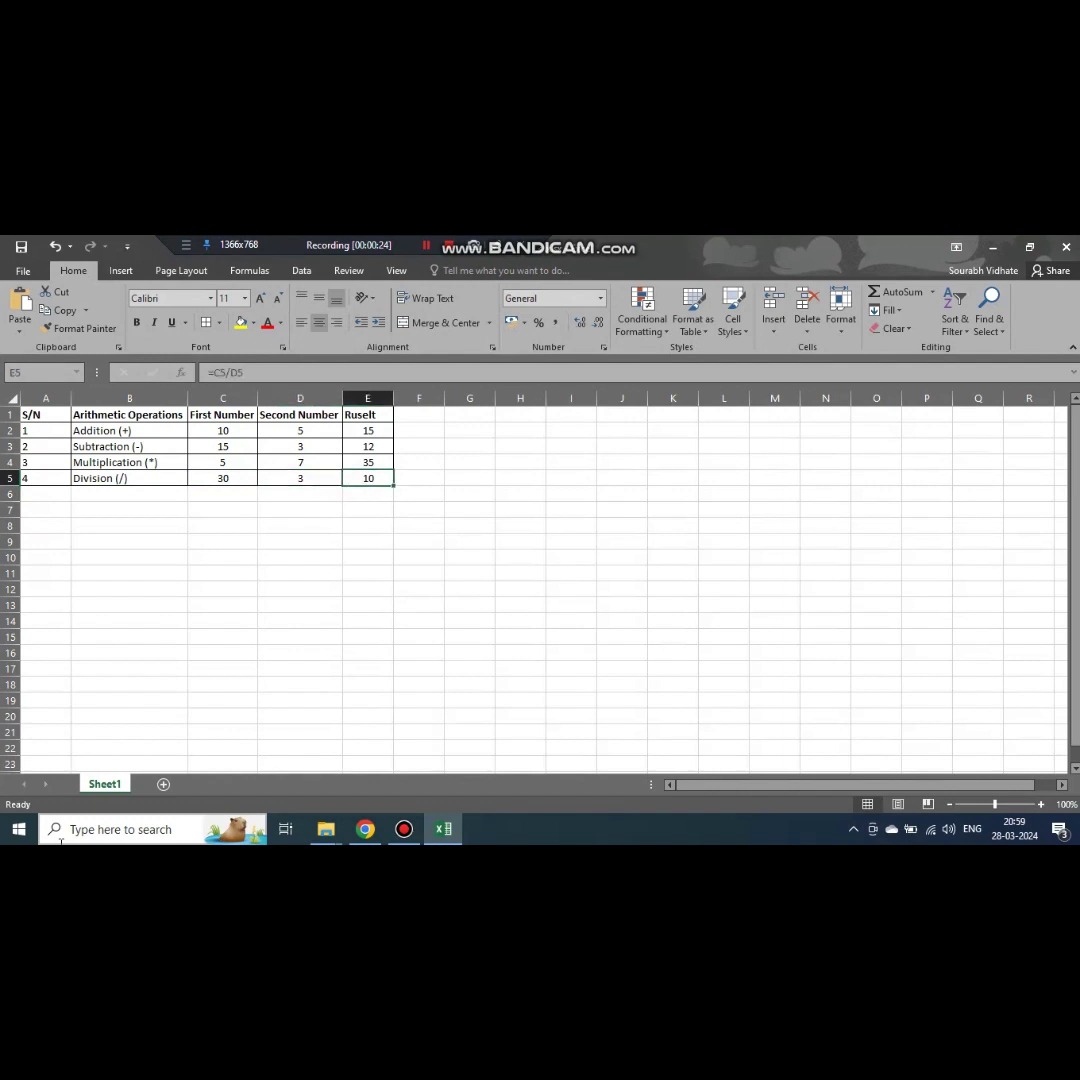
key("Up")
key("Up")
key("Up")
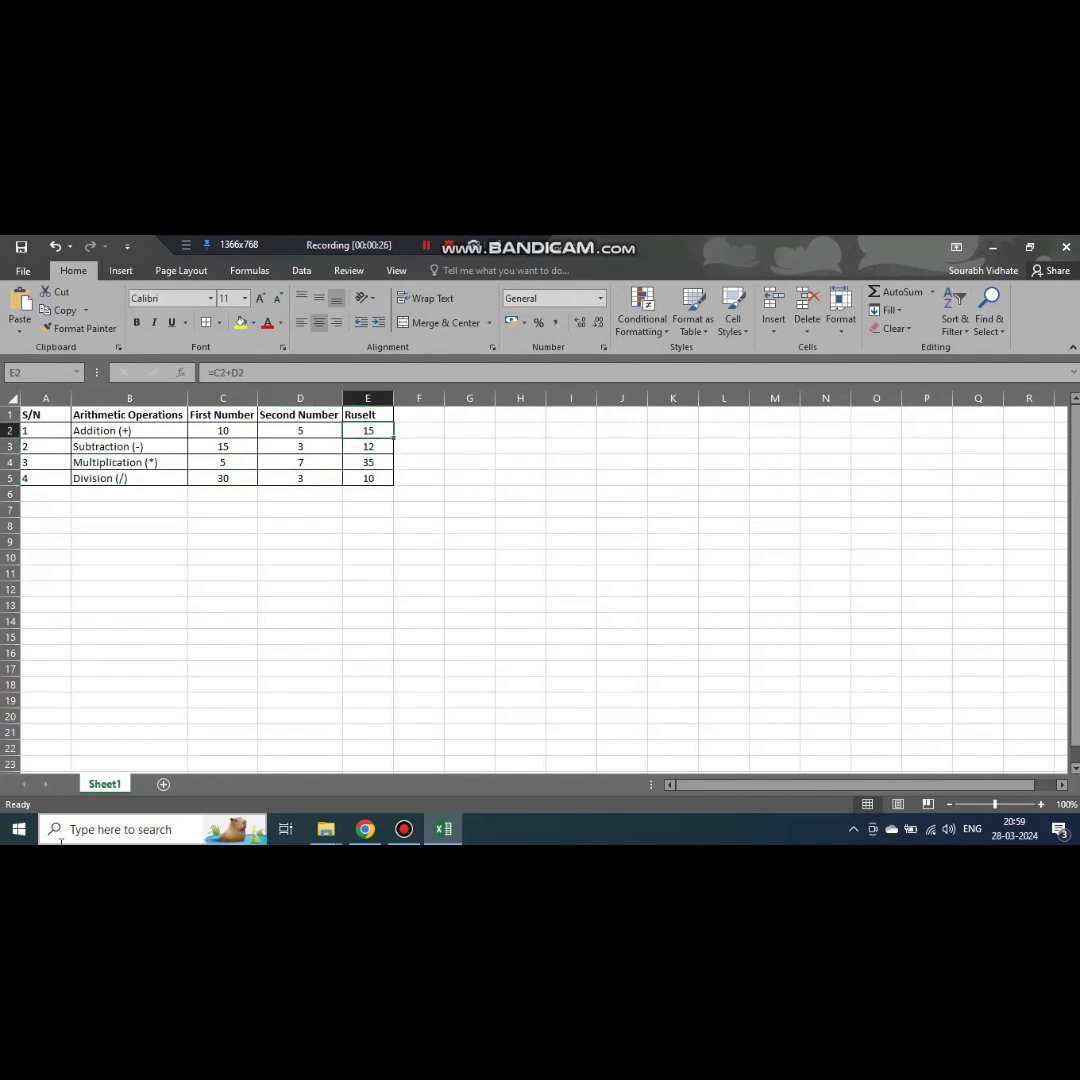
key("Down")
key("Down")
key("Down")
key("Down")
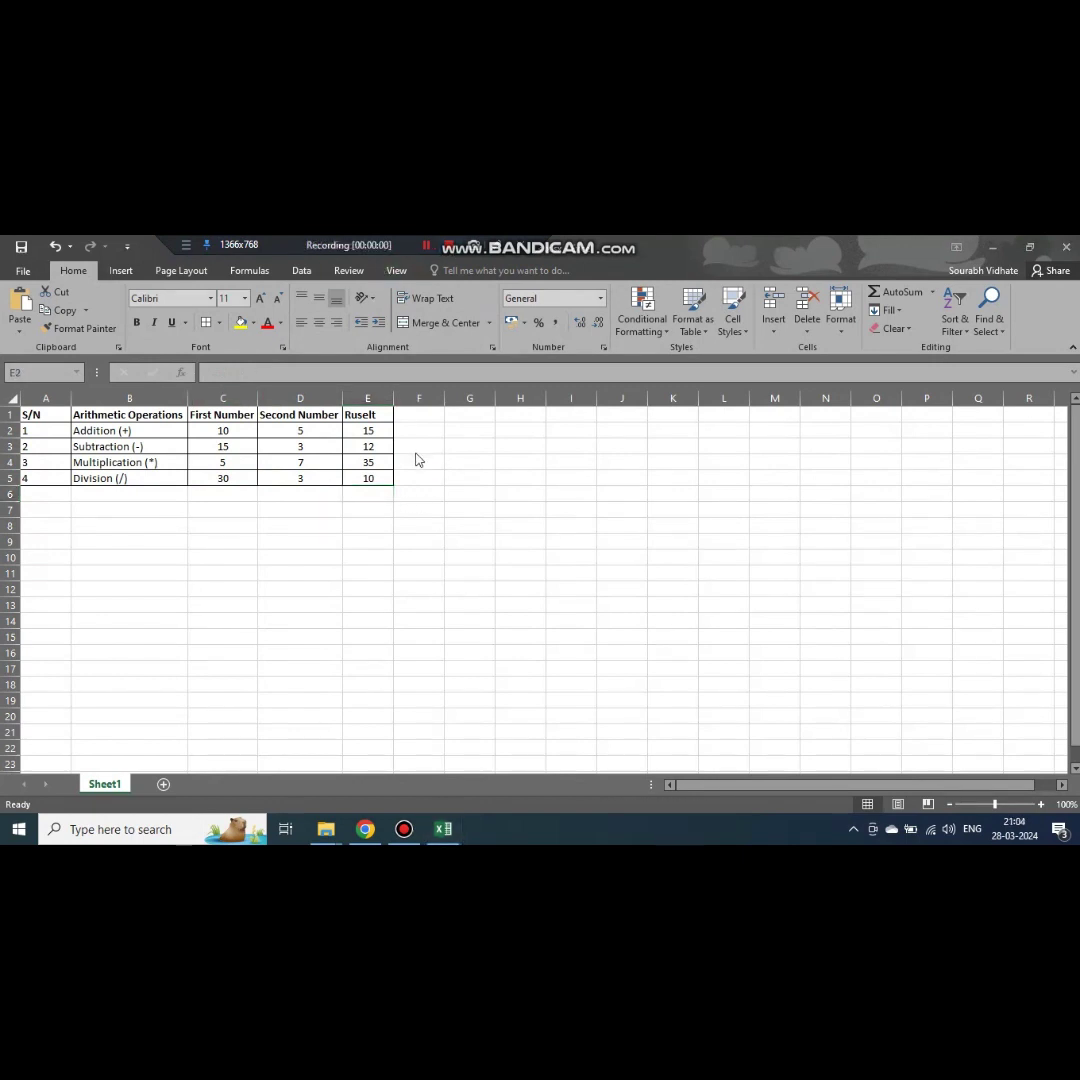
left_click(417, 430)
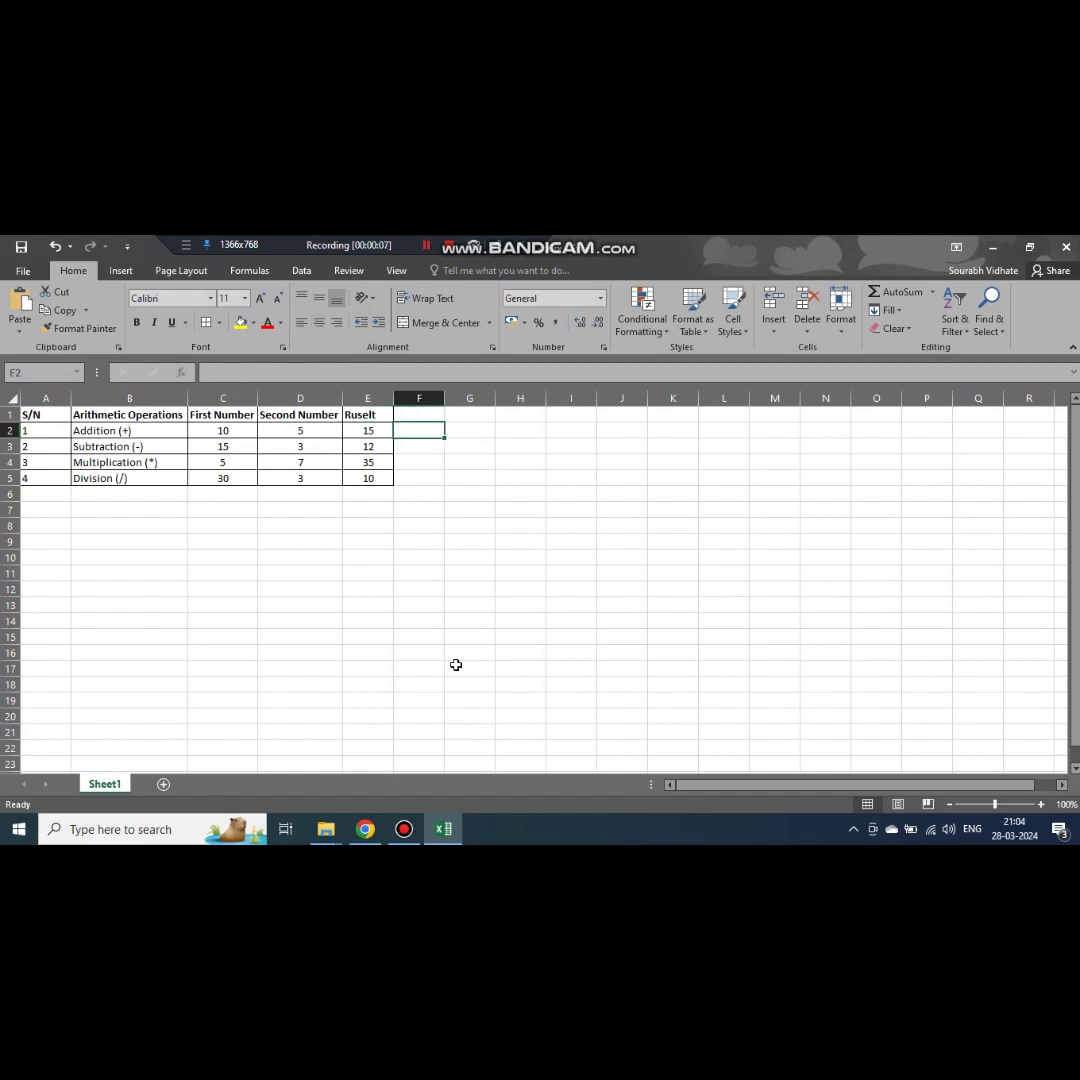
type("=")
key("Left")
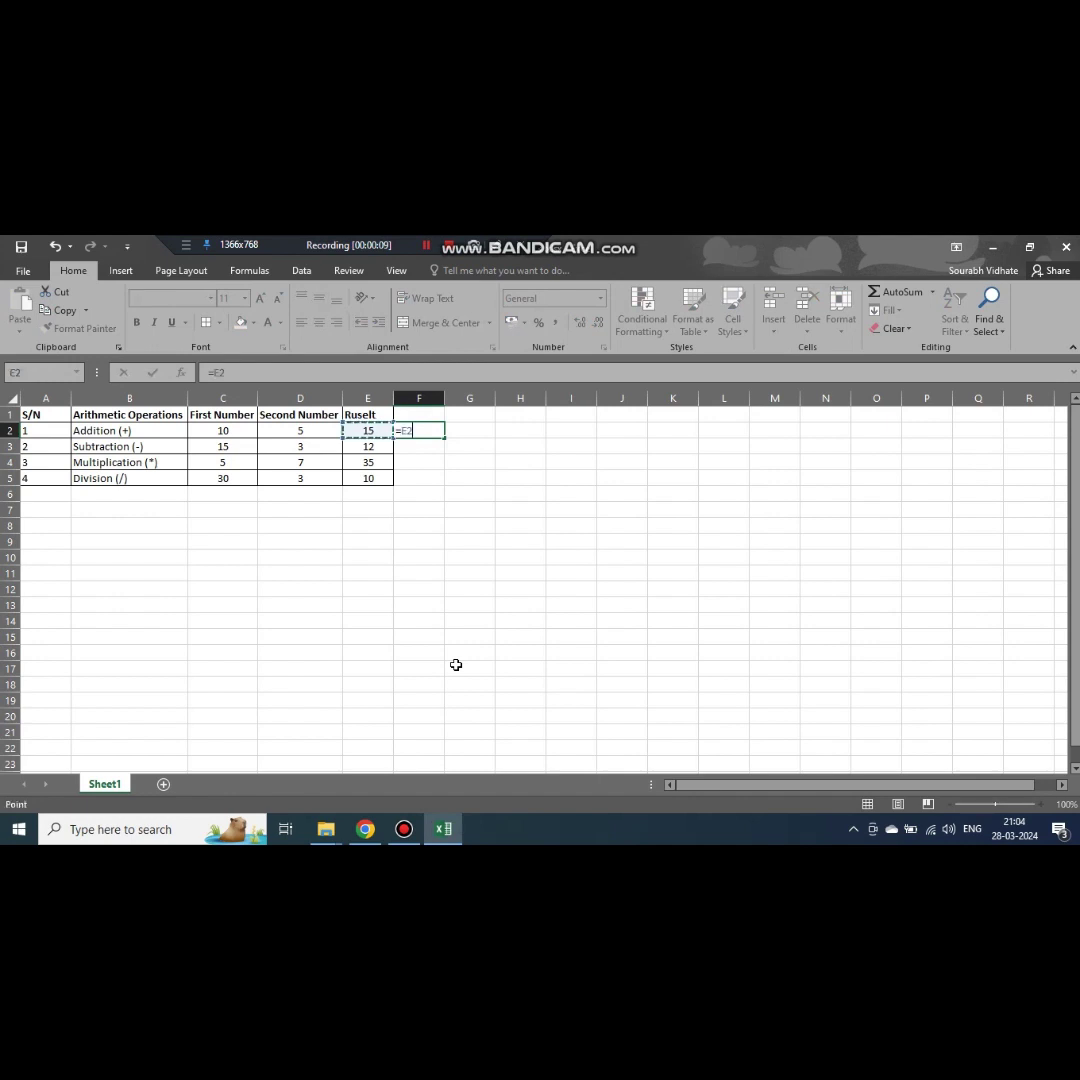
key("Left")
key("Left")
key("Right")
key("Right")
key("Left")
key("Left")
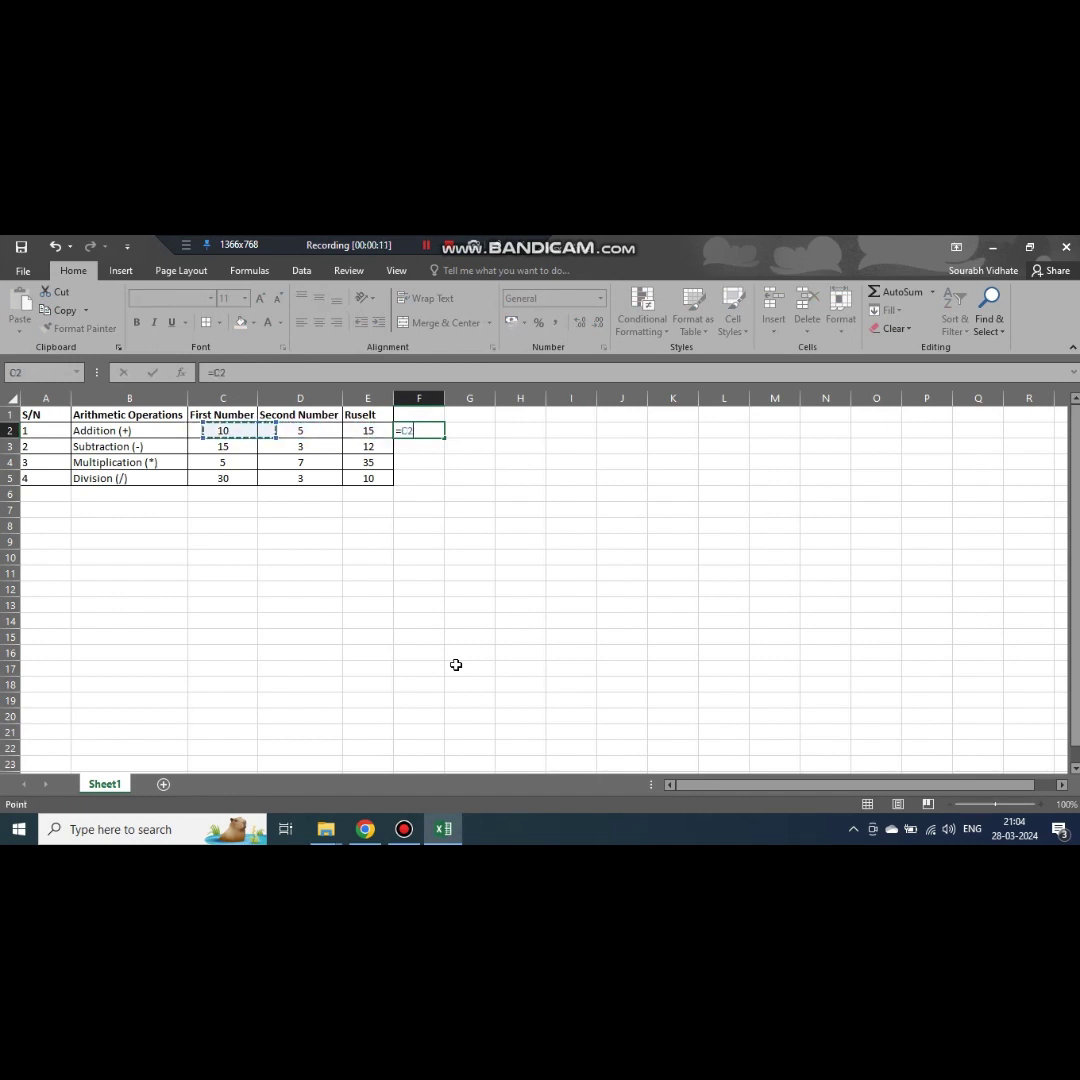
key("Left")
key("Right")
key("Right")
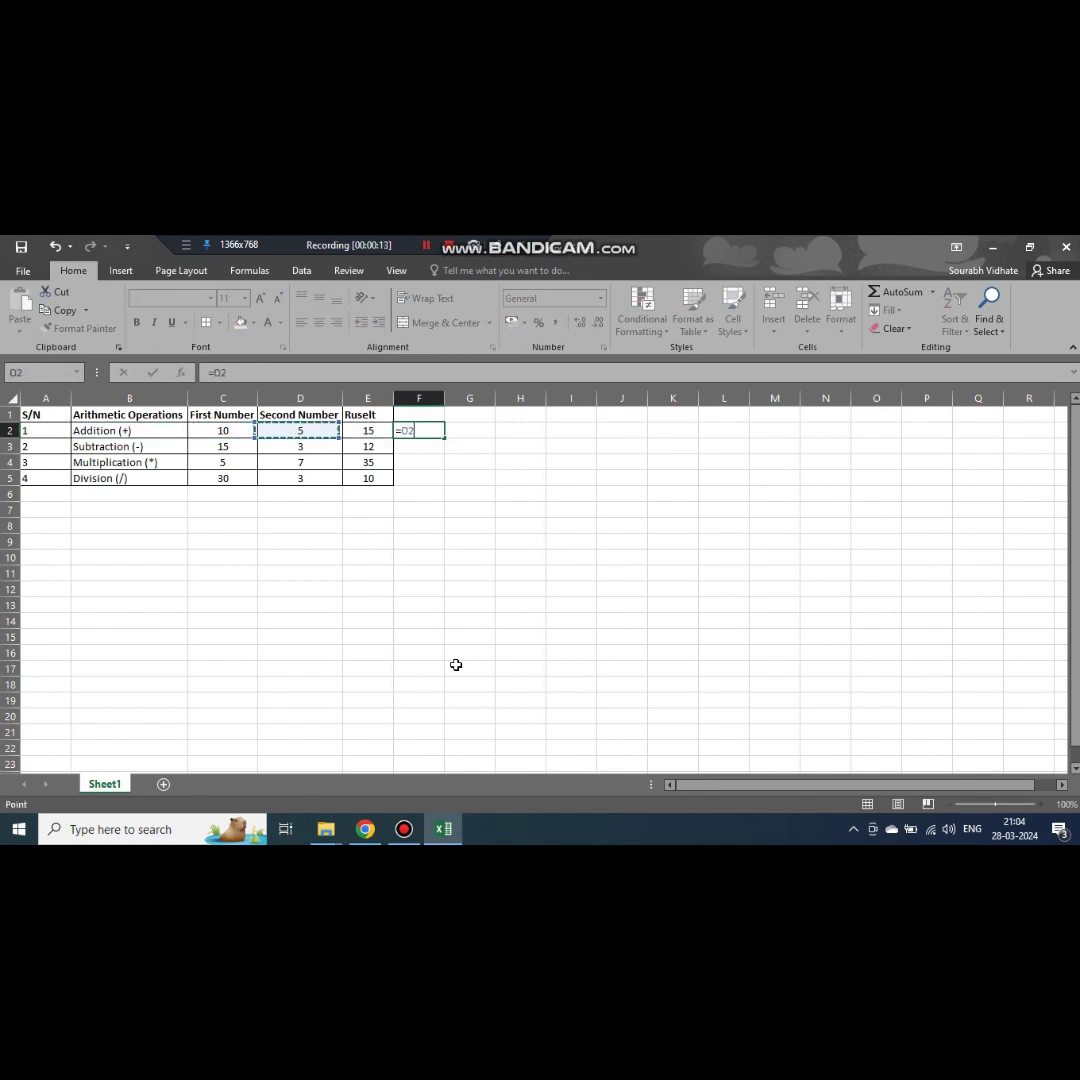
key("Right")
key("Right")
key("Escape")
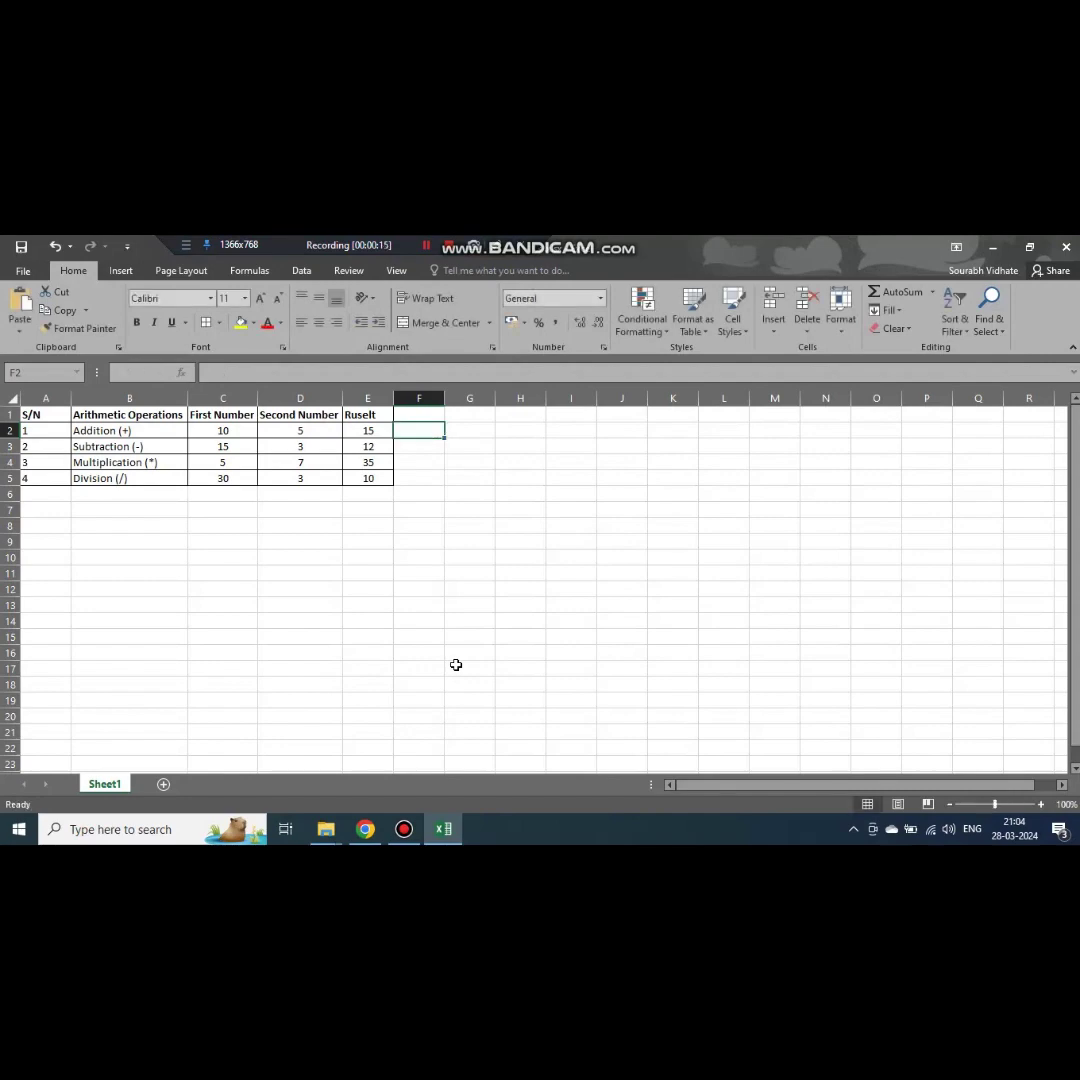
Inspect the formulas behind the results in cells E2, E3, E4 and E5 one by one.
left_click(362, 430)
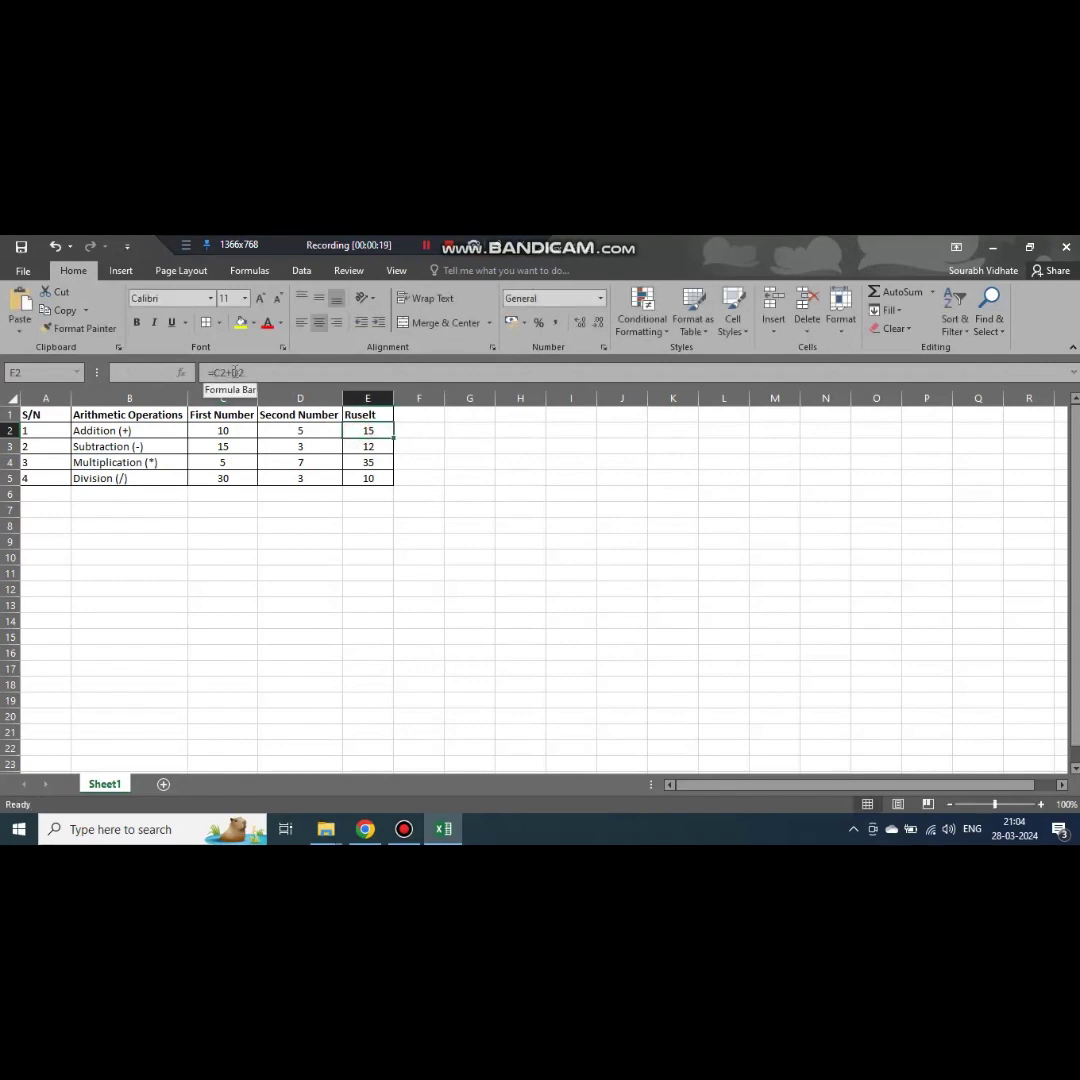
left_click(369, 446)
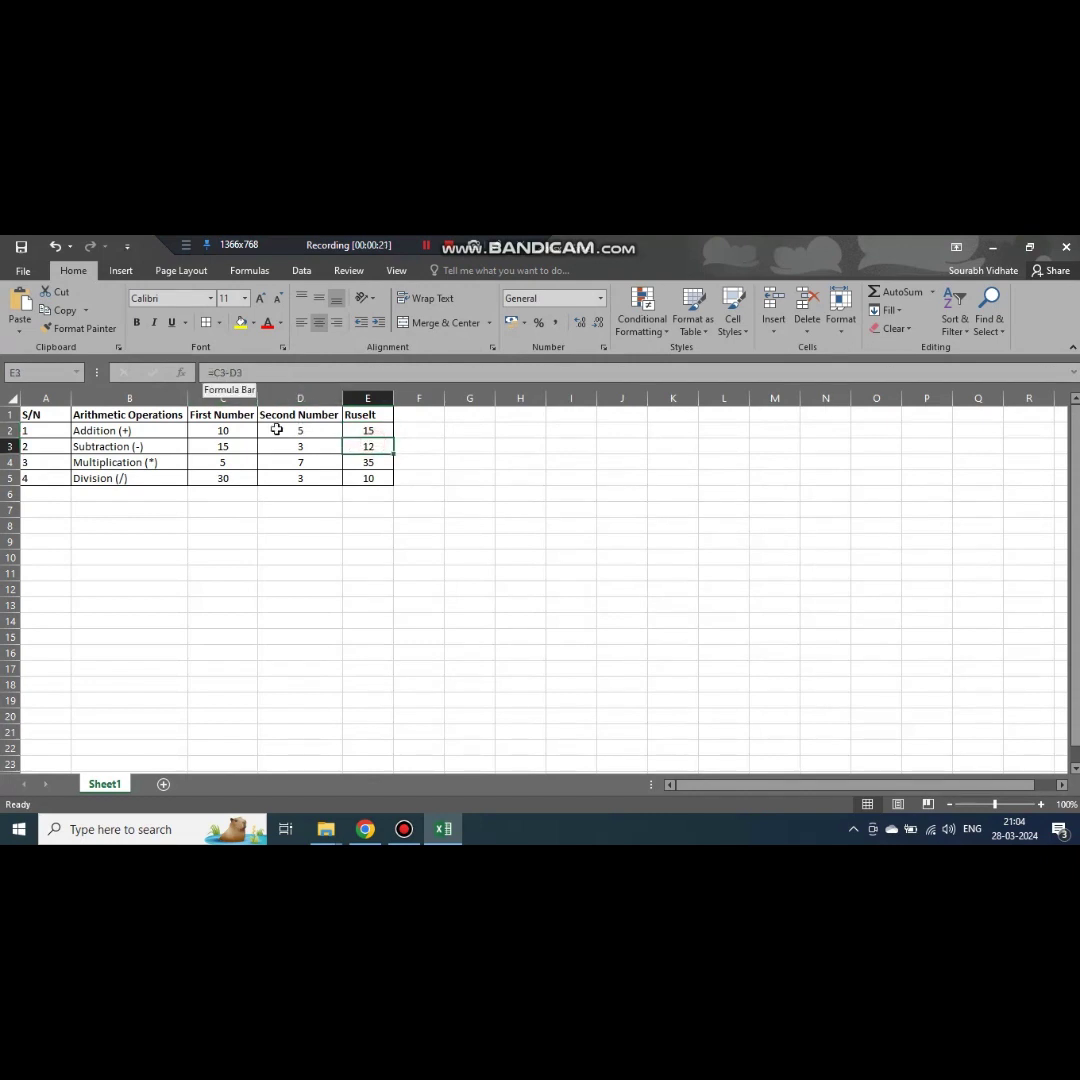
left_click(366, 460)
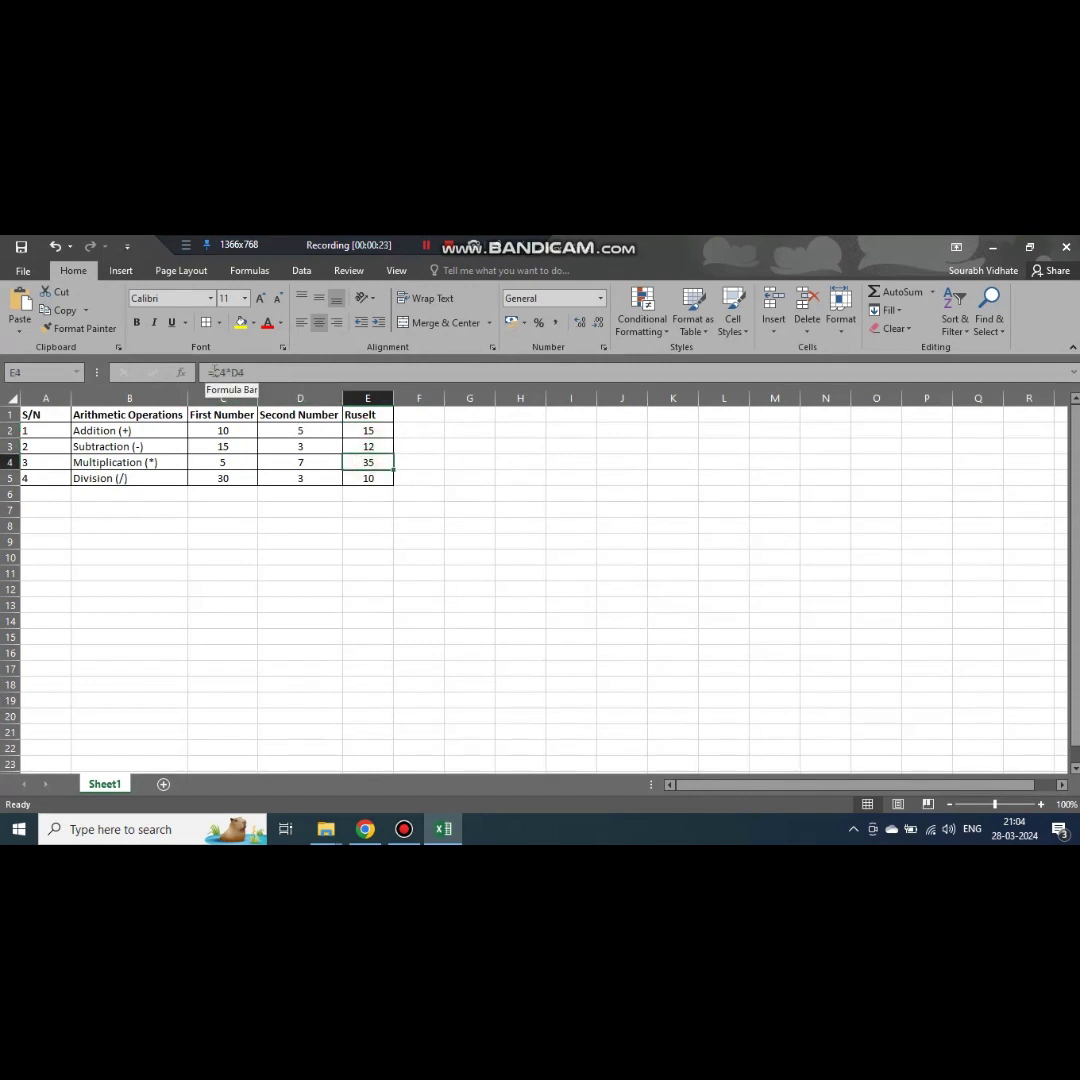
left_click(364, 477)
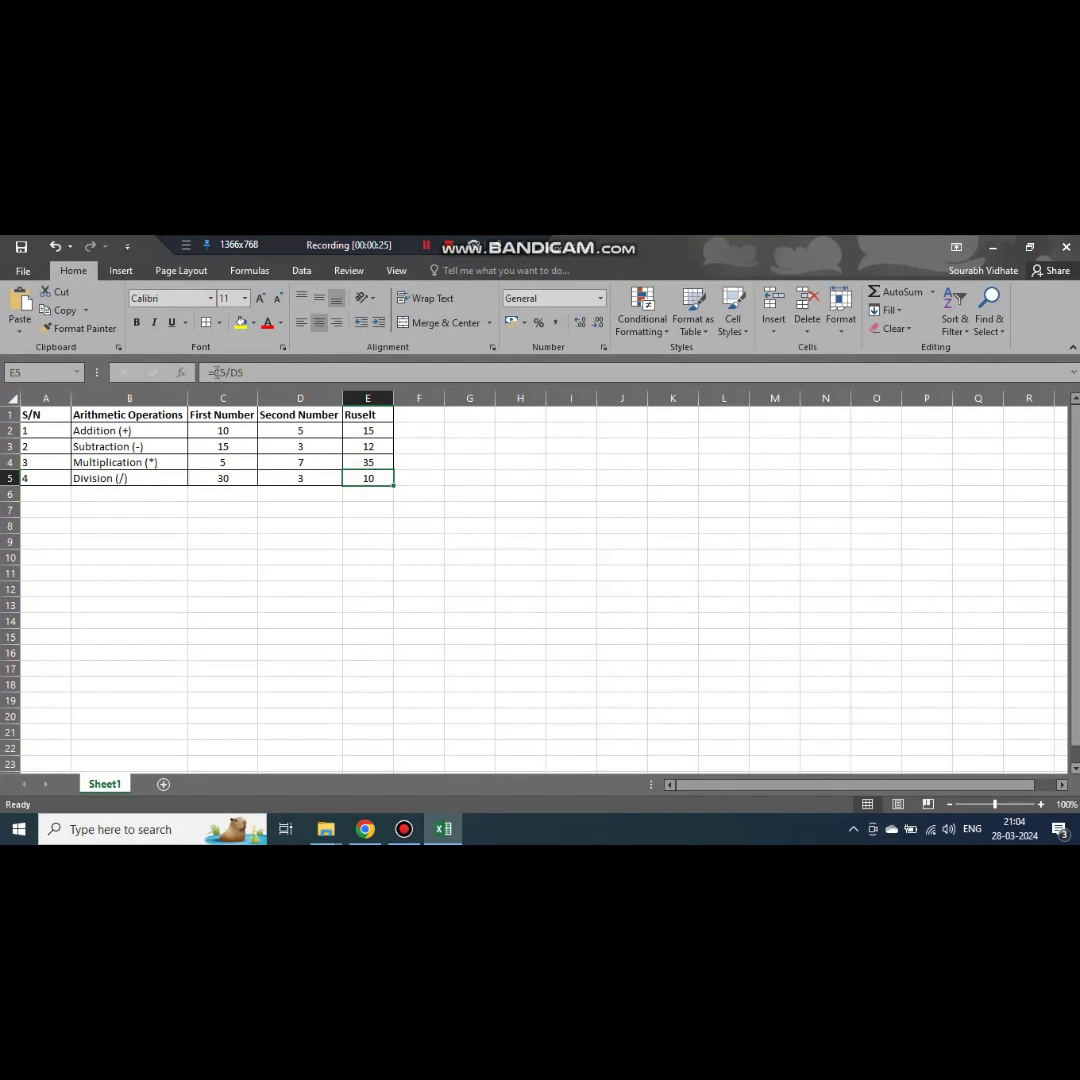
left_click(407, 428)
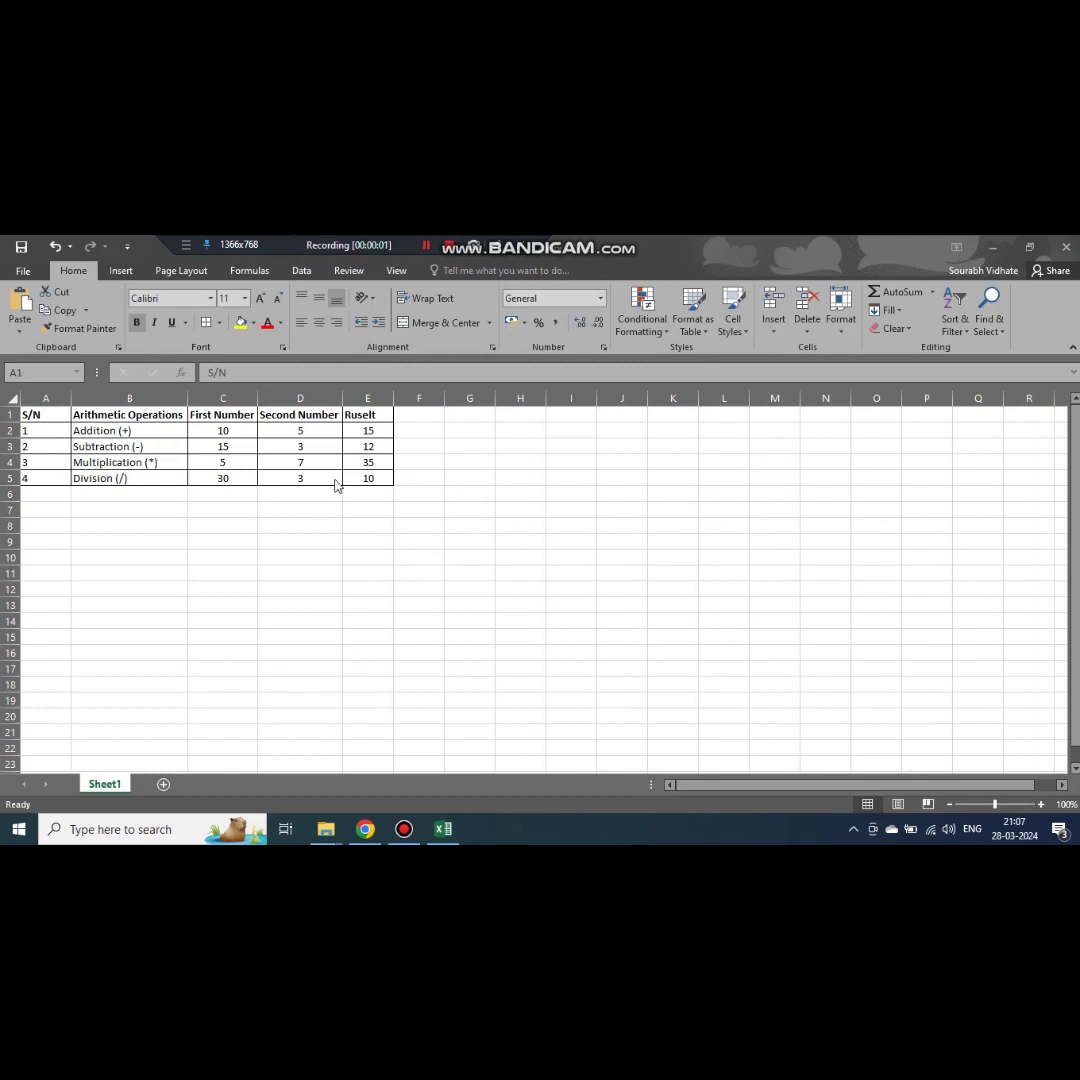
Review the operation names in cells B2 to B5 and the corresponding results in column E.
left_click(120, 430)
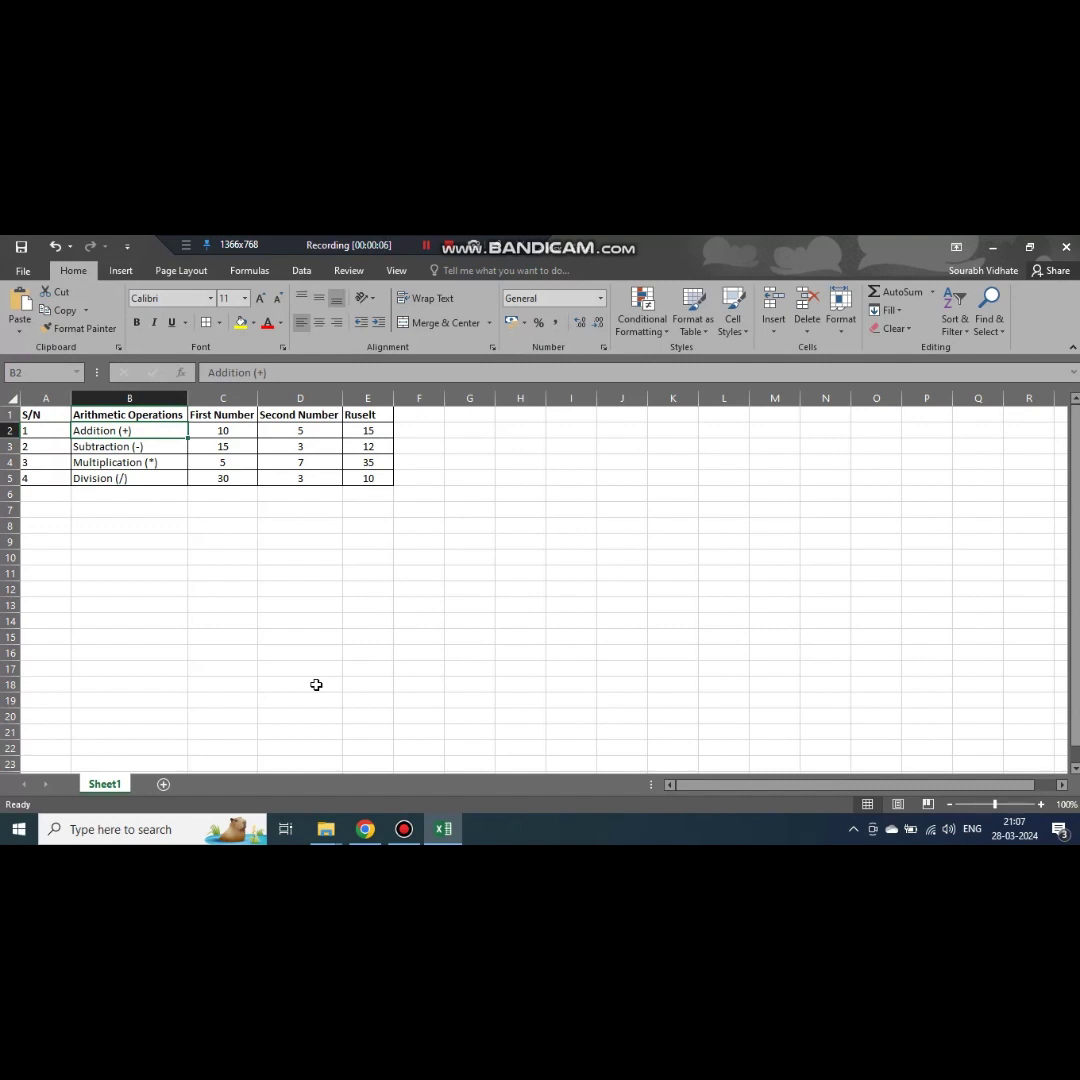
key("Down")
key("Down")
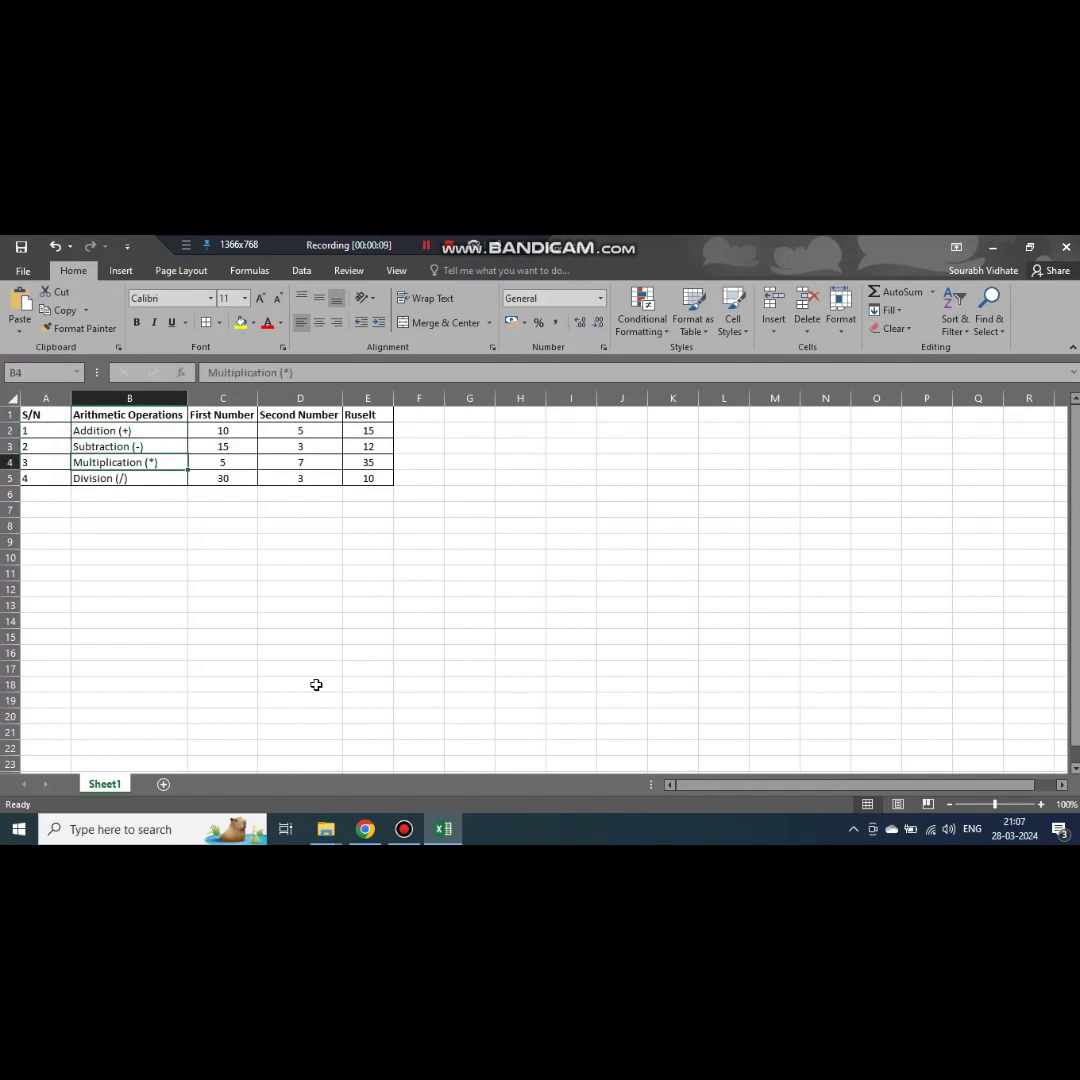
key("Down")
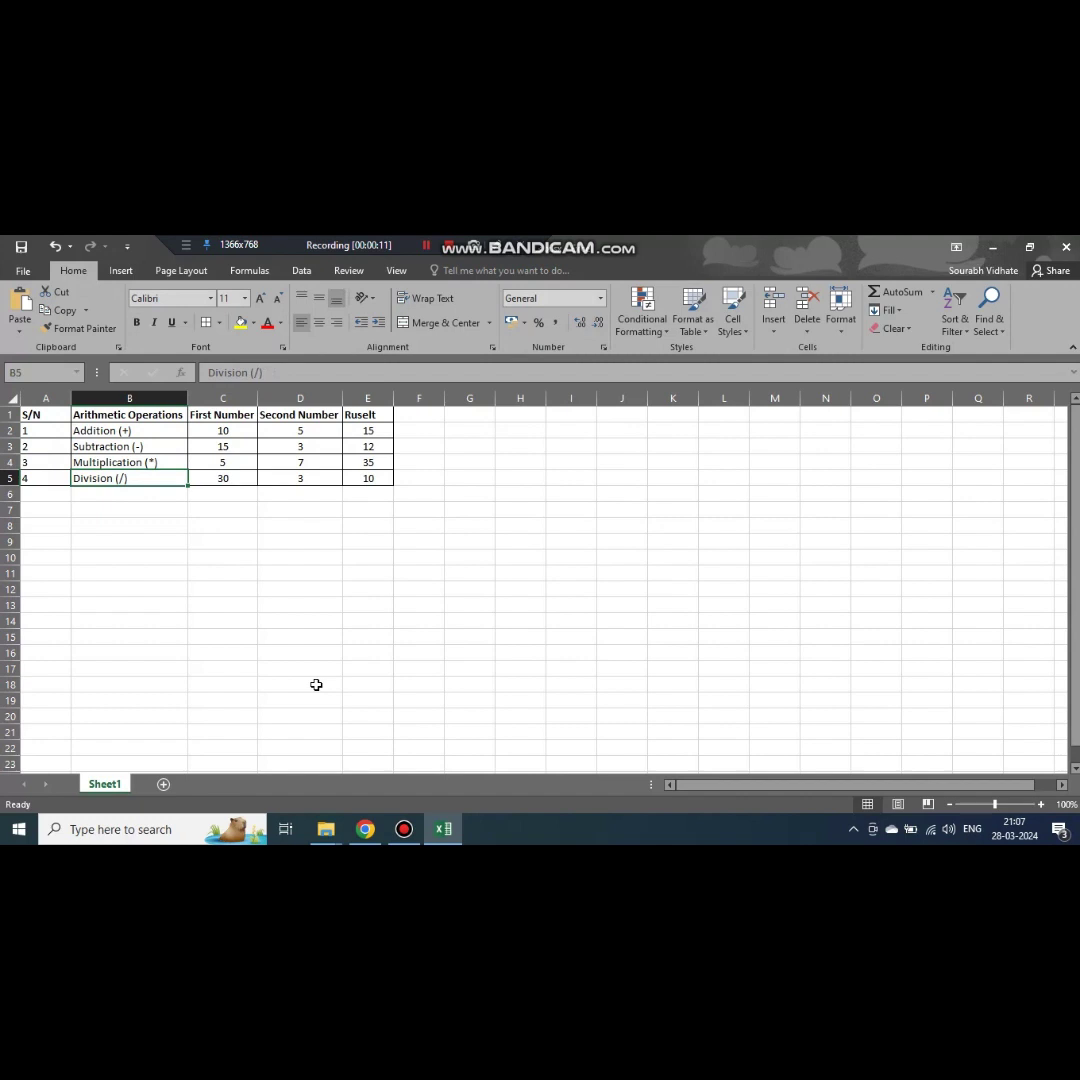
key("Right")
key("Right")
key("Right")
key("Up")
key("Up")
key("Up")
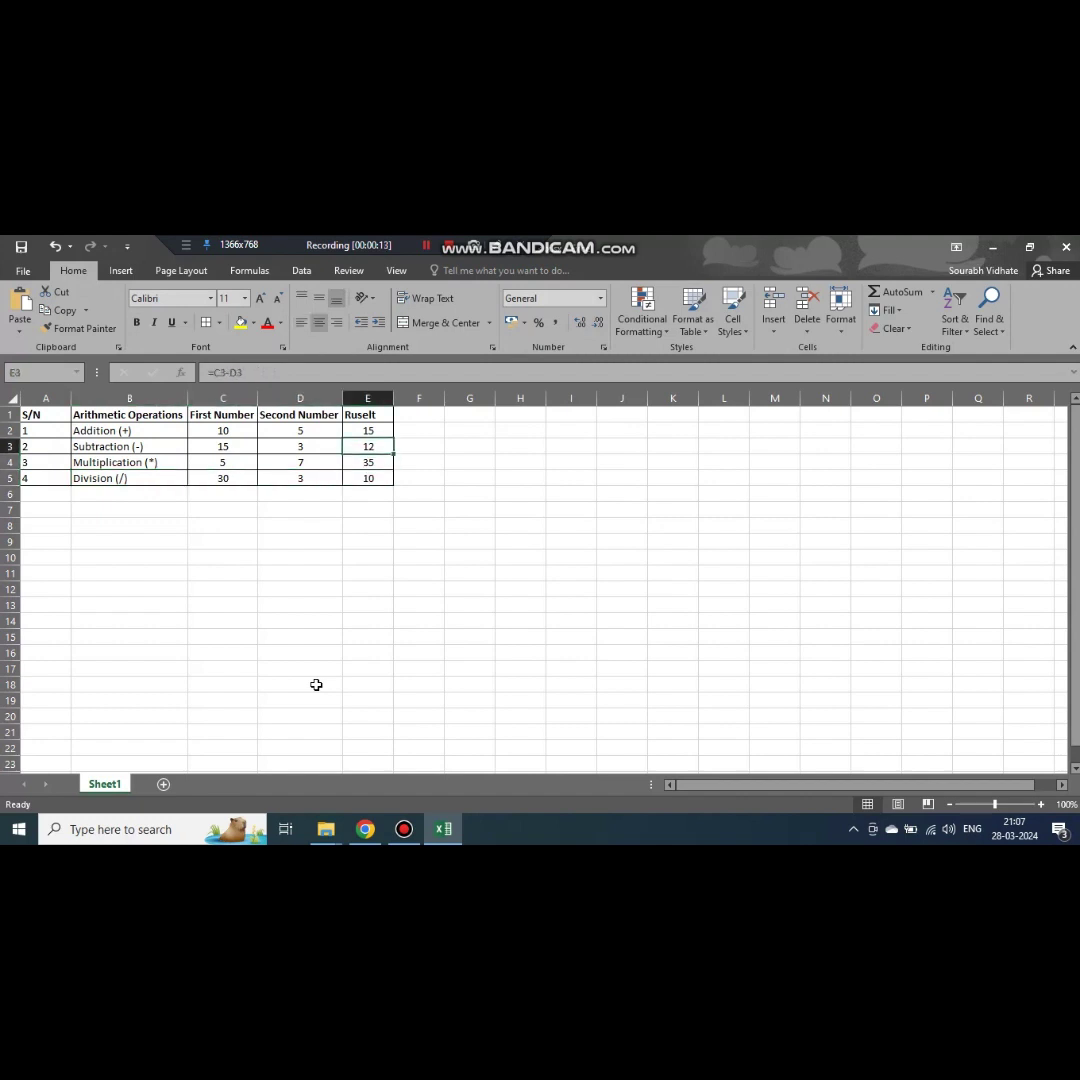
key("Down")
key("Down")
key("Down")
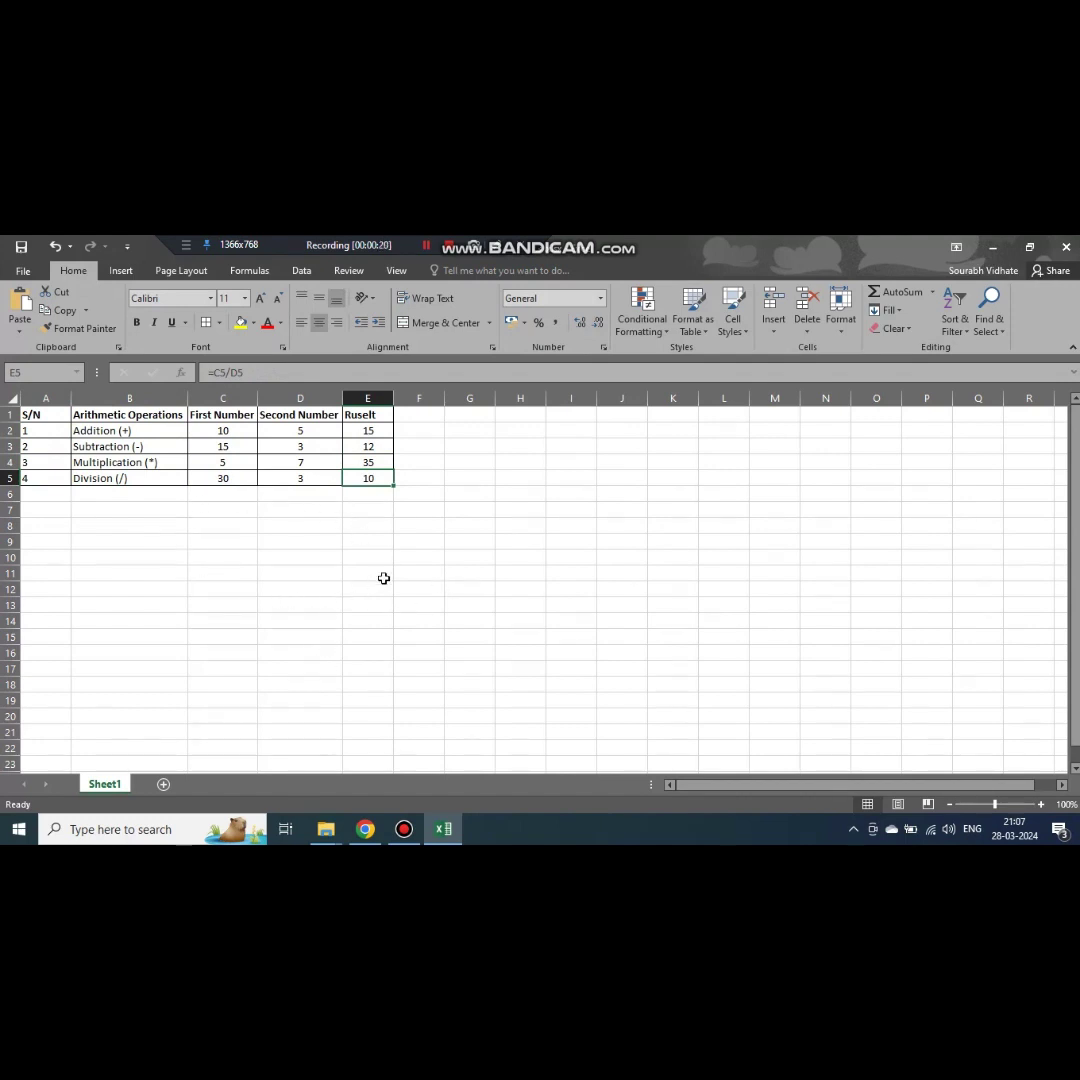
Apply thick outside borders around the whole table, cells A1 to E5.
left_click_drag(31, 416, 366, 476)
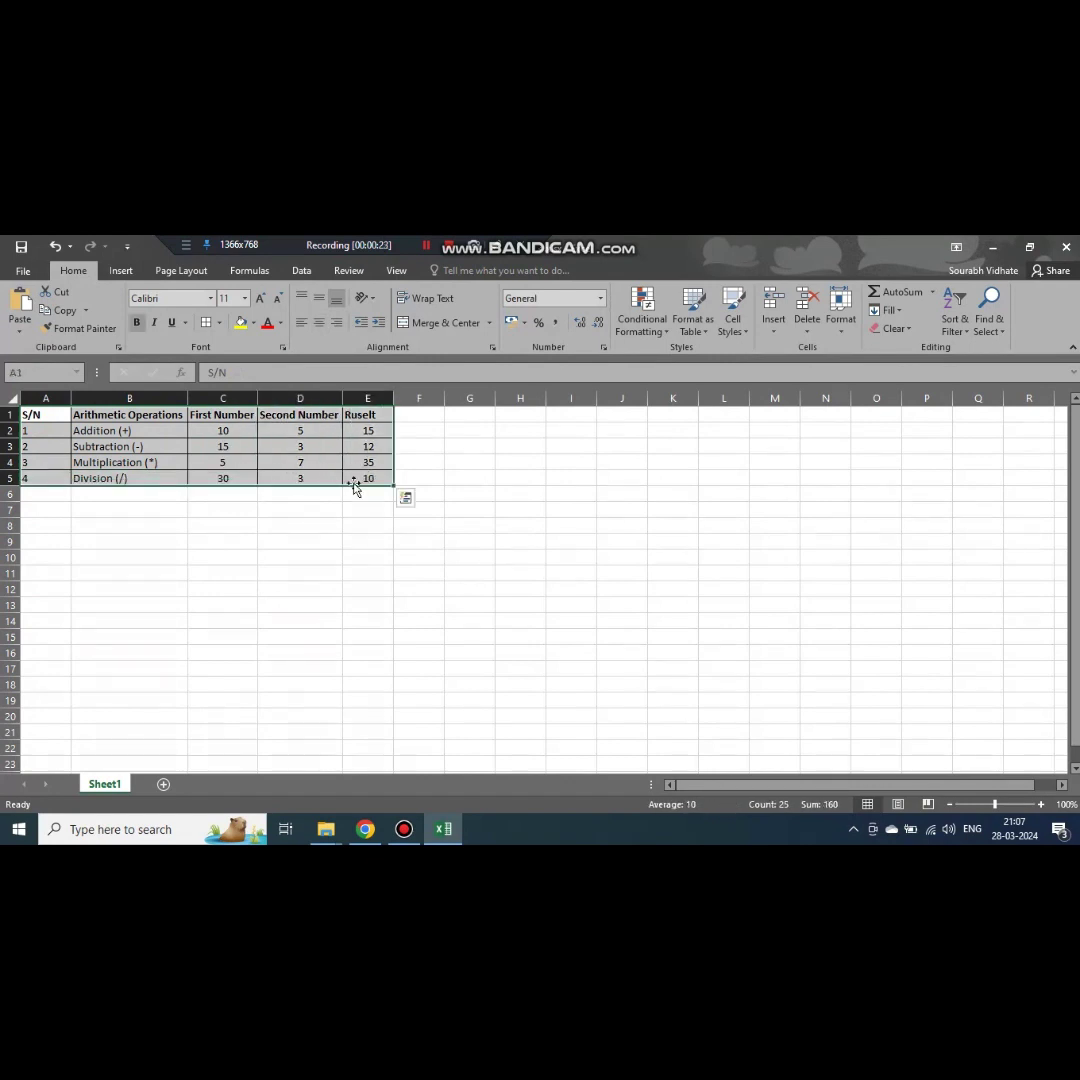
left_click(218, 322)
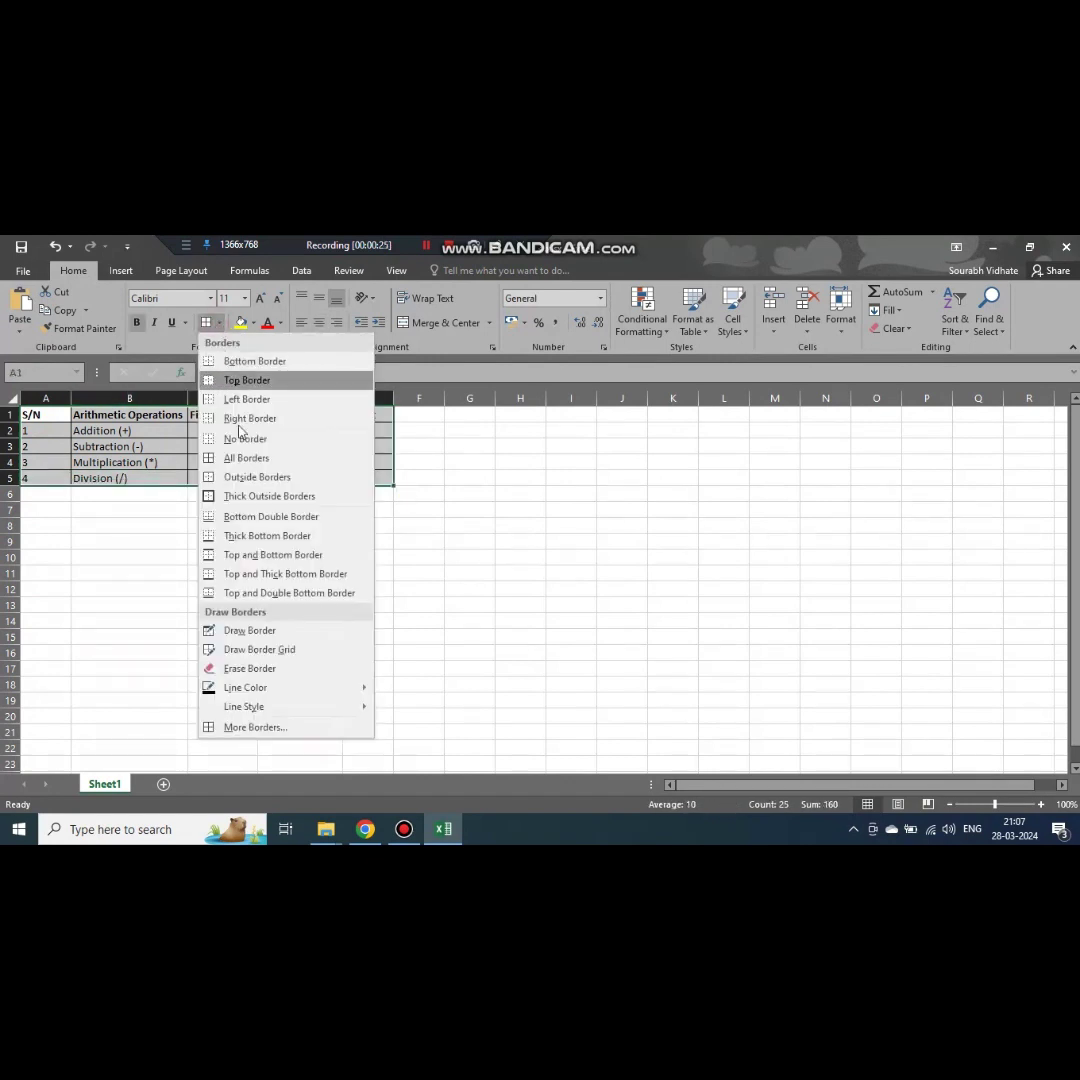
left_click(258, 496)
left_click(465, 492)
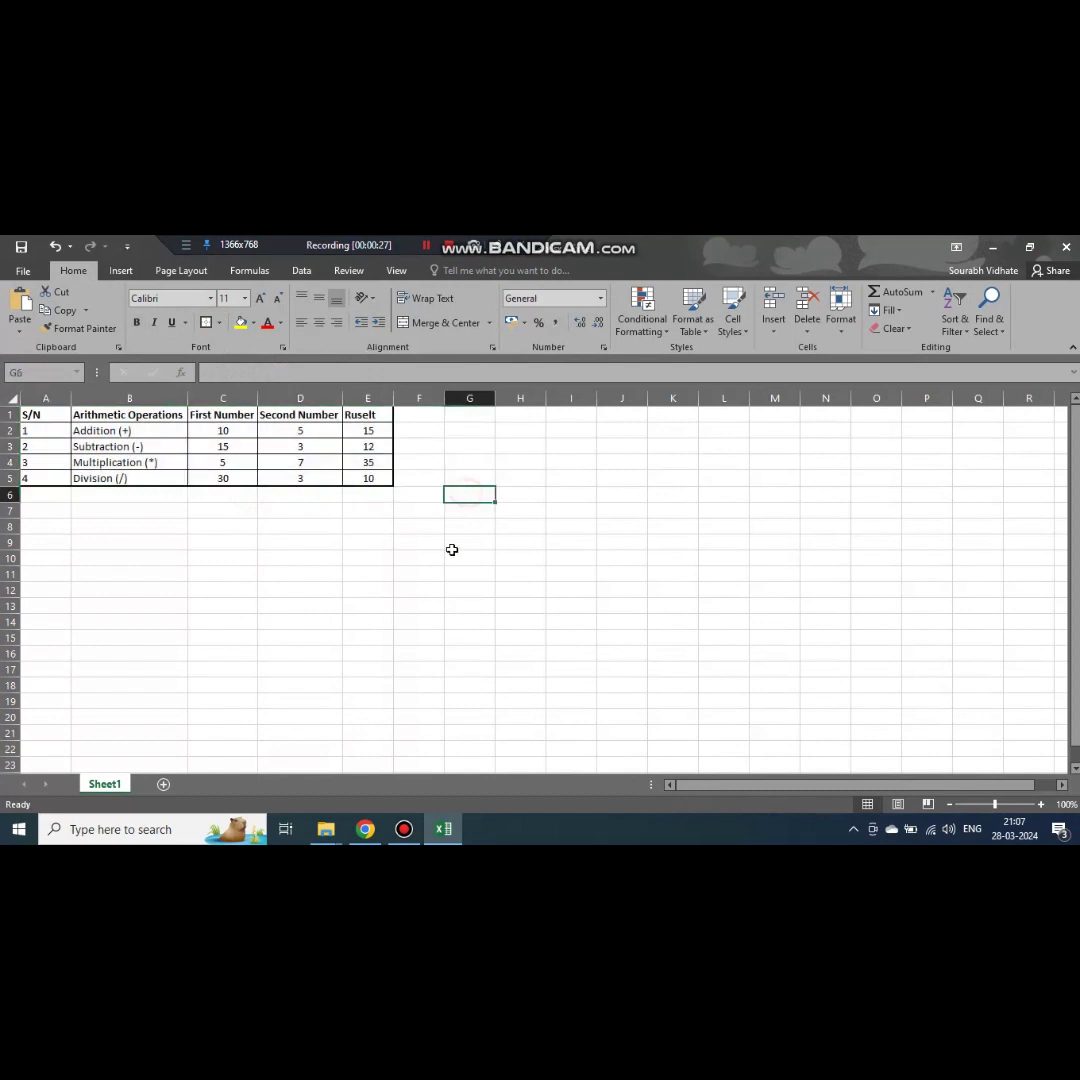
Apply thick outside borders around the header row, cells A1 to E1.
left_click_drag(40, 414, 365, 414)
left_click(205, 322)
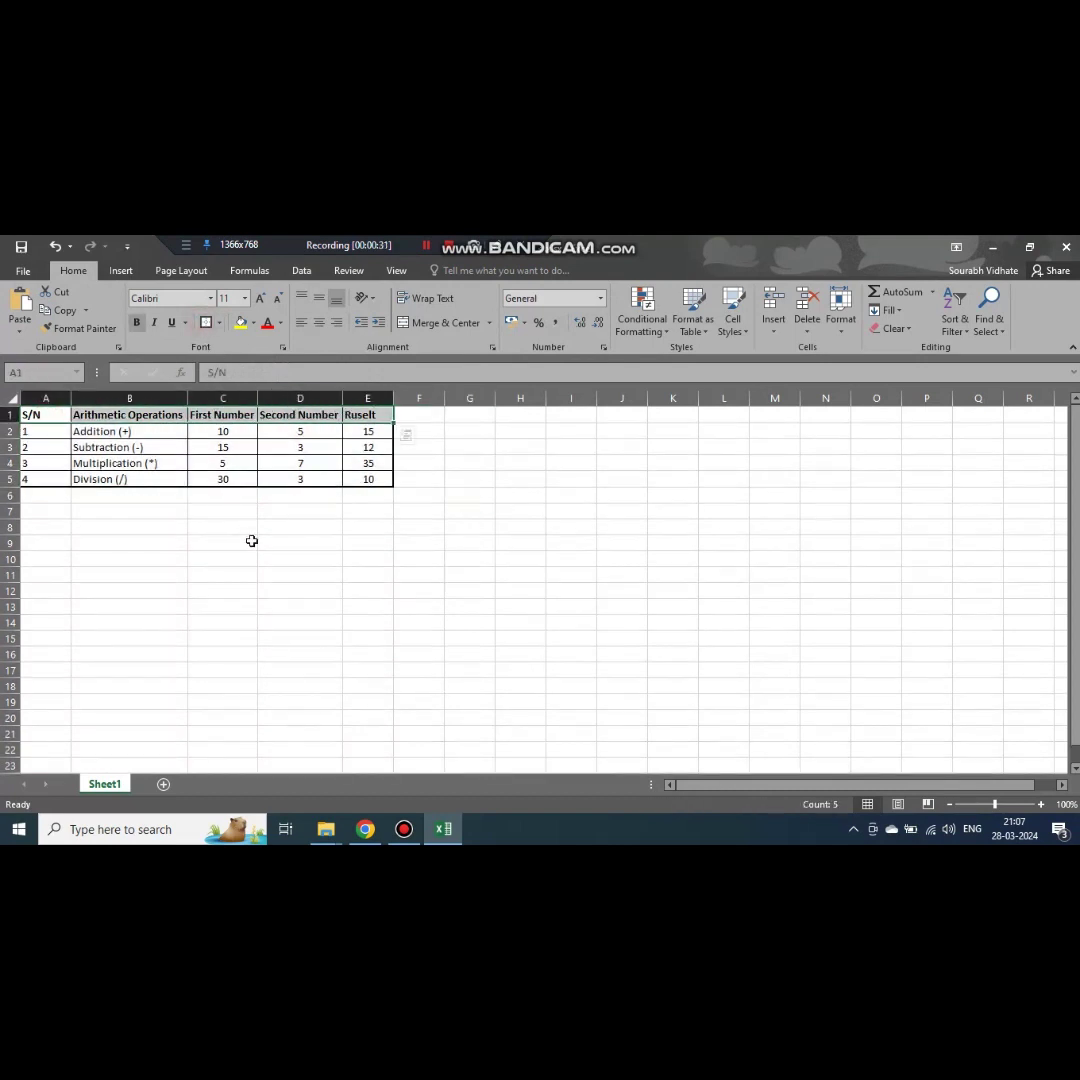
left_click(285, 544)
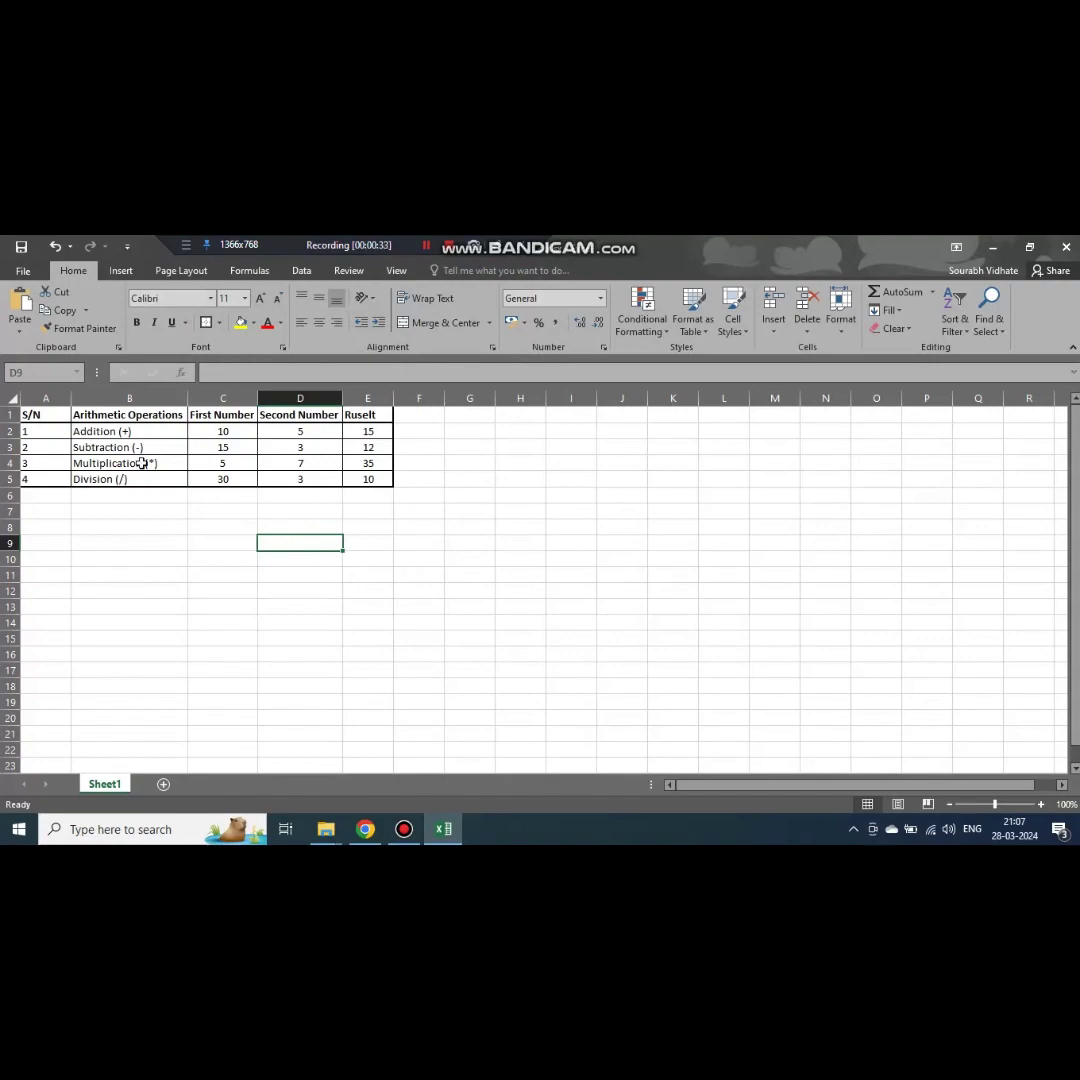